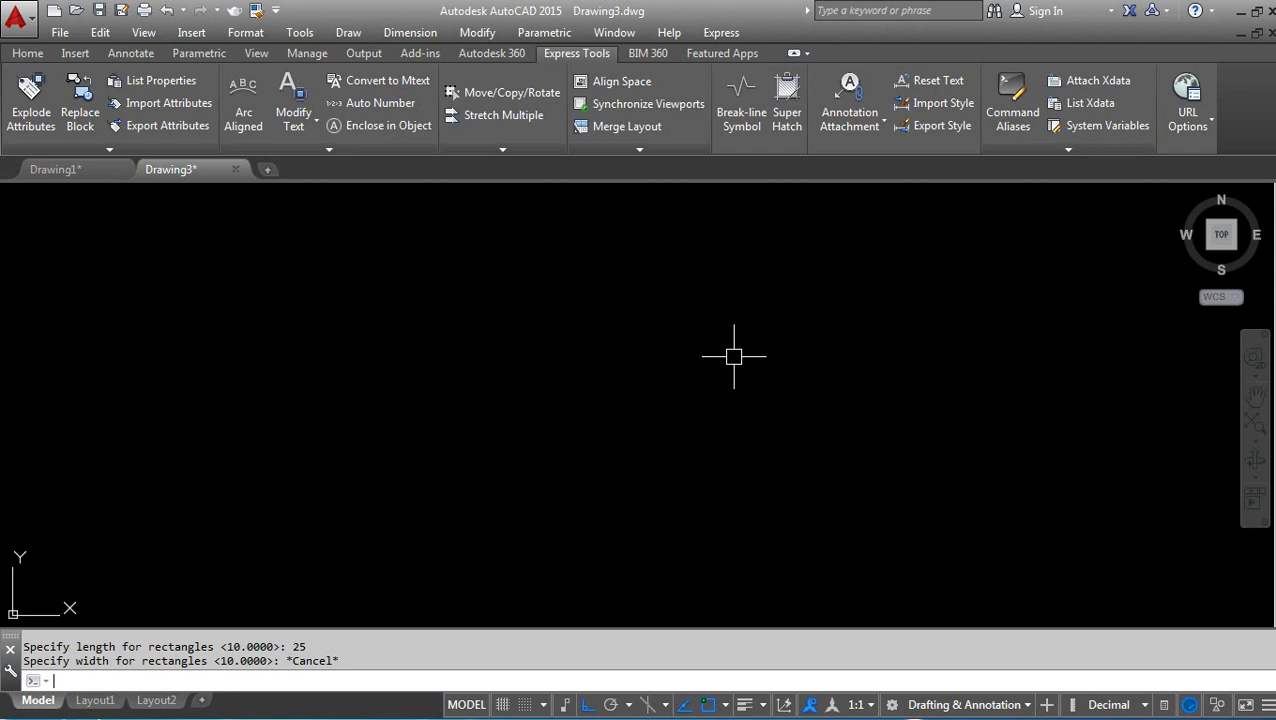
type("e")
key("Return")
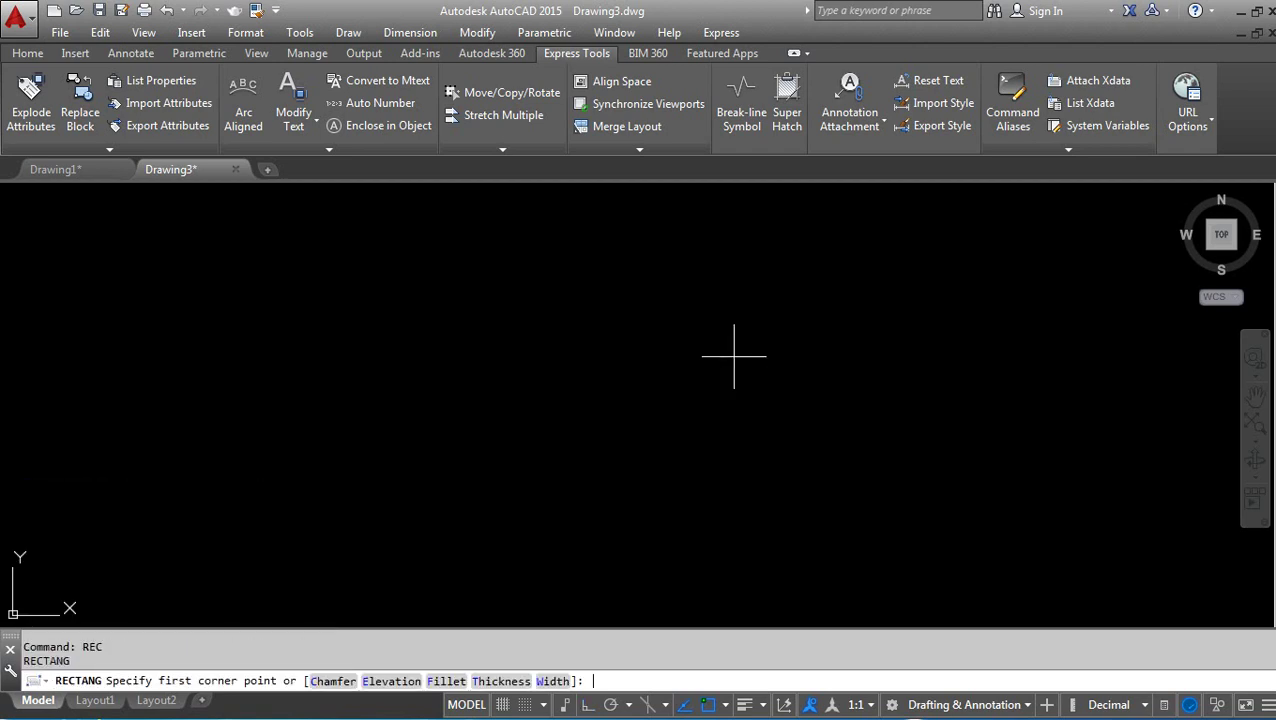
left_click(424, 467)
type("@40,20")
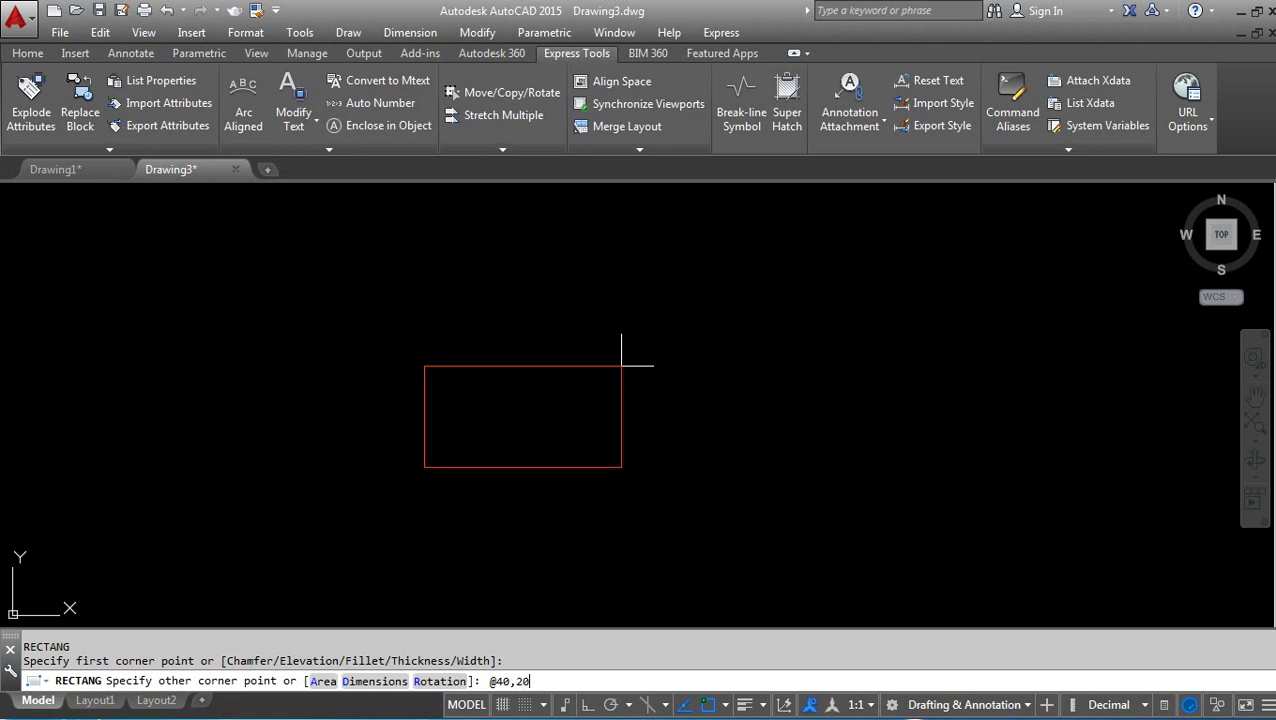
key("Return")
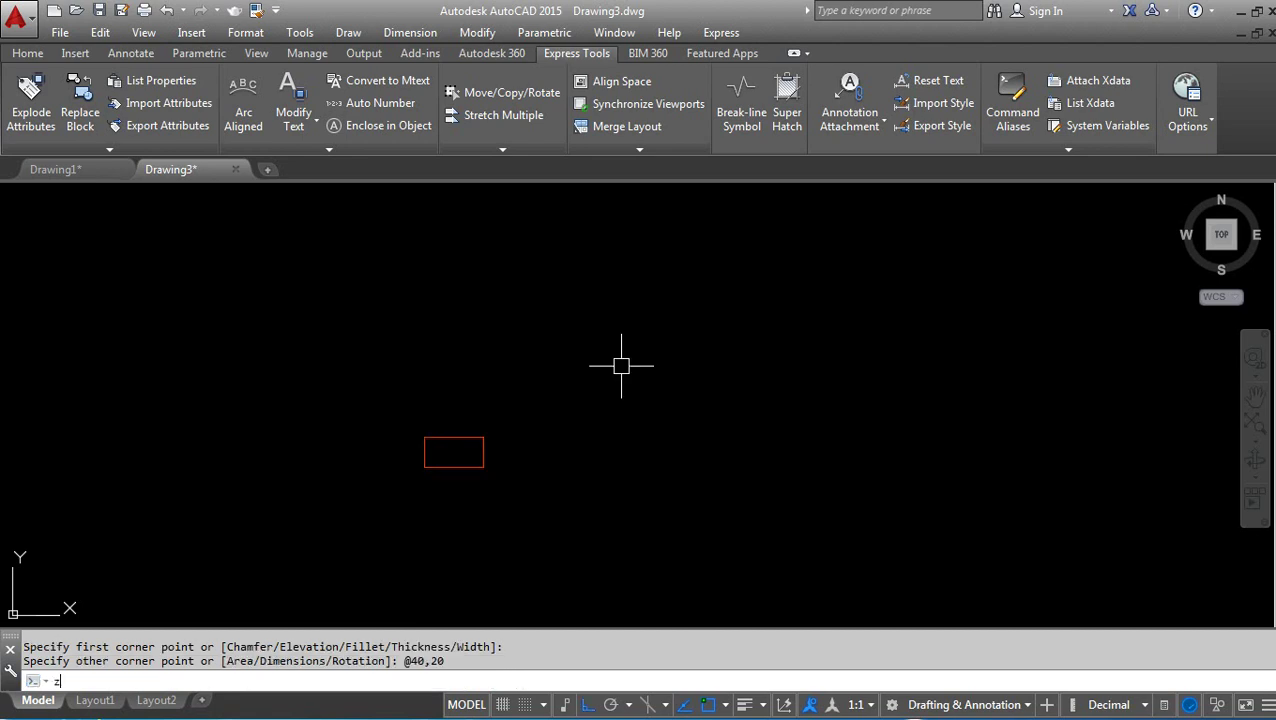
Zoom to extents so the rectangle fills the drawing view
key("Return")
type("e")
key("Return")
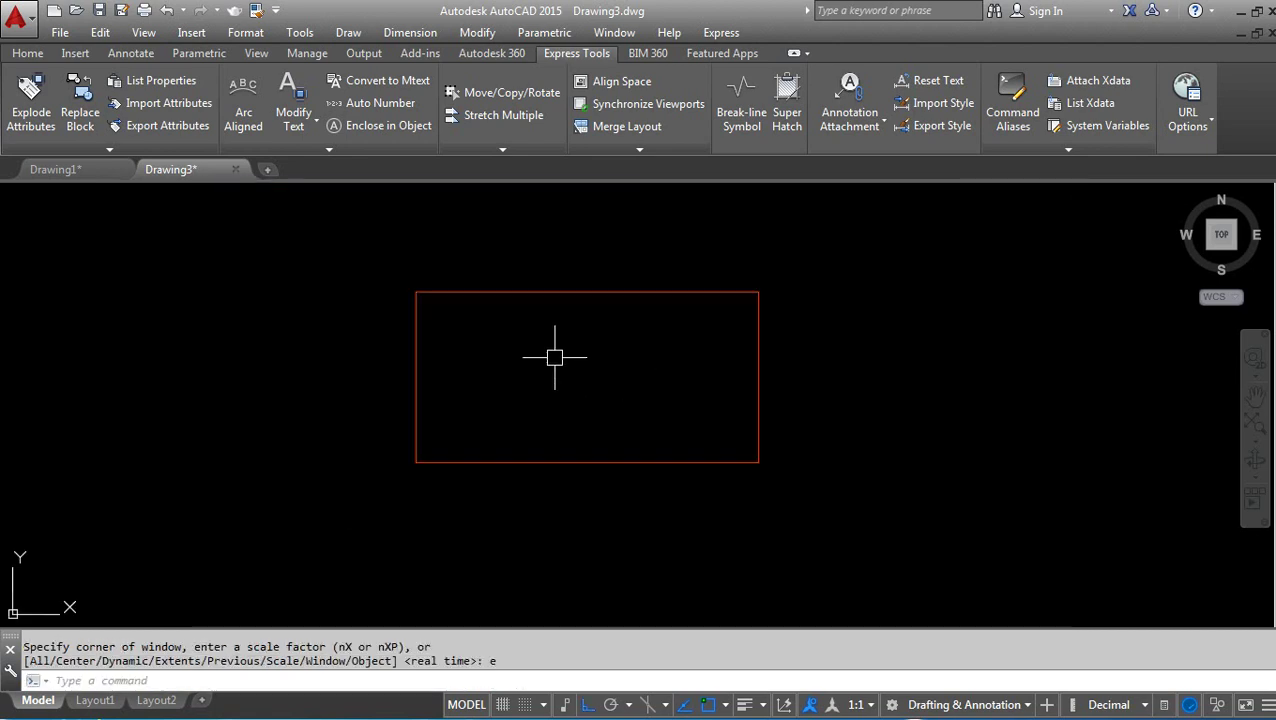
type("a")
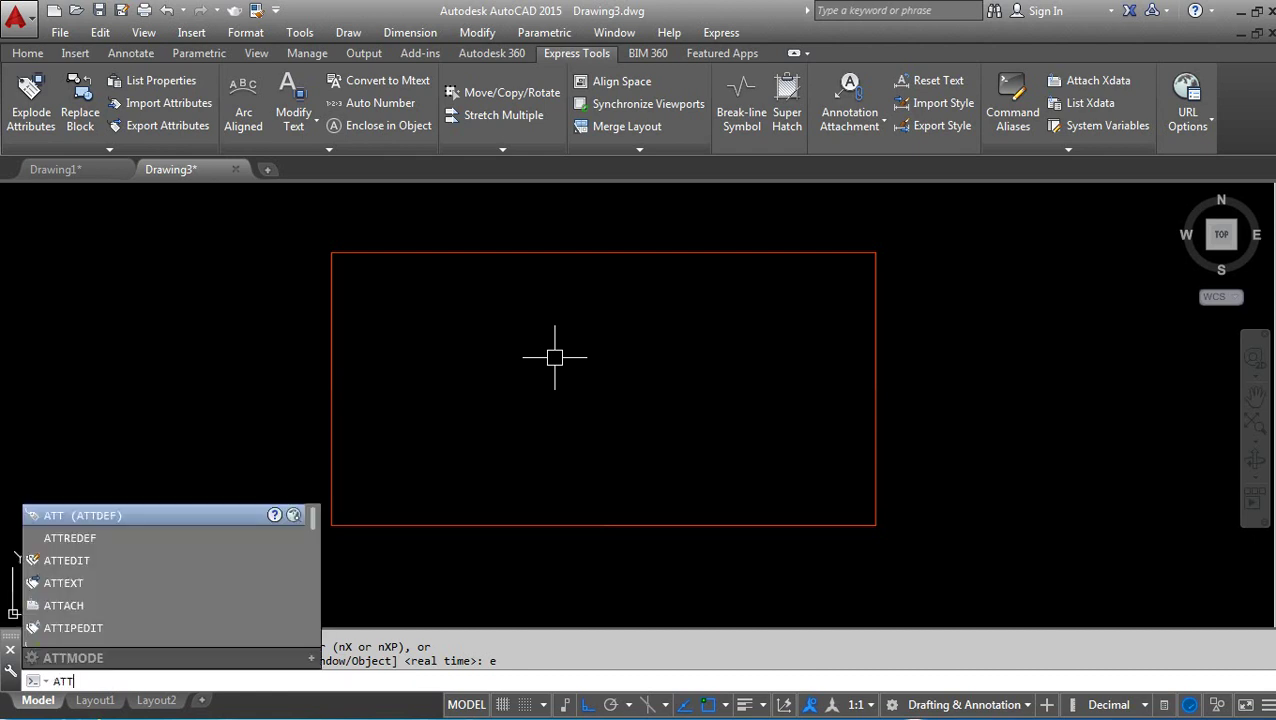
Define a centre-justified KAMAR attribute with prompt no and place it inside the rectangle
key("Return")
left_click(703, 232)
type("kamar")
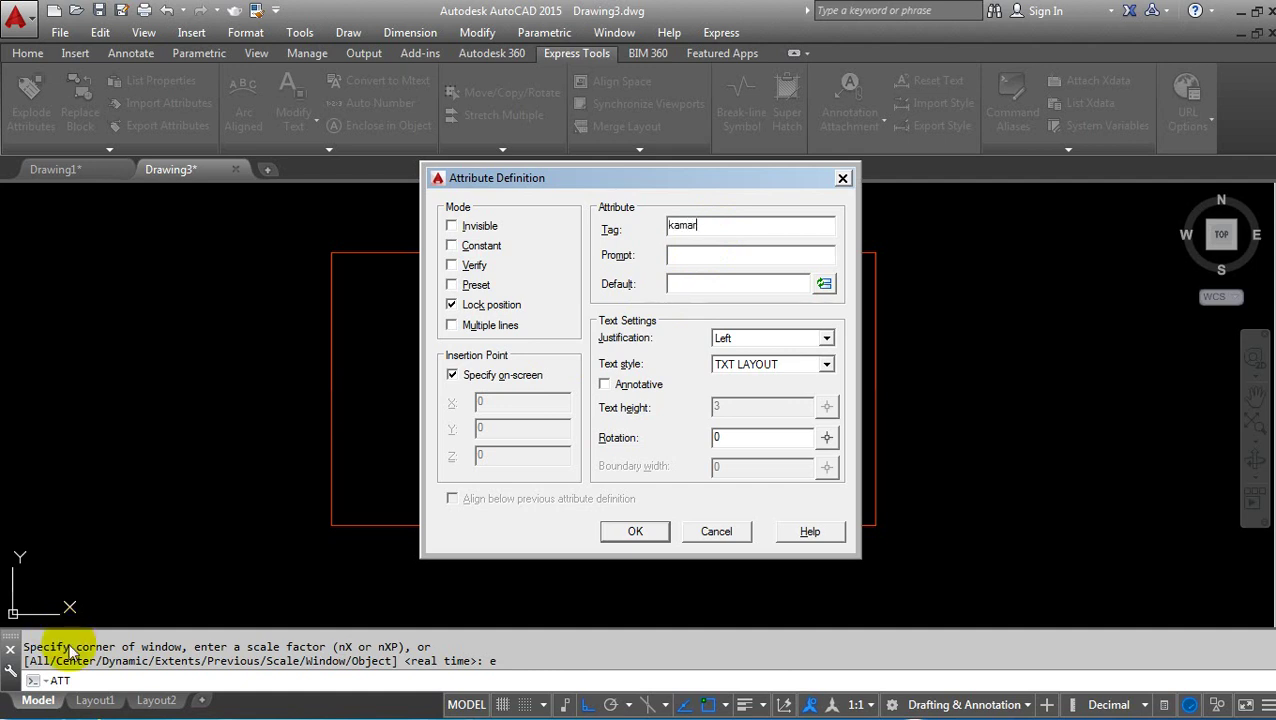
left_click(690, 254)
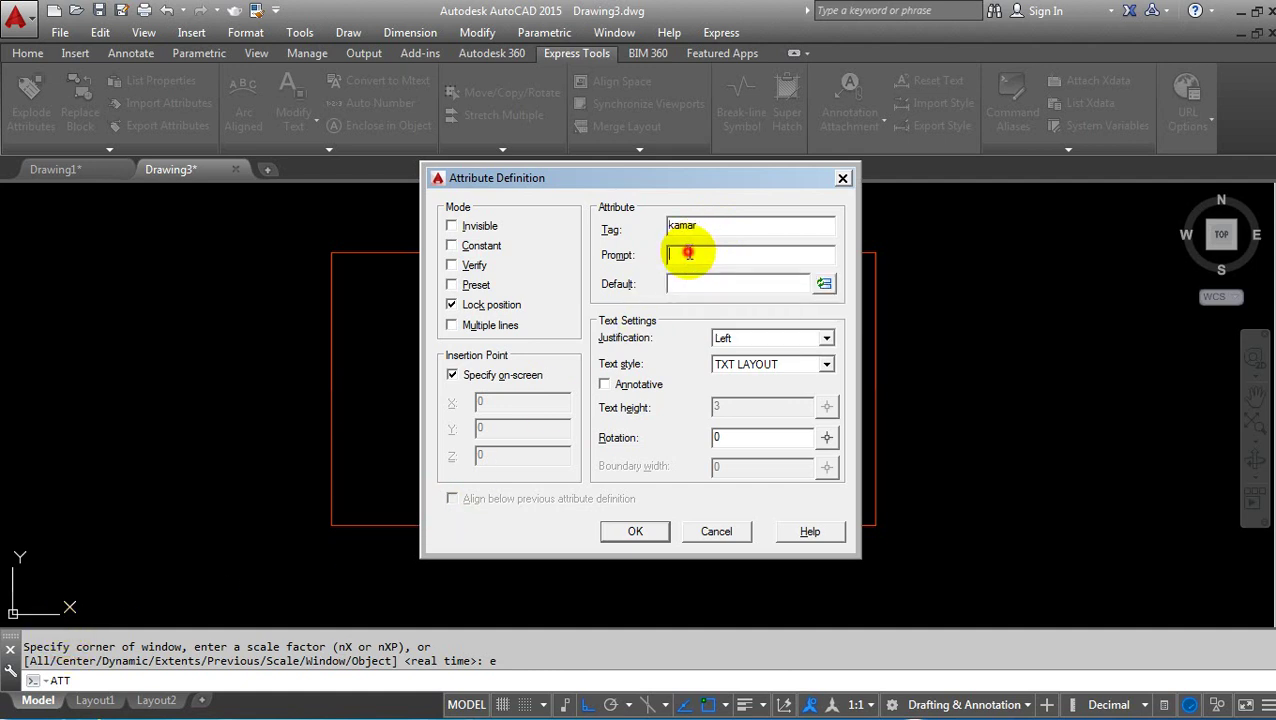
type("no")
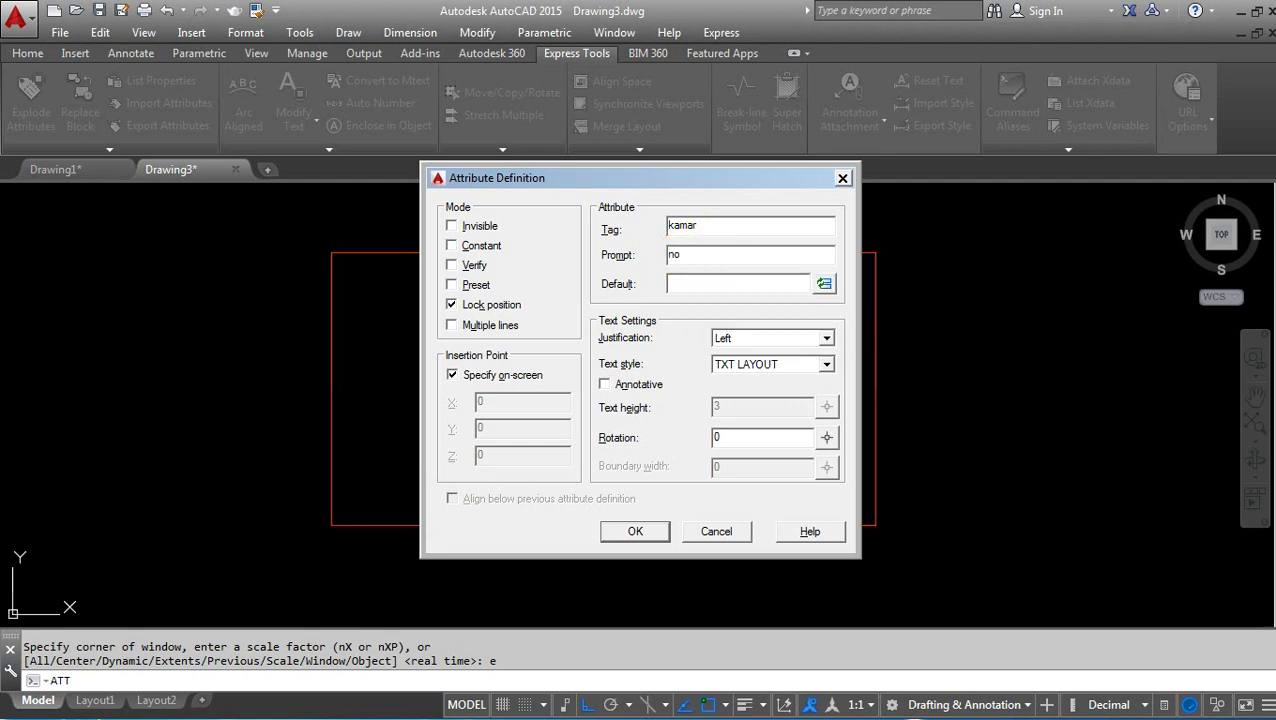
left_click(795, 343)
left_click(765, 390)
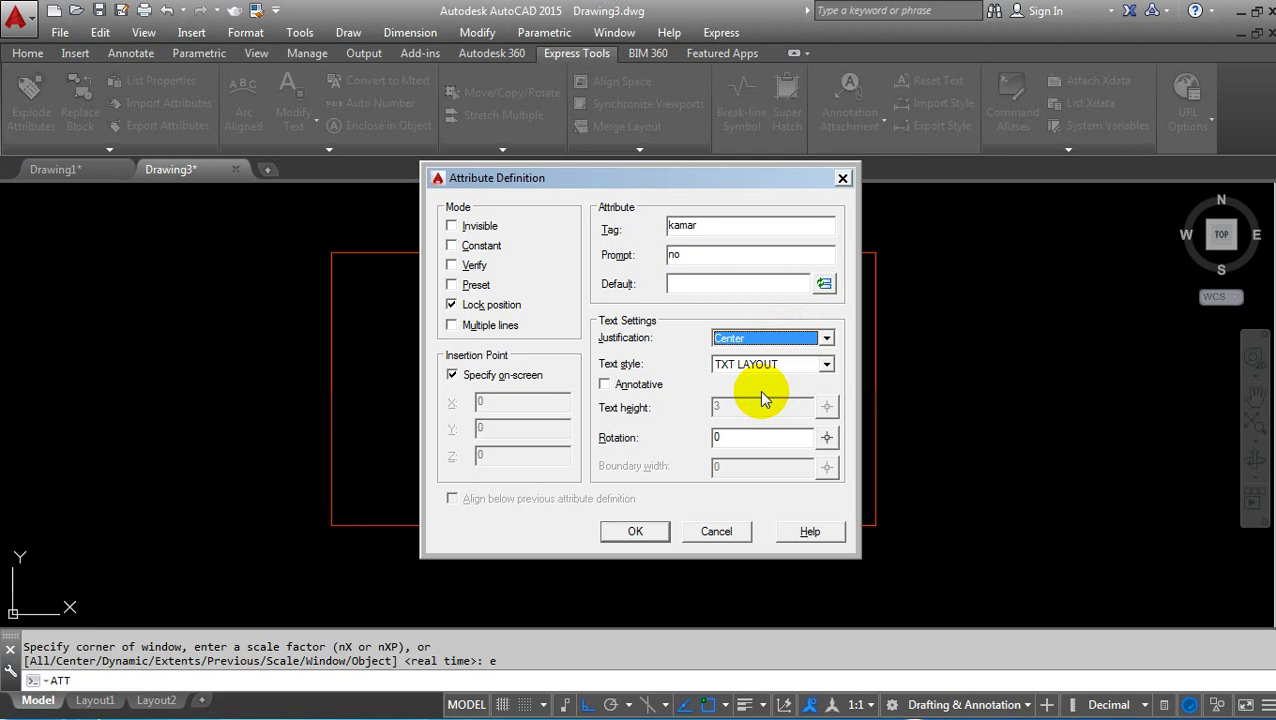
left_click(640, 532)
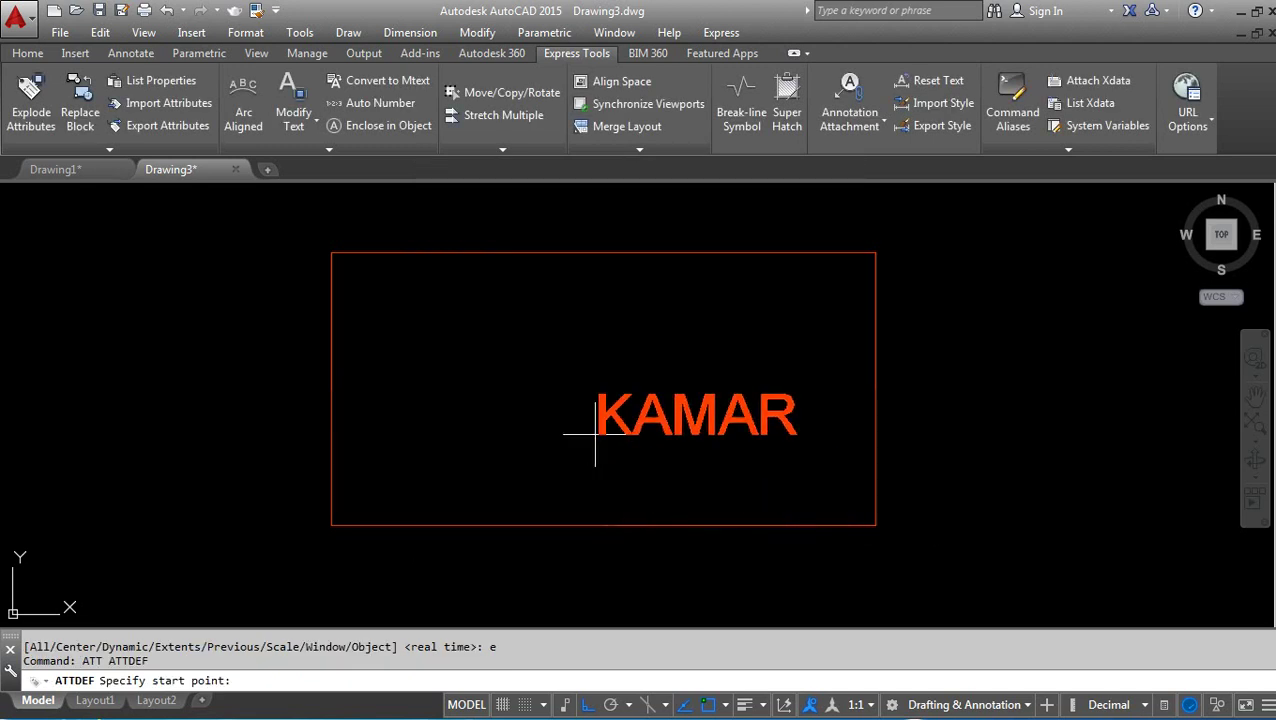
scroll(494, 397, "down", 2)
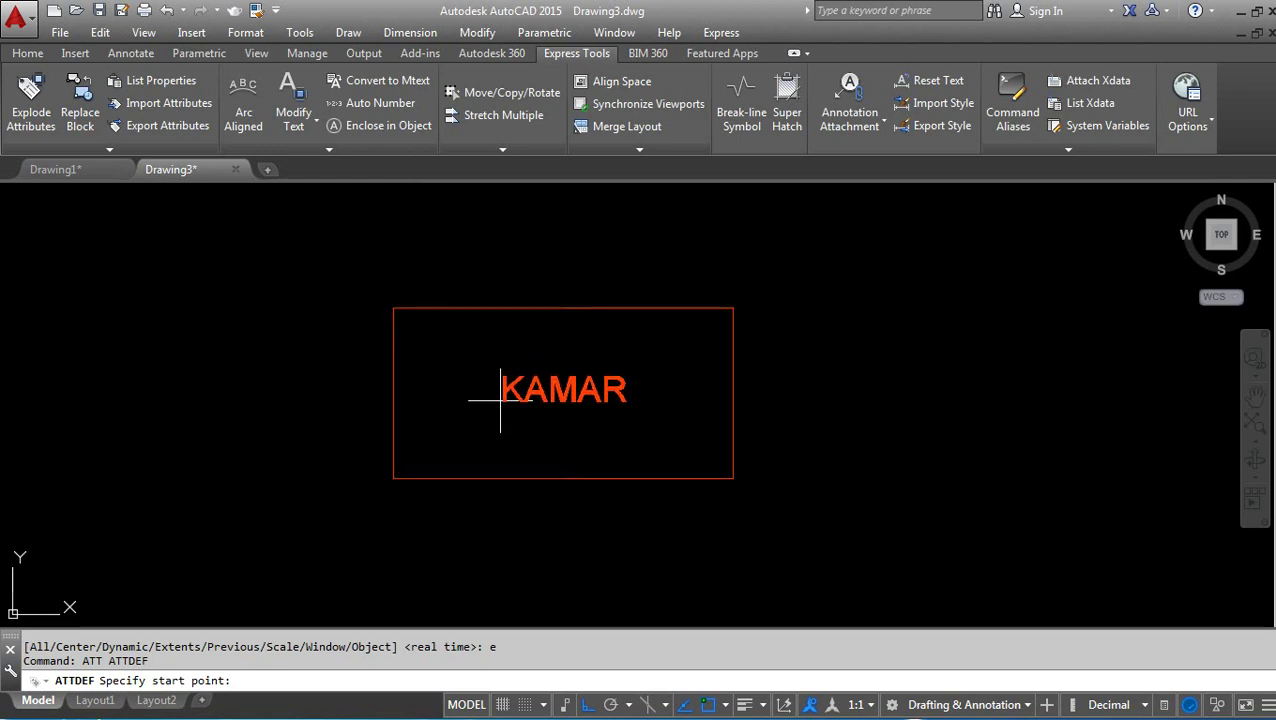
left_click(436, 402)
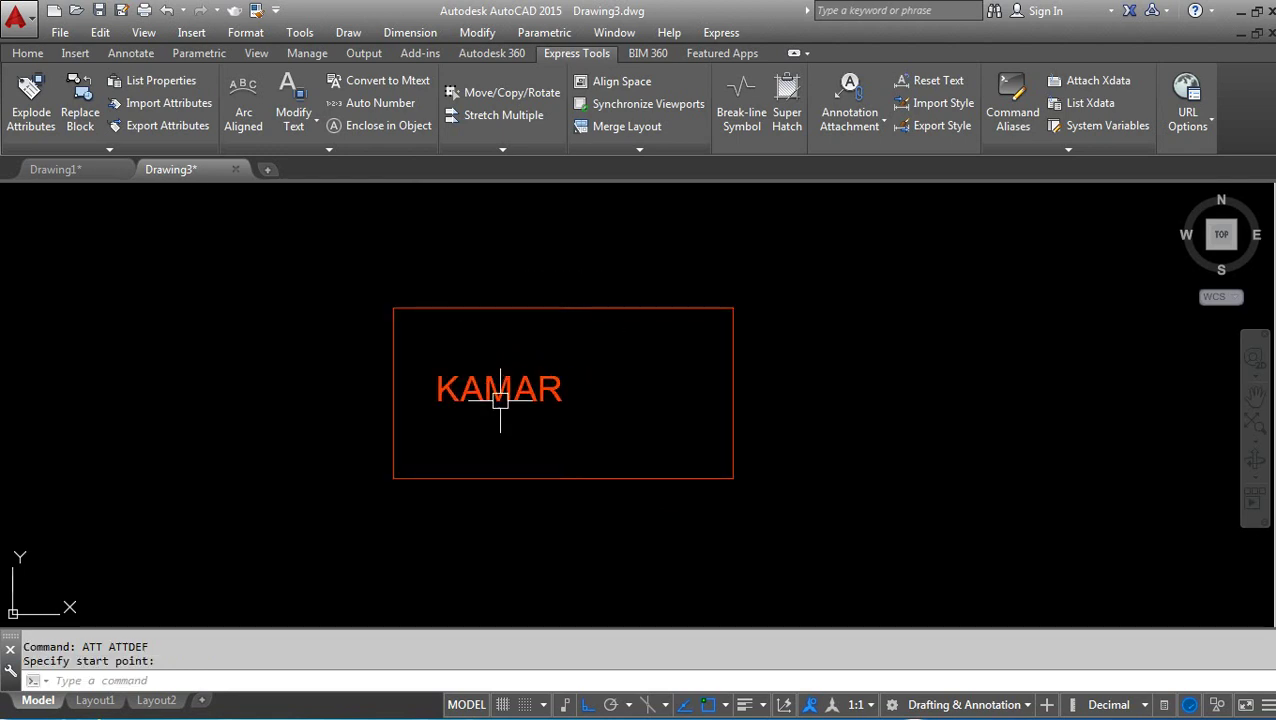
Move the KAMAR attribute to the centre of the rectangle
type("m")
key("Return")
left_click(521, 390)
key("Return")
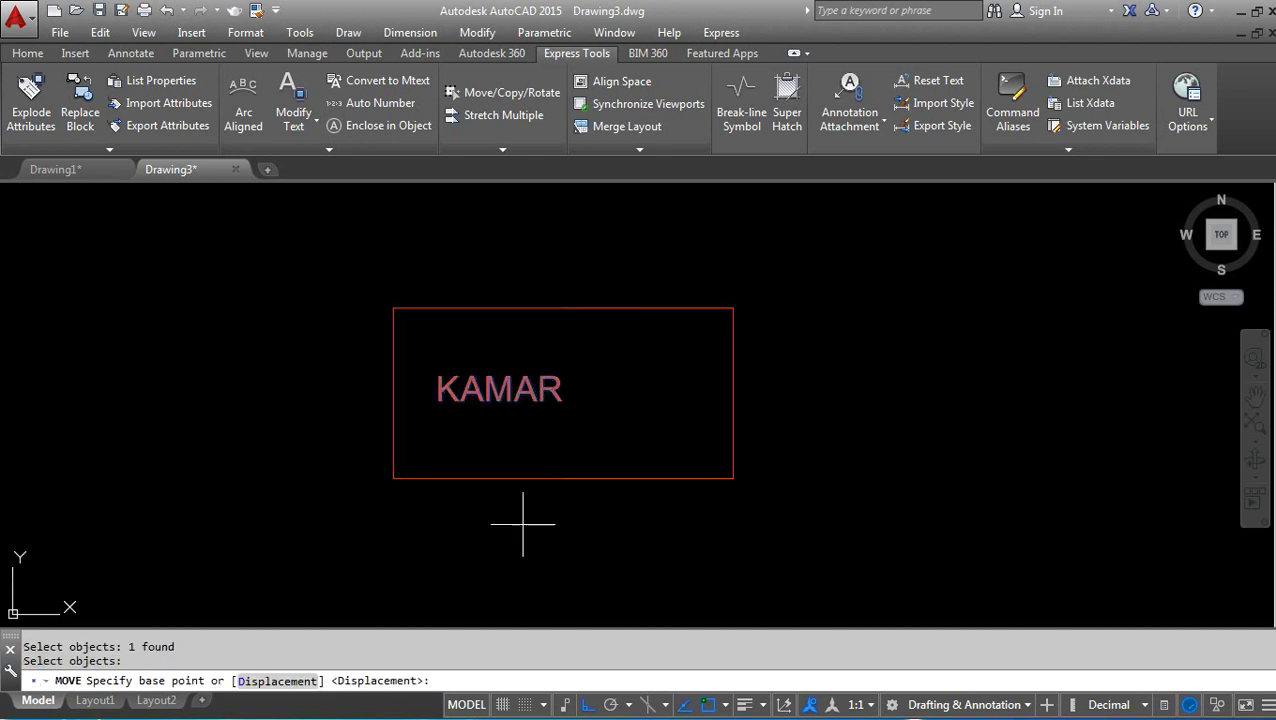
left_click(532, 508)
left_click(607, 501)
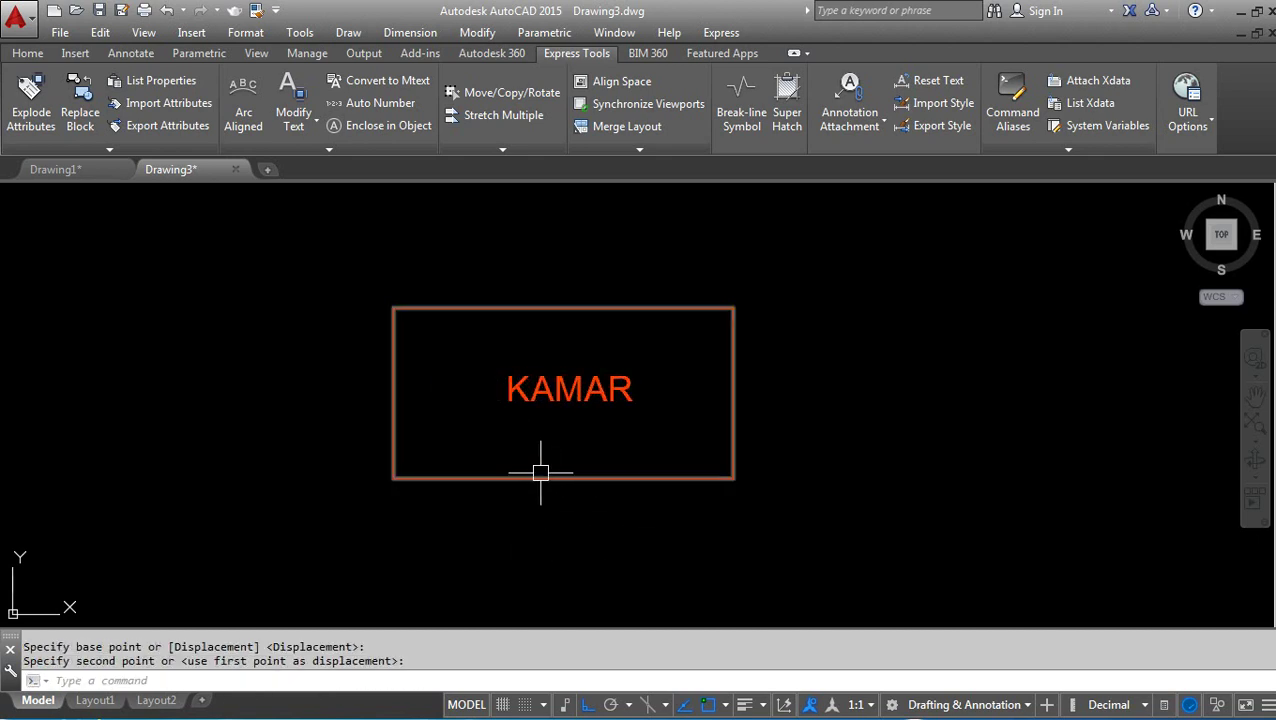
type("c")
key("BackSpace")
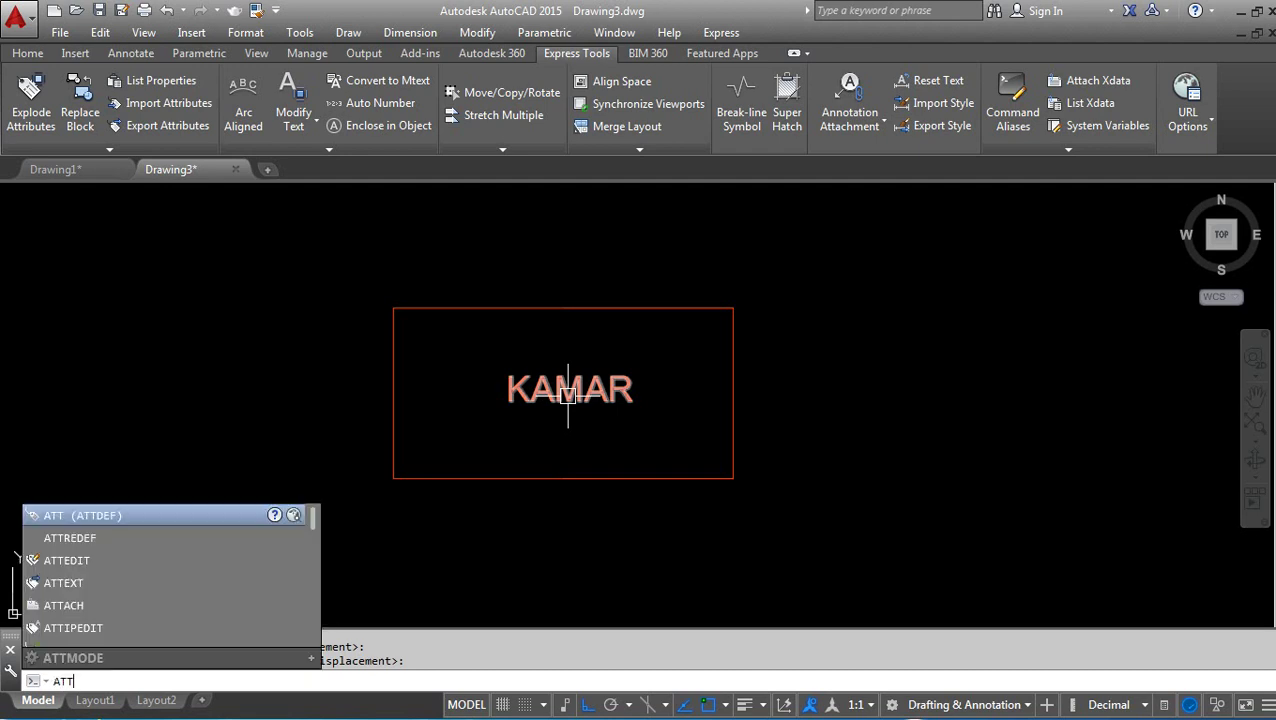
Define a second centre-justified KAMAR attribute with prompt nama and place it above the rectangle
key("Return")
mouse_move(712, 227)
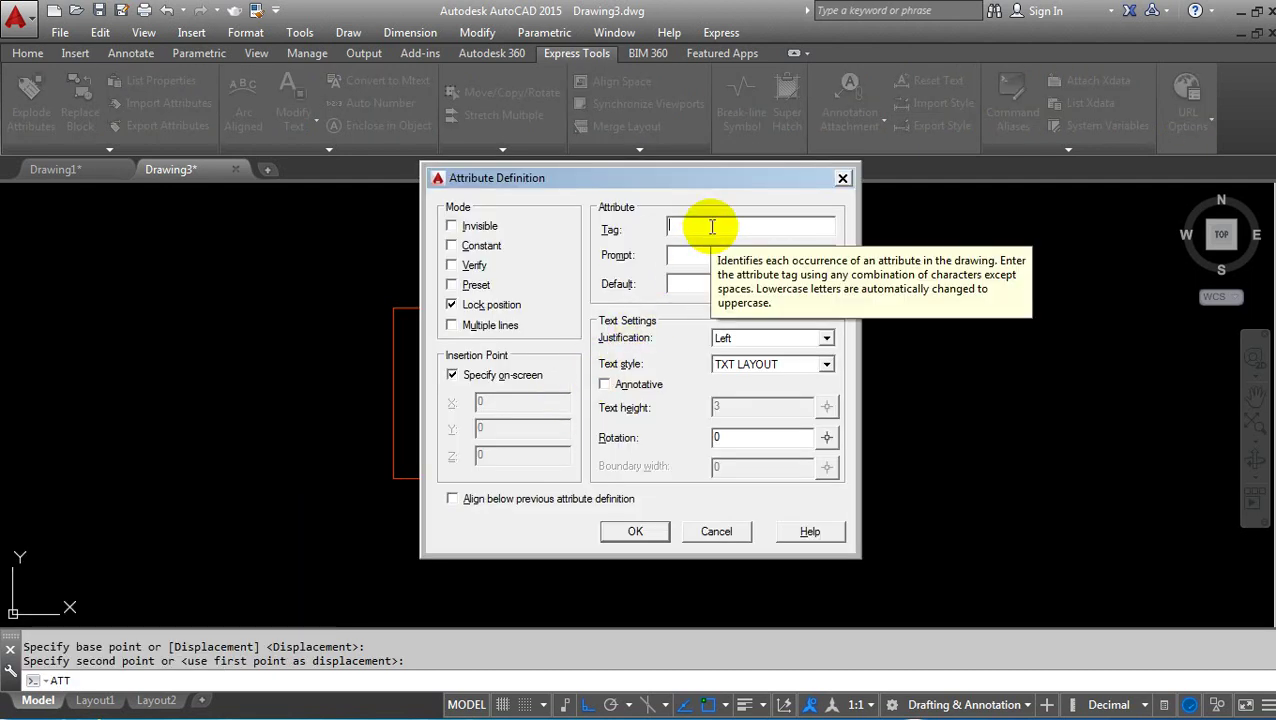
type("kamar")
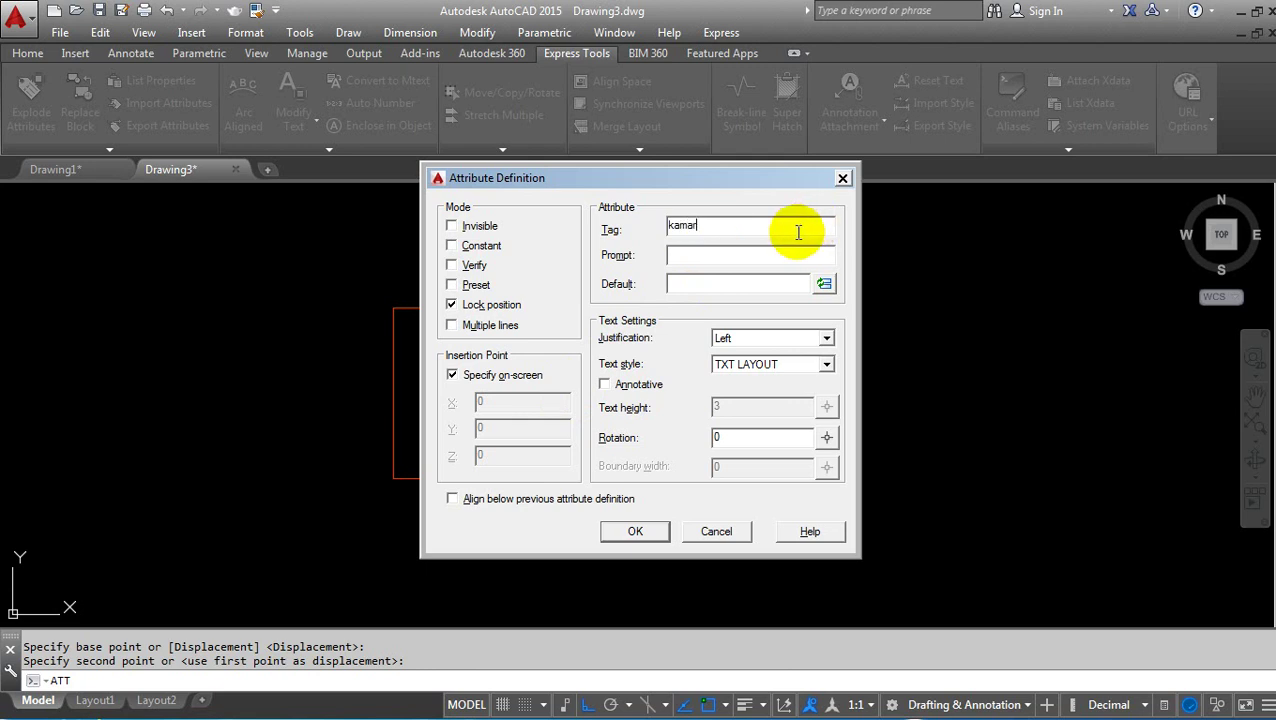
left_click(765, 262)
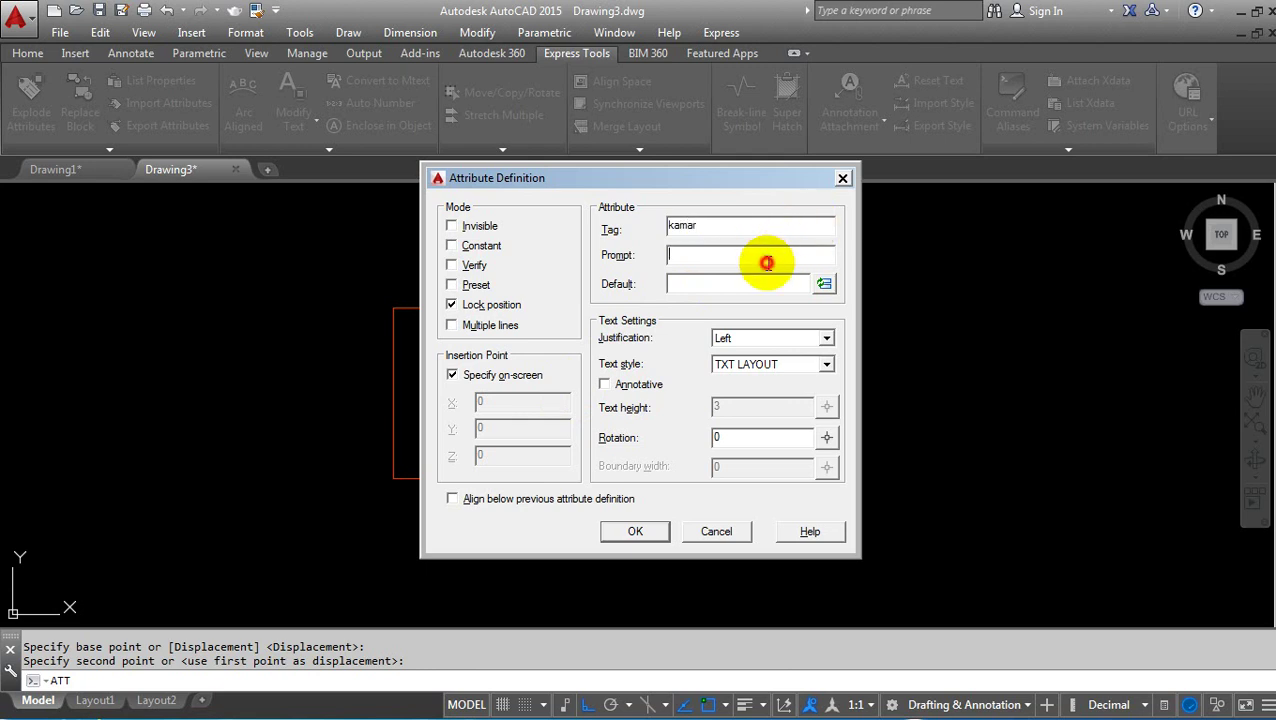
type("nama")
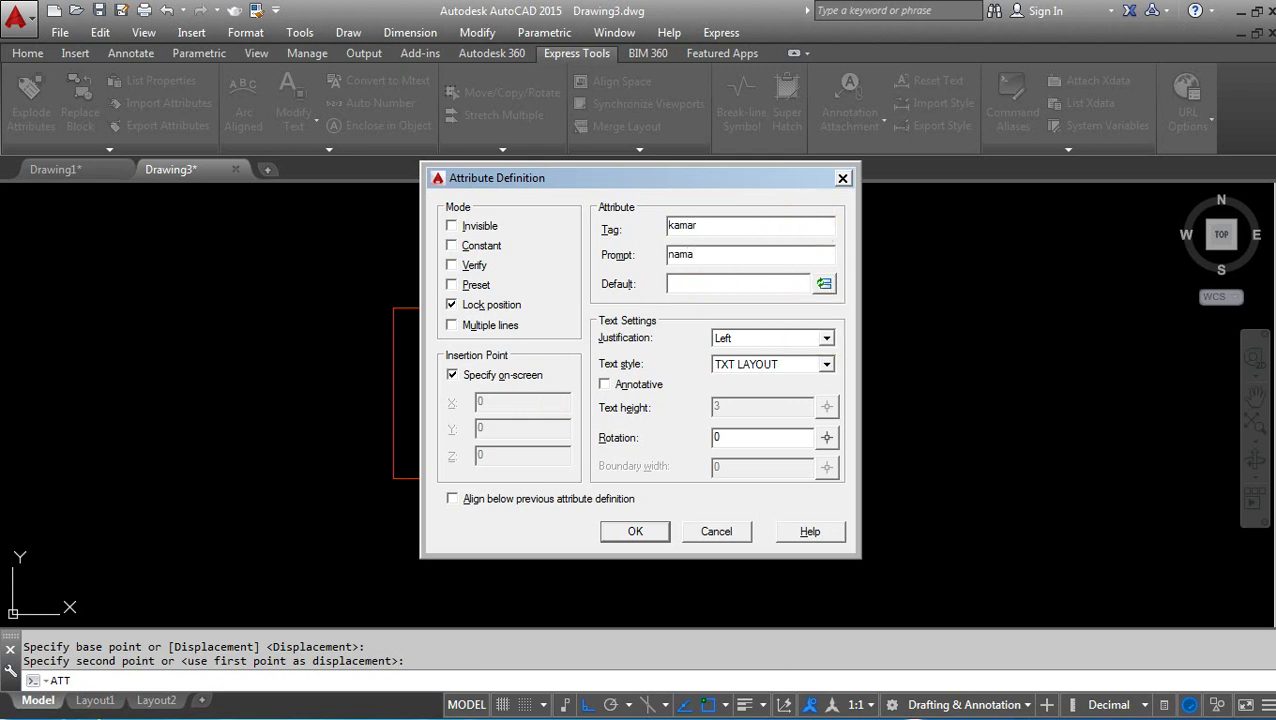
left_click(760, 338)
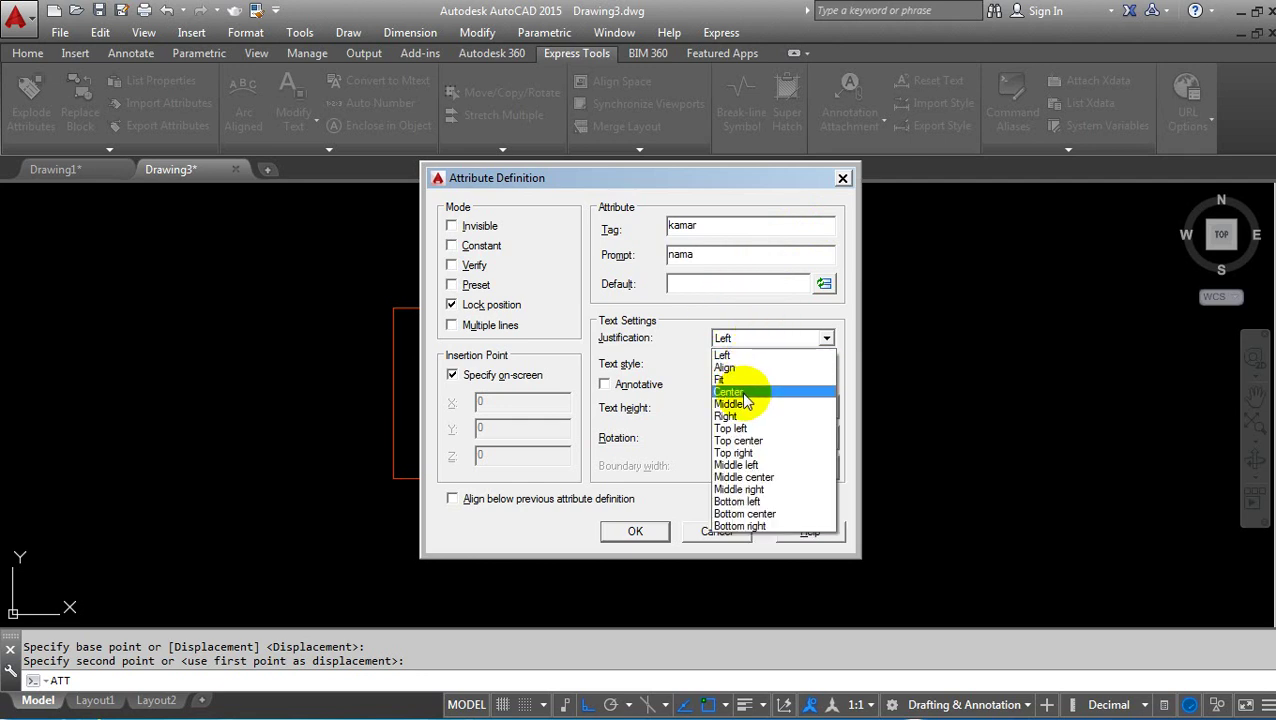
left_click(744, 394)
left_click(635, 532)
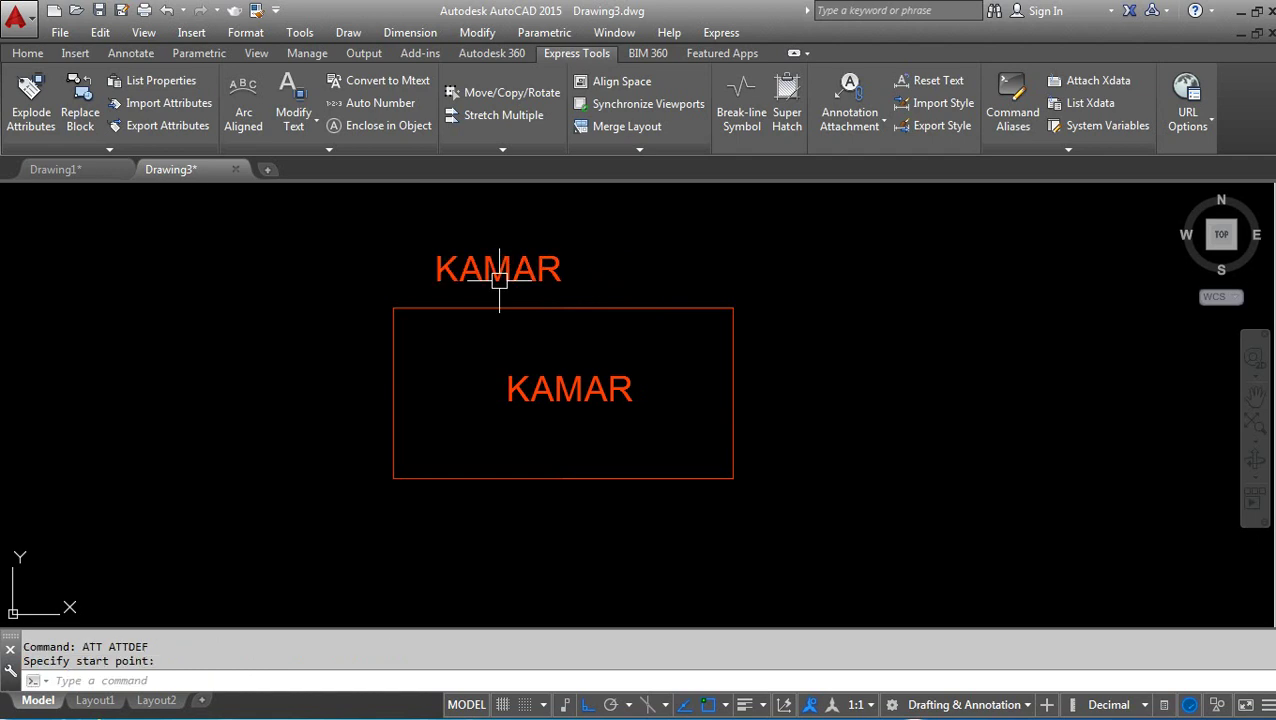
left_click(499, 280)
Move the upper KAMAR so it sits centred above the rectangle
type("m")
key("Return")
left_click(499, 270)
key("Return")
left_click(632, 270)
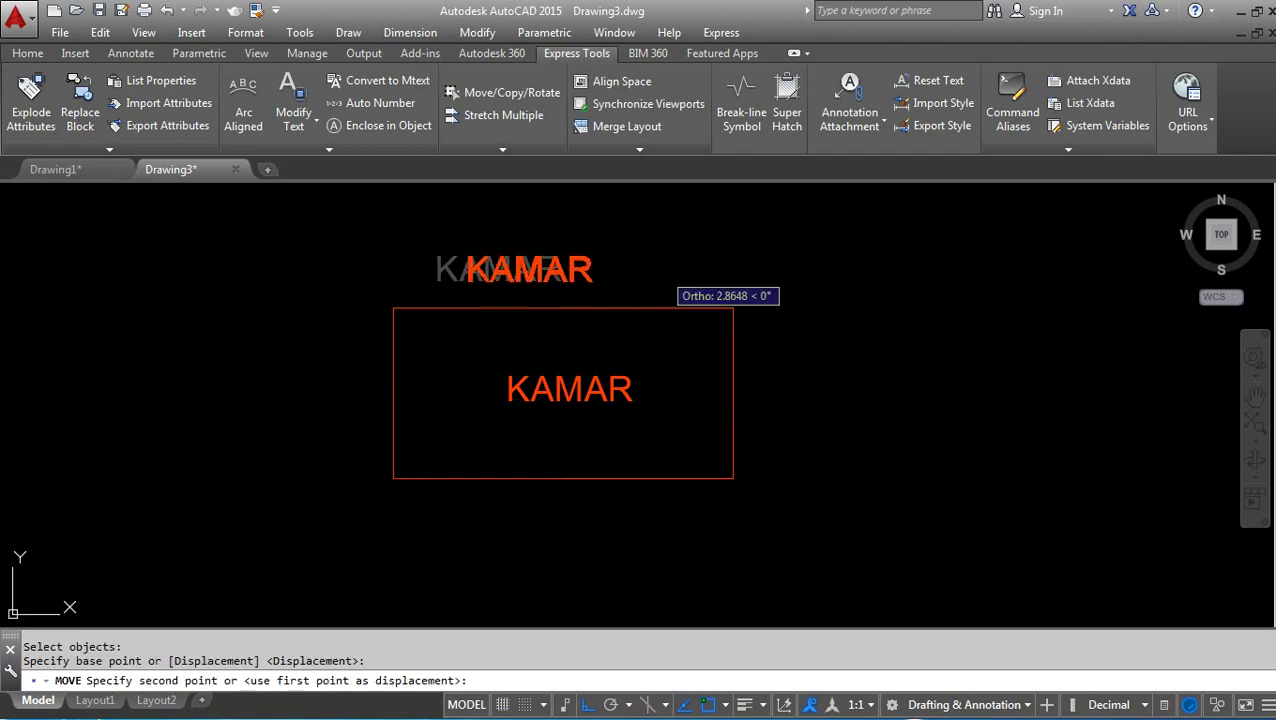
left_click(718, 262)
left_click(603, 275)
double_click(603, 275)
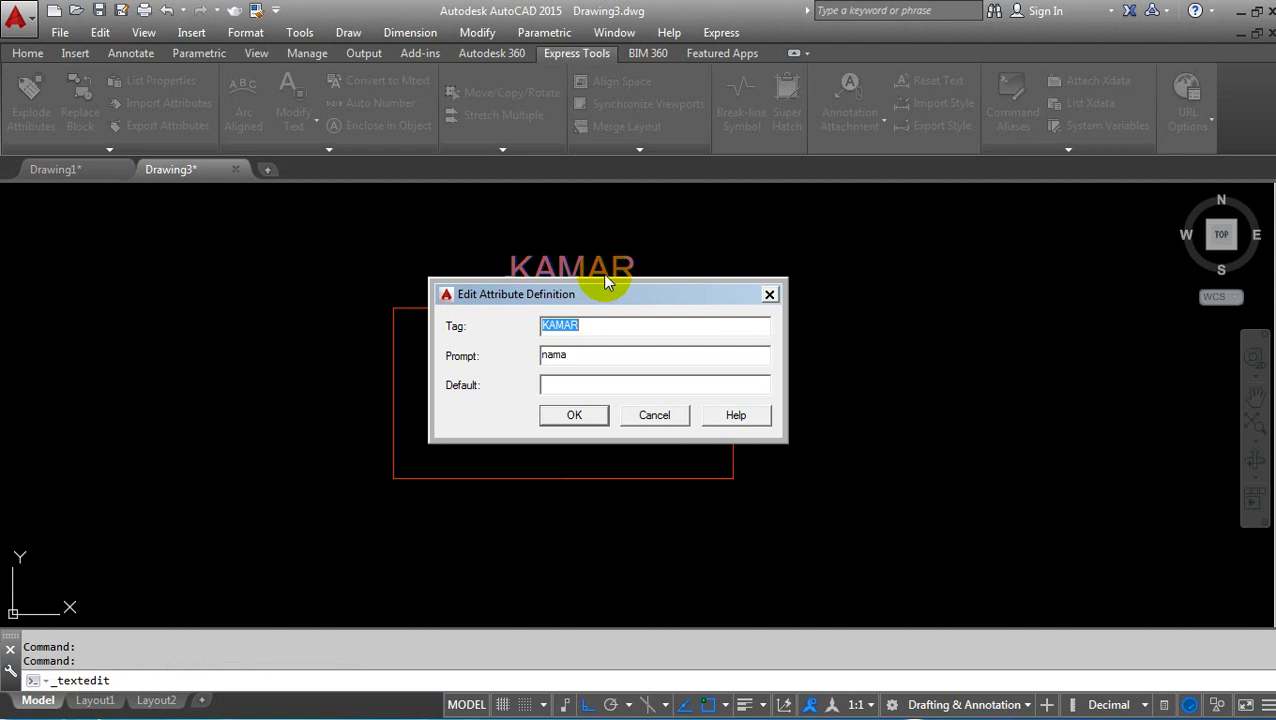
Close the attribute definition editor, leaving the upper KAMAR where it is
left_click(588, 325)
left_click(574, 415)
type("m")
key("Return")
left_click(614, 281)
key("Return")
left_click(860, 290)
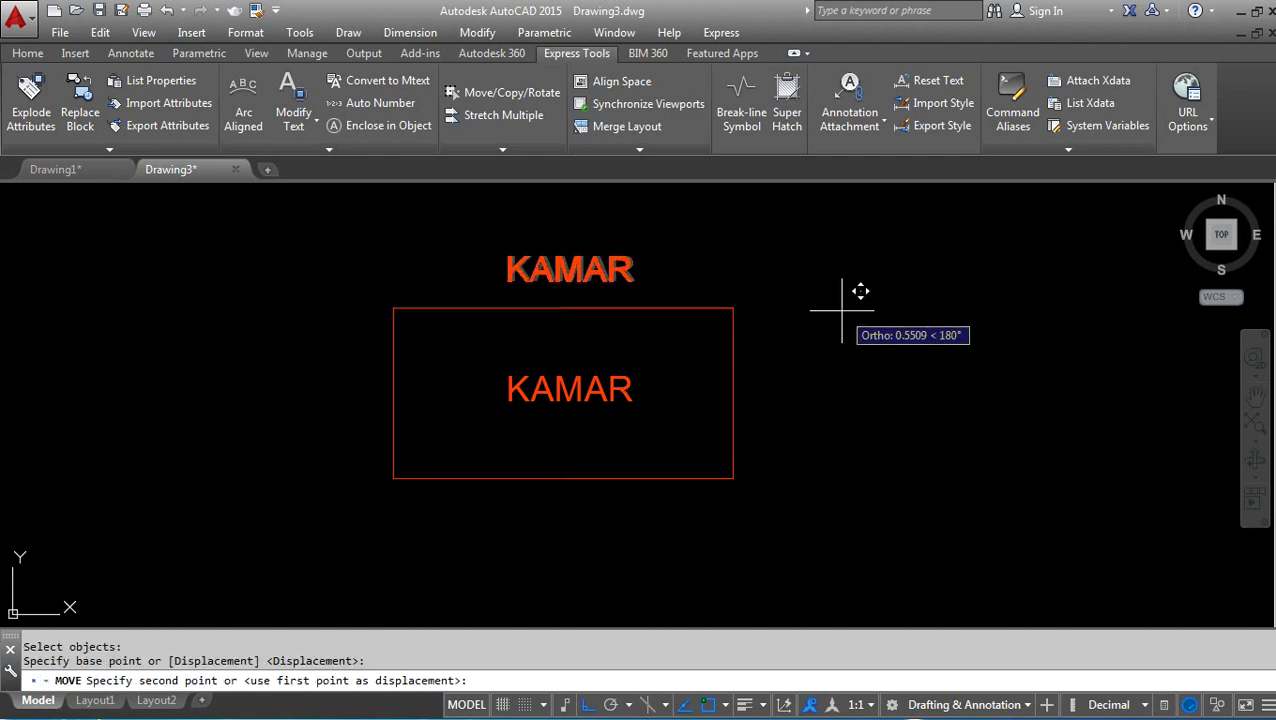
left_click(860, 290)
Move the lower KAMAR attribute down into the rectangle
type("m")
key("Return")
left_click(622, 396)
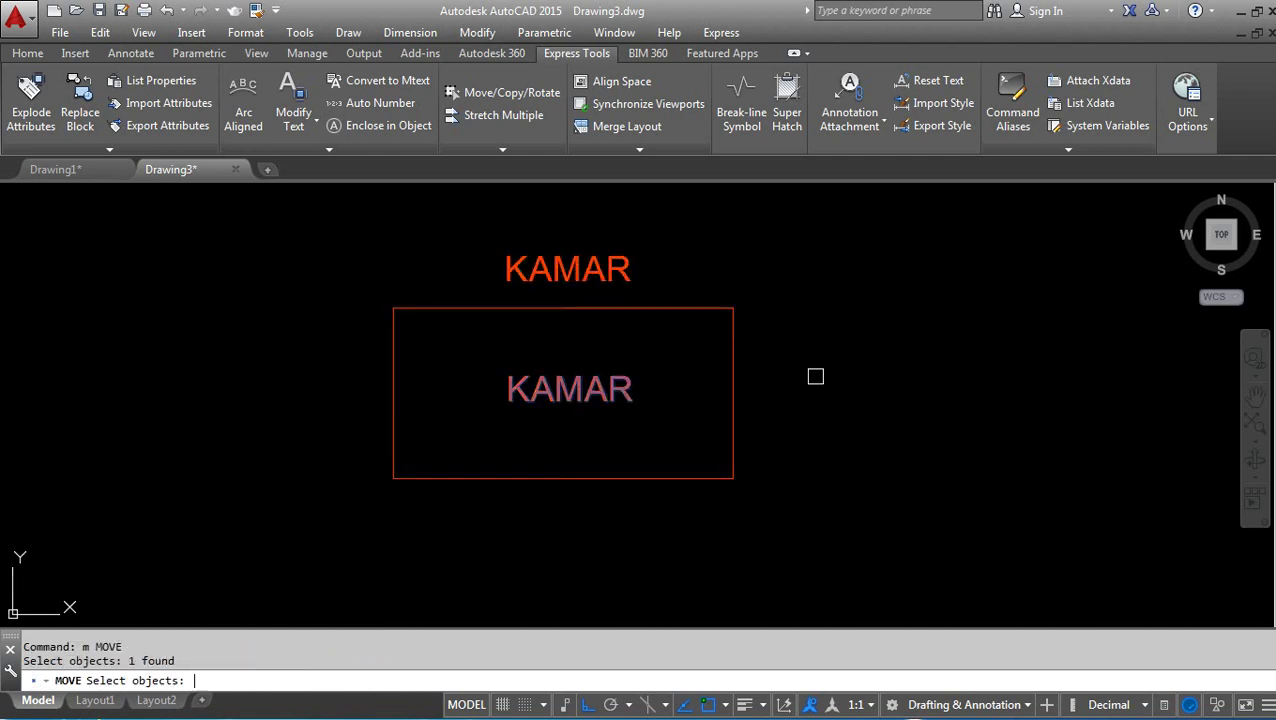
key("Return")
left_click(815, 373)
left_click(813, 430)
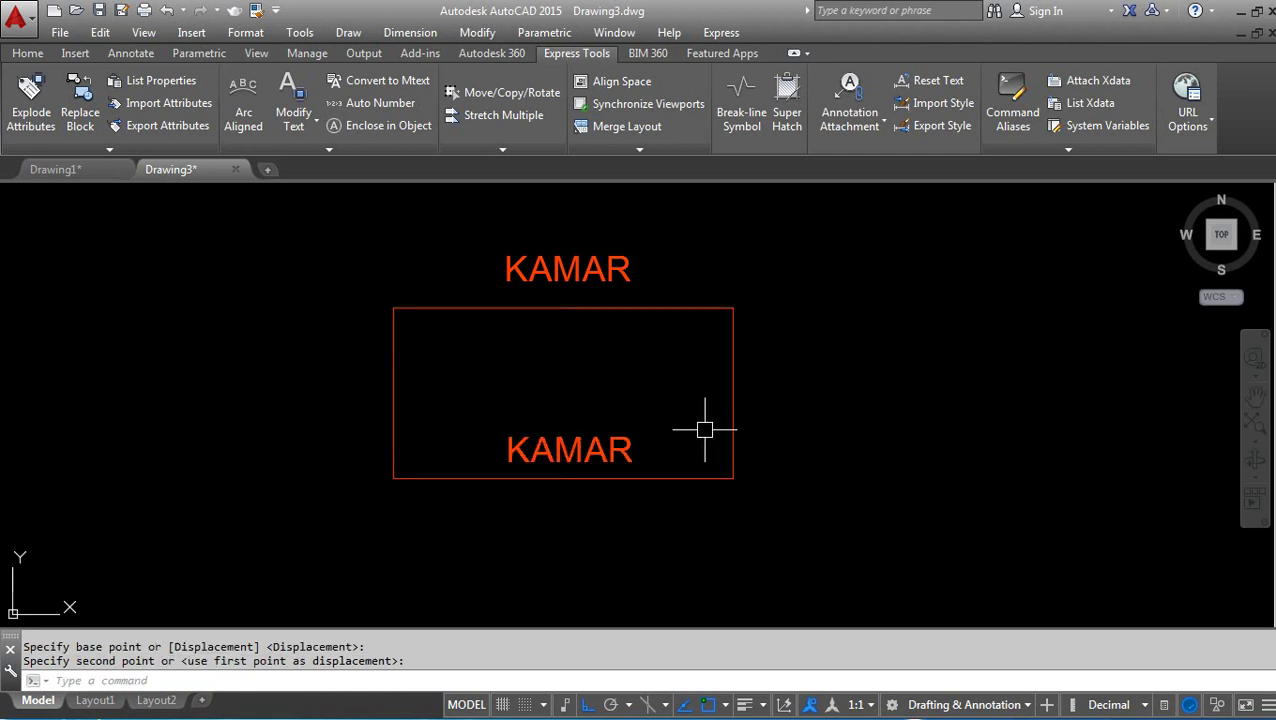
Draw a horizontal line across the rectangle from left edge to right edge
type("l")
key("Return")
left_click(392, 393)
left_click(734, 393)
key("Return")
Move the upper KAMAR into the rectangle's top half
type("m")
key("Return")
left_click(595, 270)
key("Return")
left_click(834, 292)
left_click(840, 360)
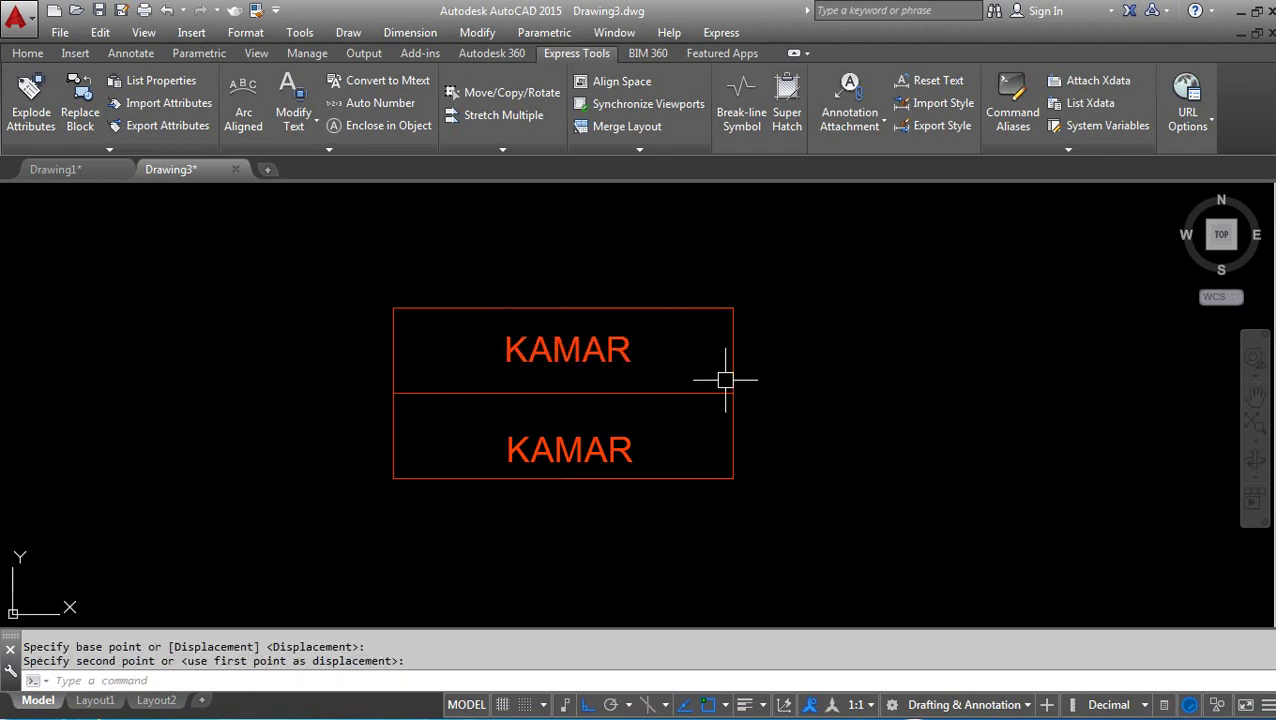
scroll(400, 372, "down", 5)
scroll(428, 384, "up", 7)
middle_click_drag(428, 384, 598, 398)
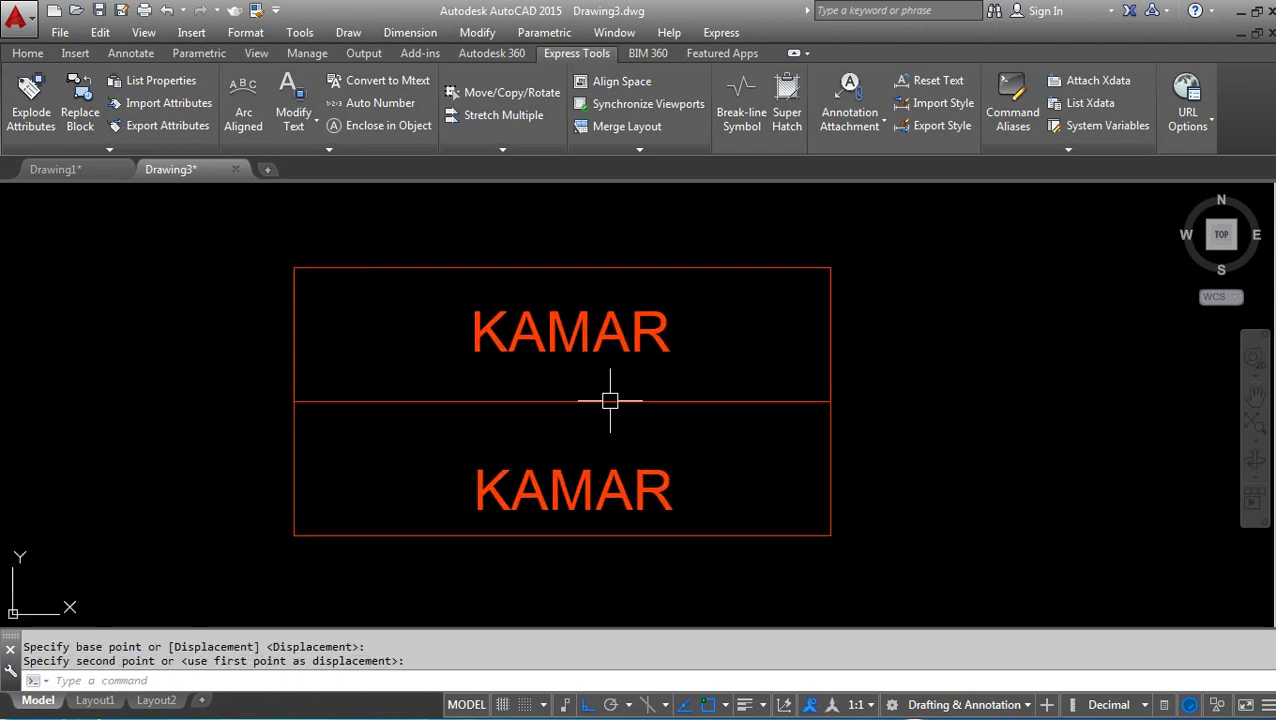
Save the drawing as room name.dwg in the Desktop's tes data link folder
left_click(100, 10)
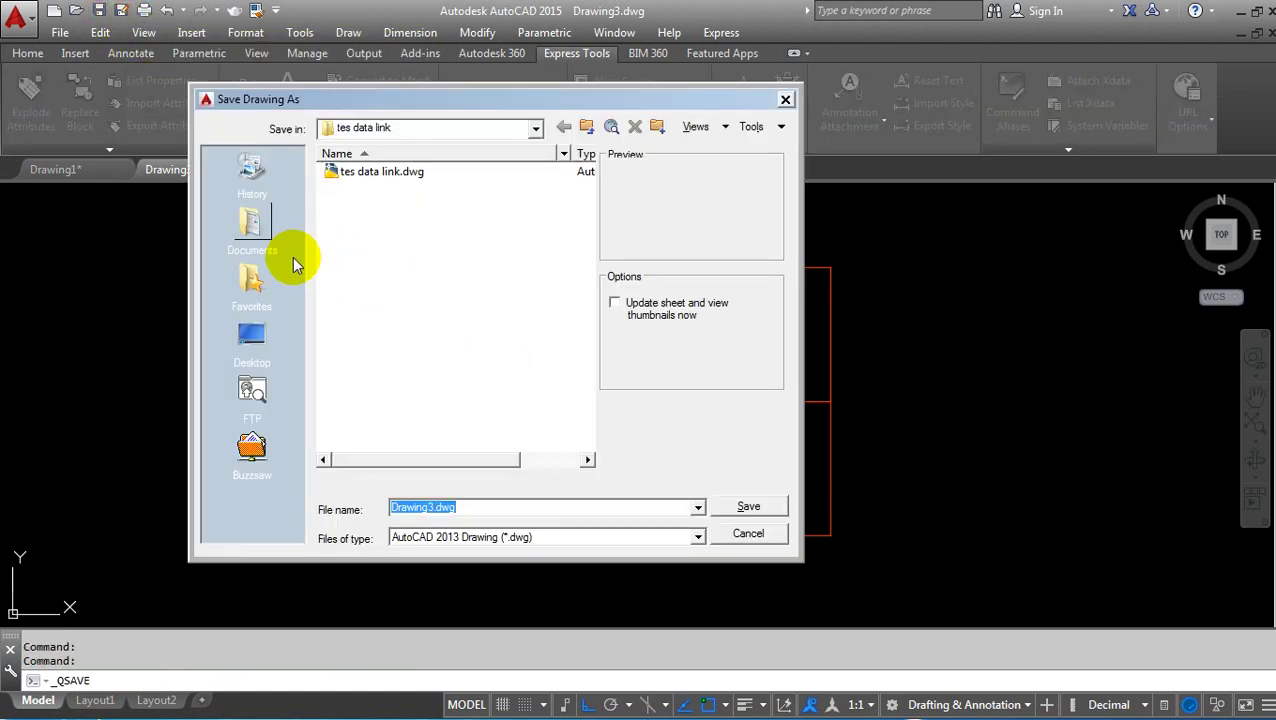
left_click(251, 336)
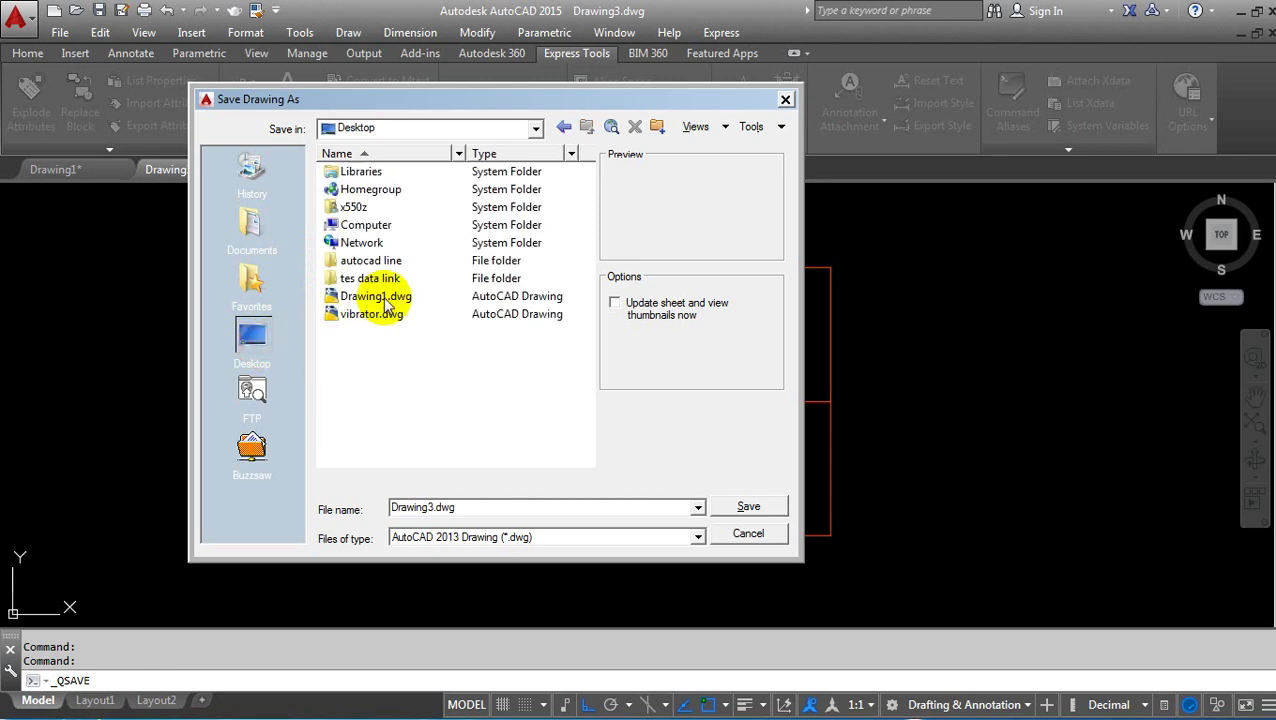
double_click(365, 278)
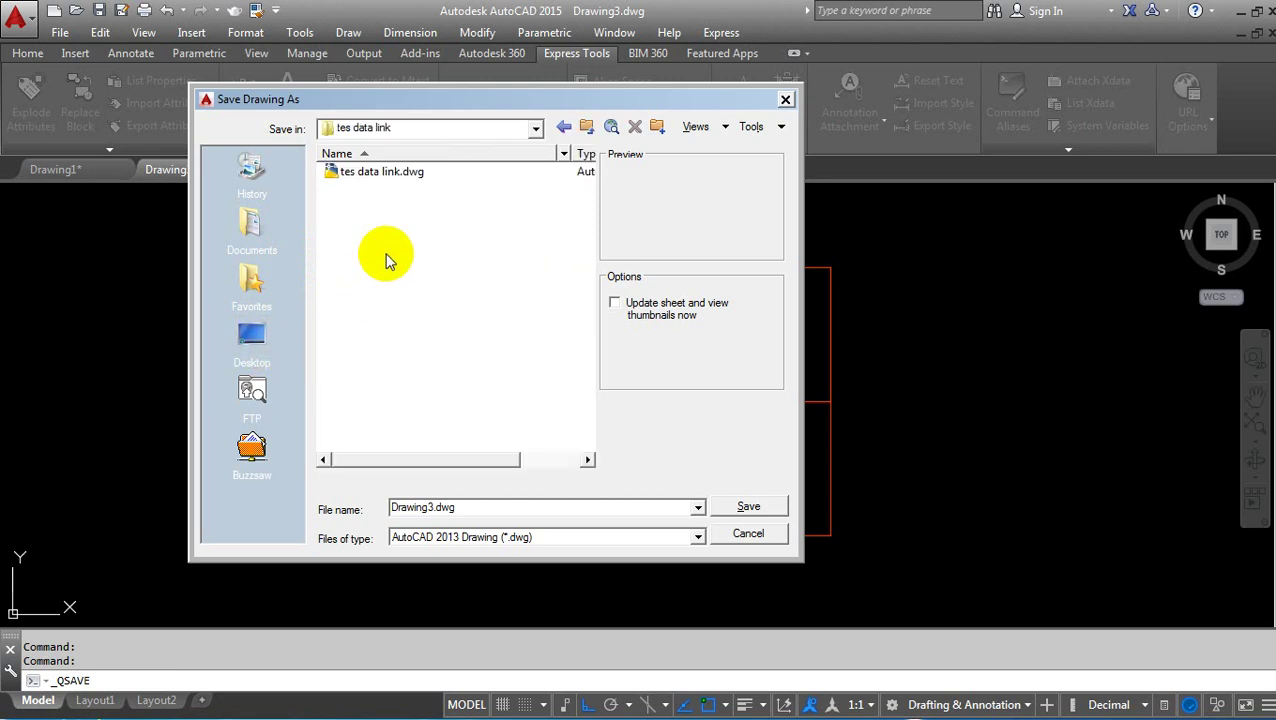
double_click(485, 507)
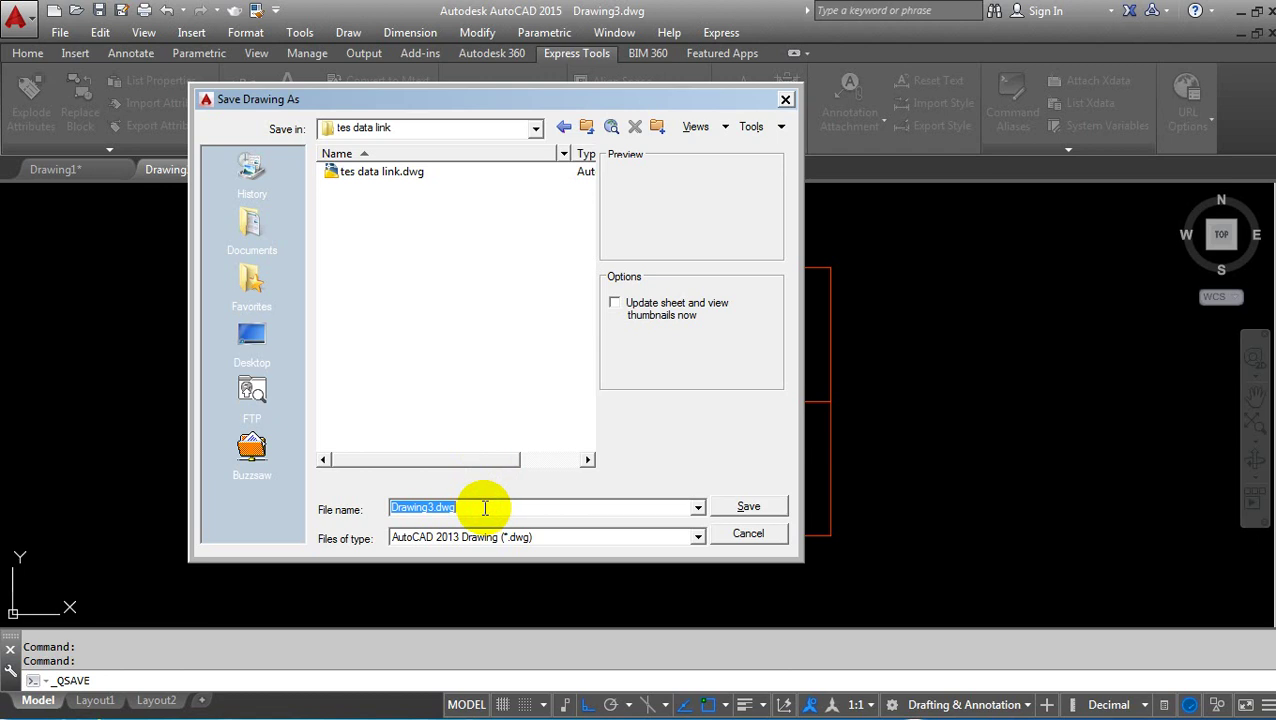
type("room name")
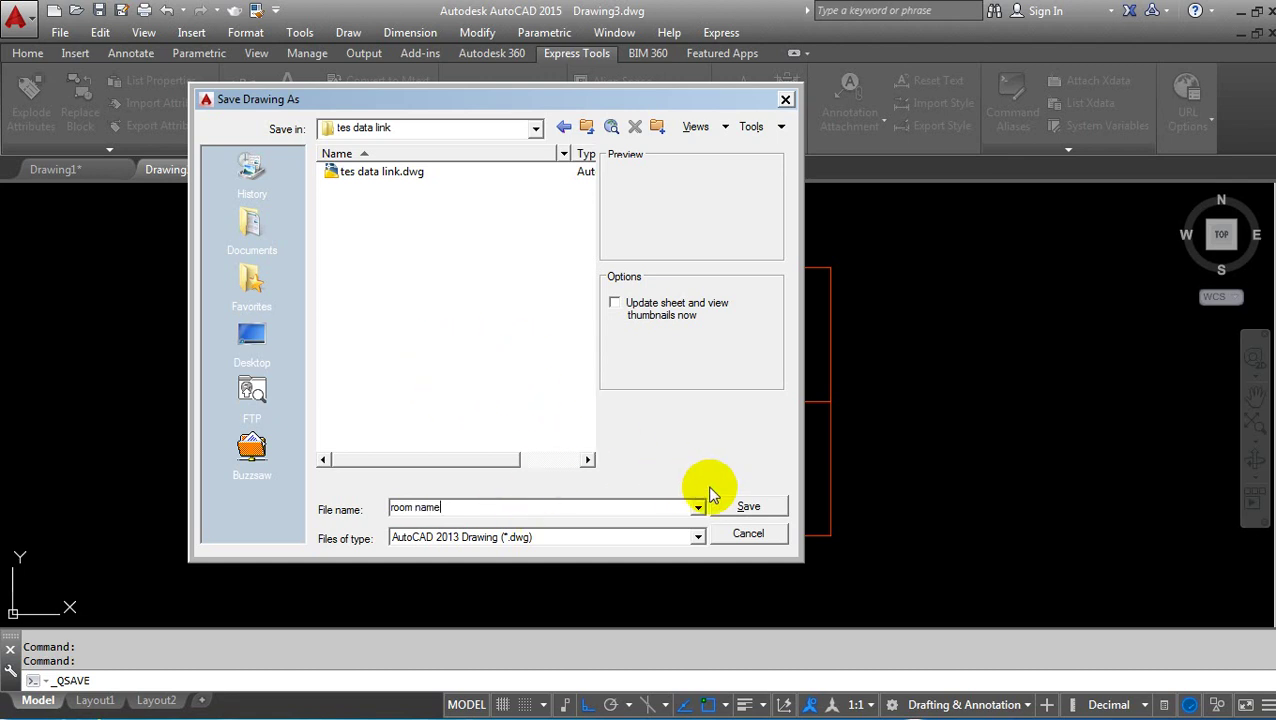
left_click(748, 505)
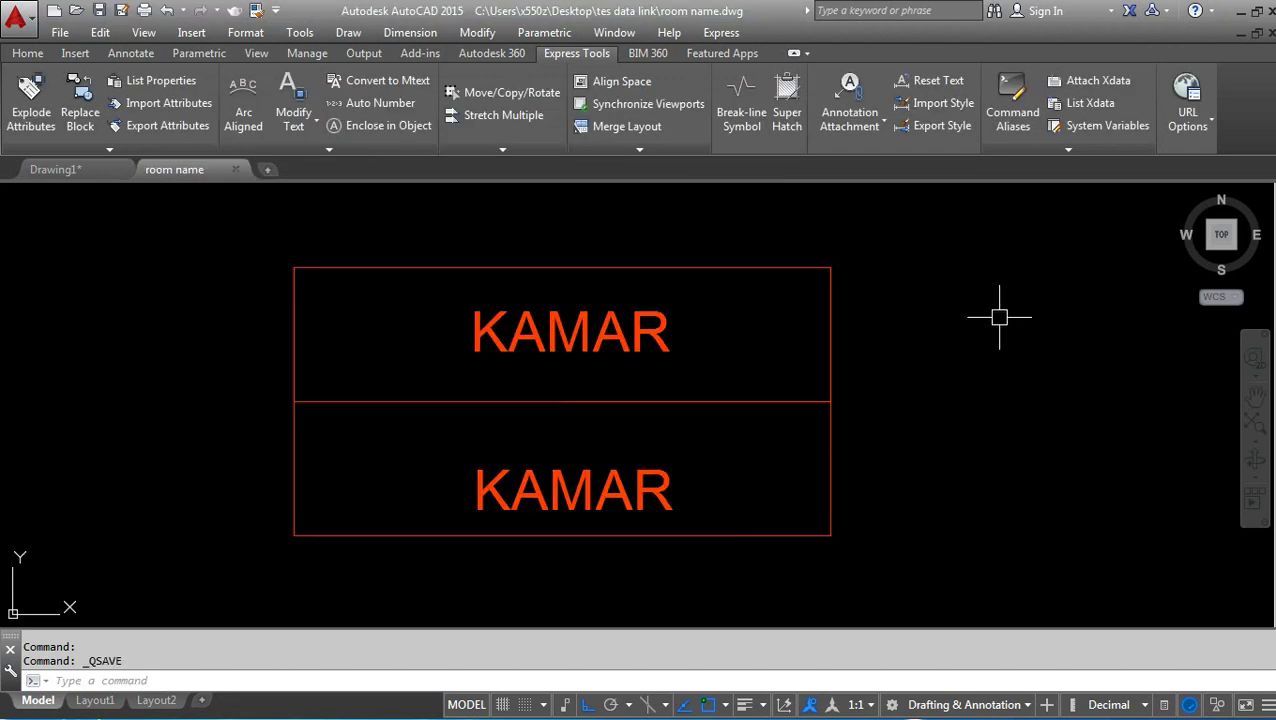
scroll(990, 312, "down", 4)
scroll(909, 325, "up", 4)
middle_click_drag(909, 325, 818, 365)
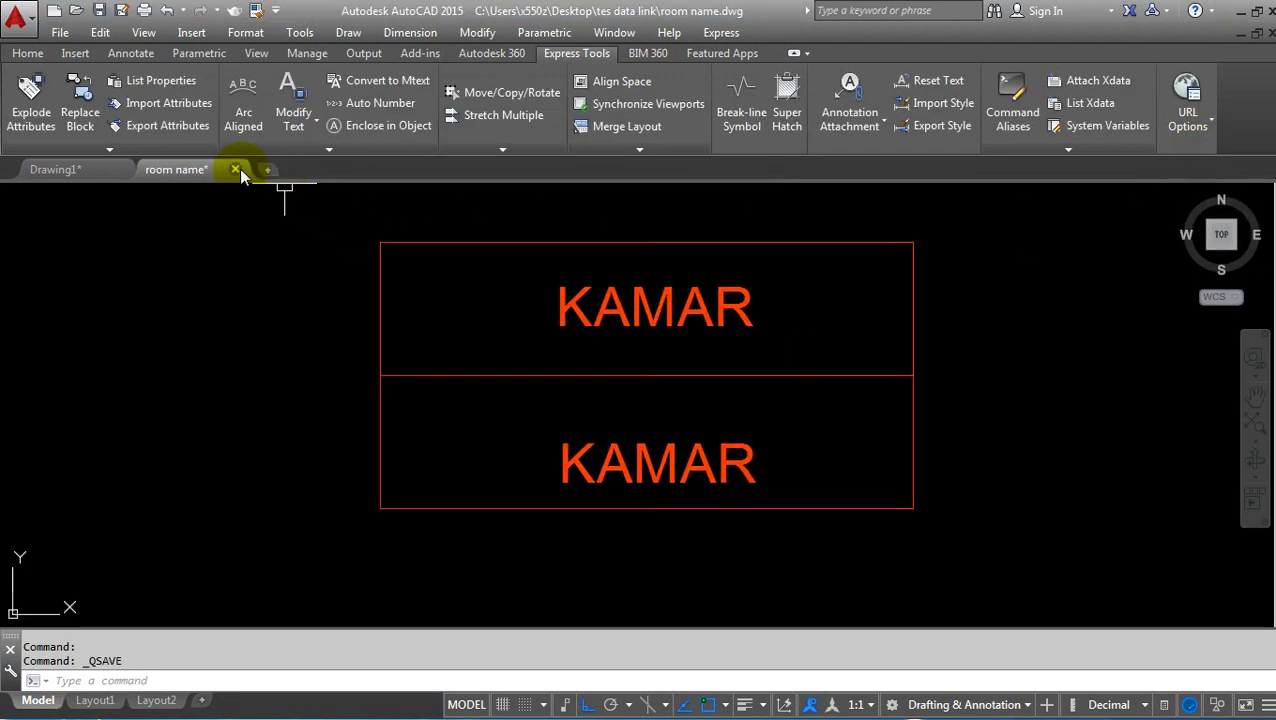
Create the new Drawing4 from the BCP.dwt template, glancing at the room name tab first
left_click(53, 10)
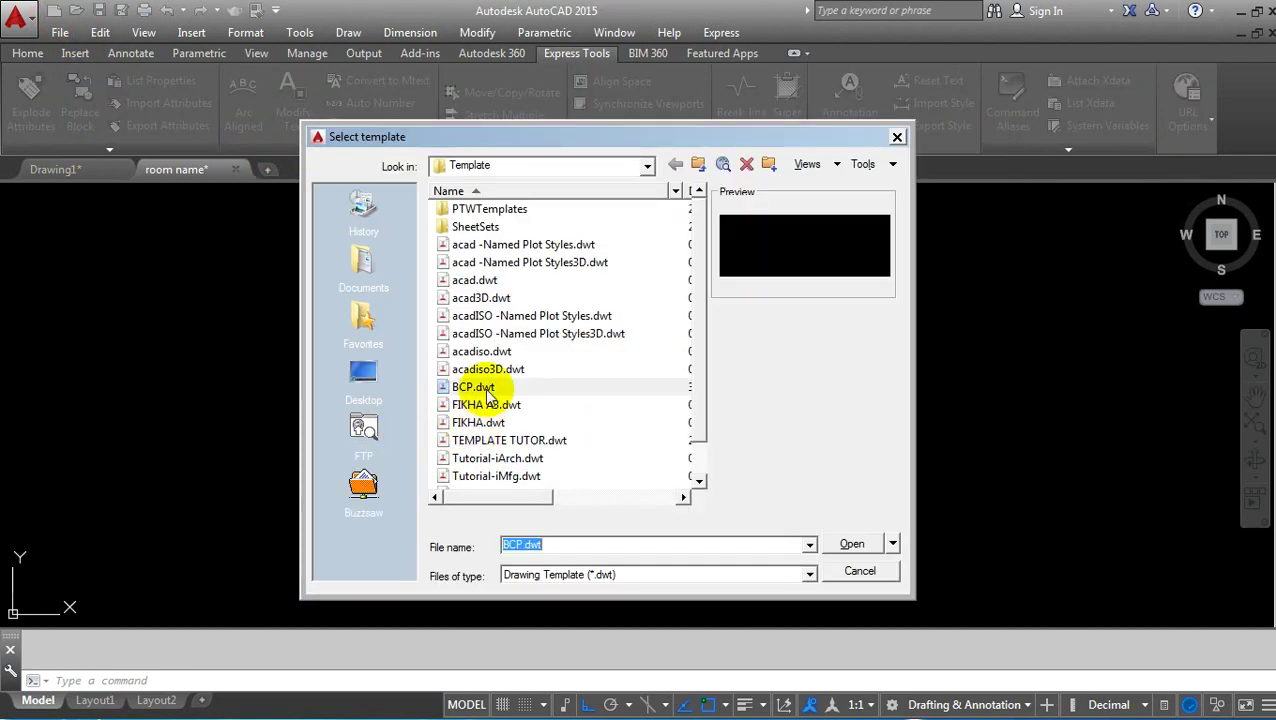
left_click(488, 389)
double_click(489, 390)
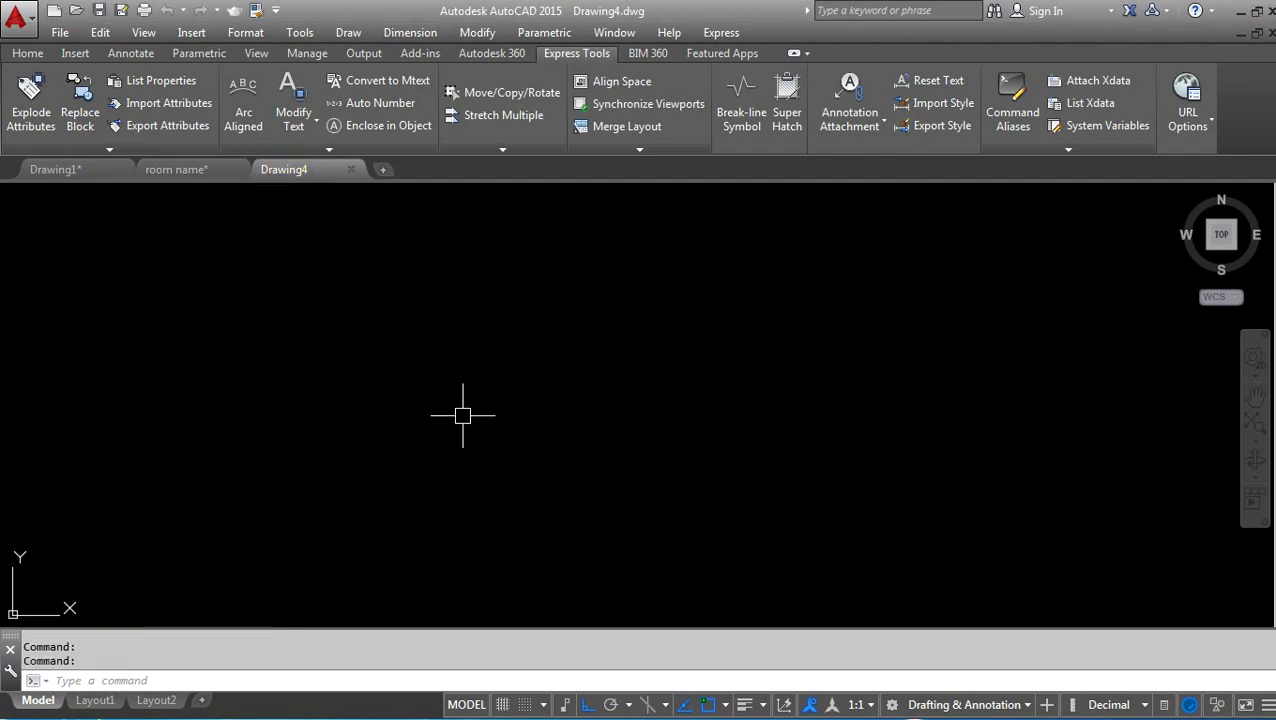
left_click(179, 168)
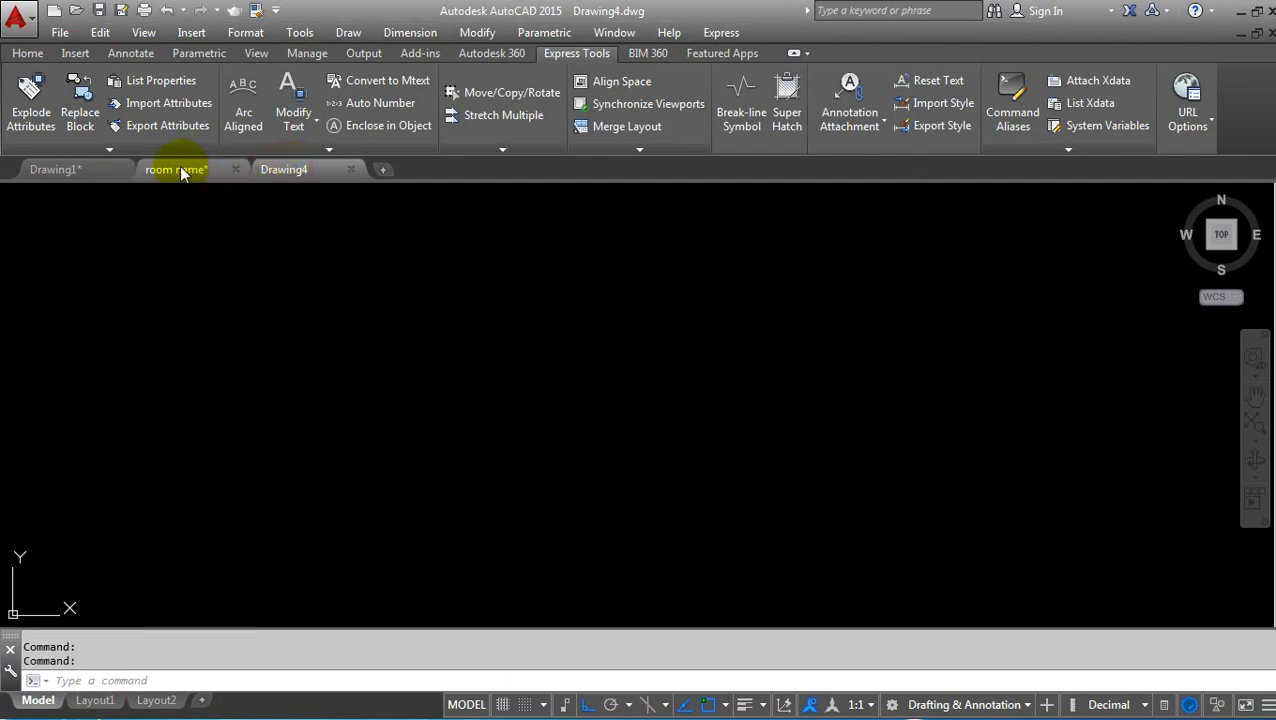
left_click(284, 168)
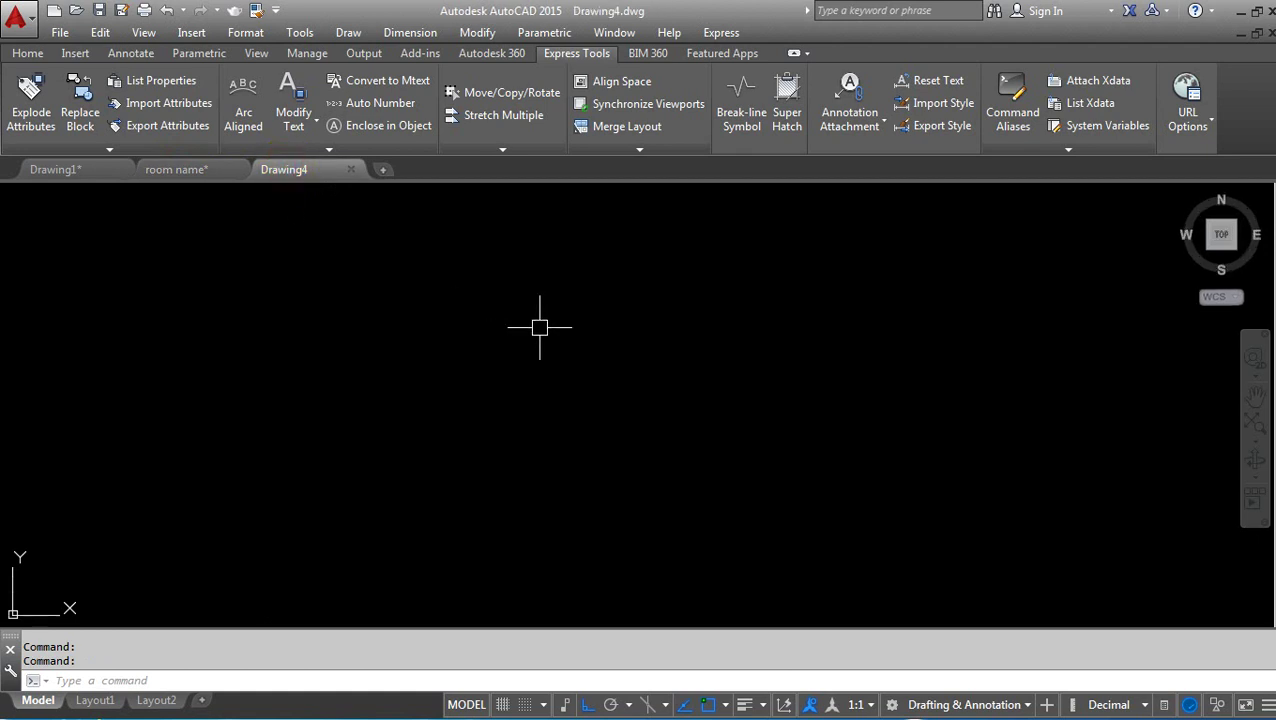
type("i")
key("Return")
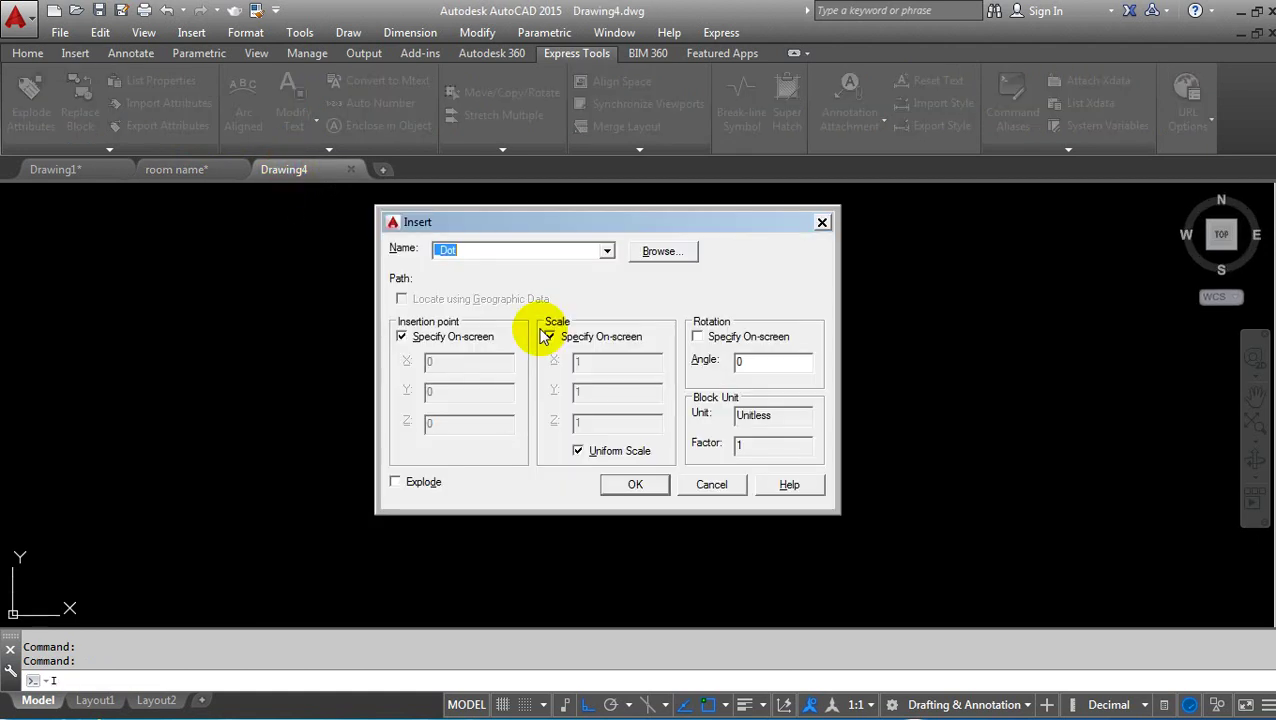
Insert room name.dwg as a block at a picked point with scale 1
left_click(666, 252)
left_click(497, 211)
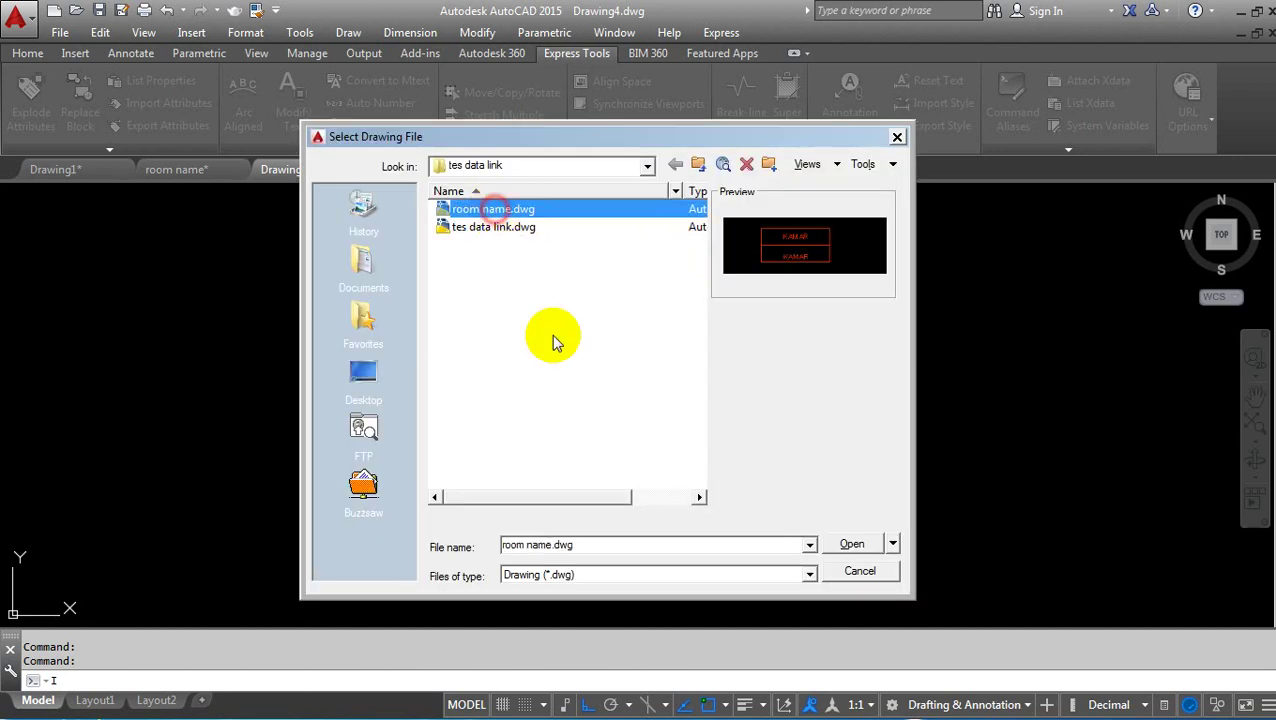
left_click(852, 544)
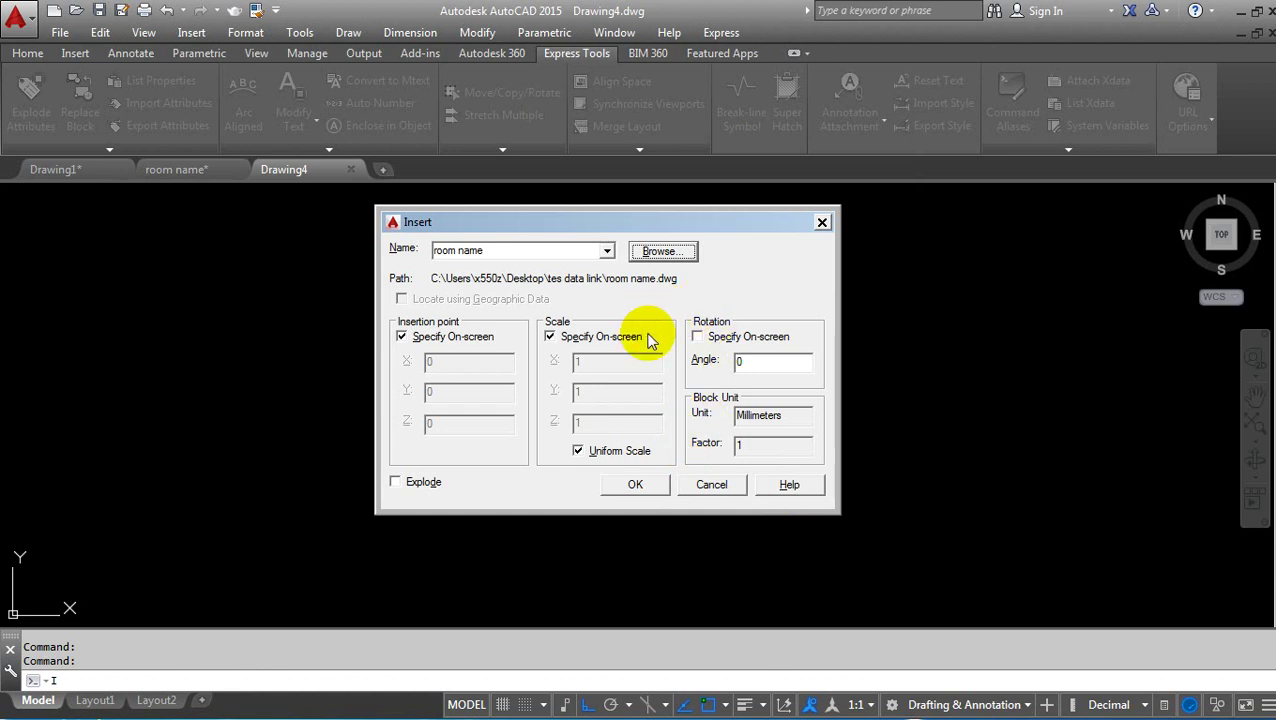
left_click(636, 485)
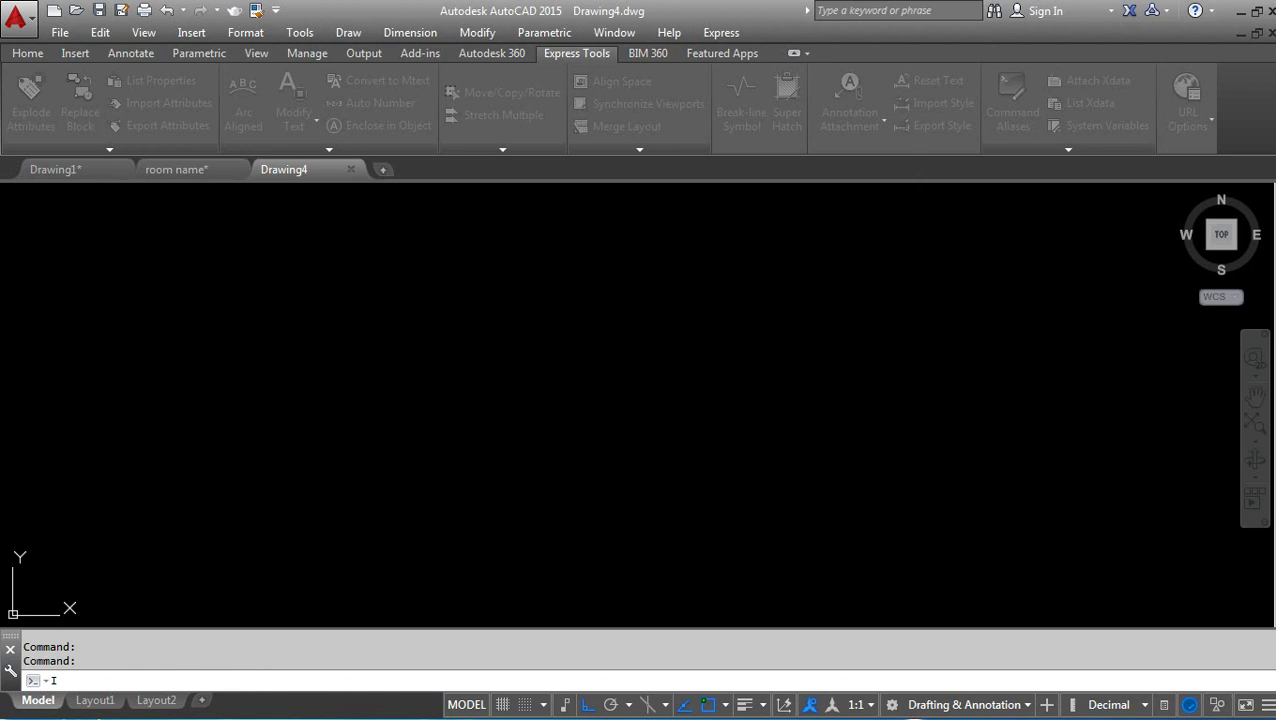
left_click(389, 552)
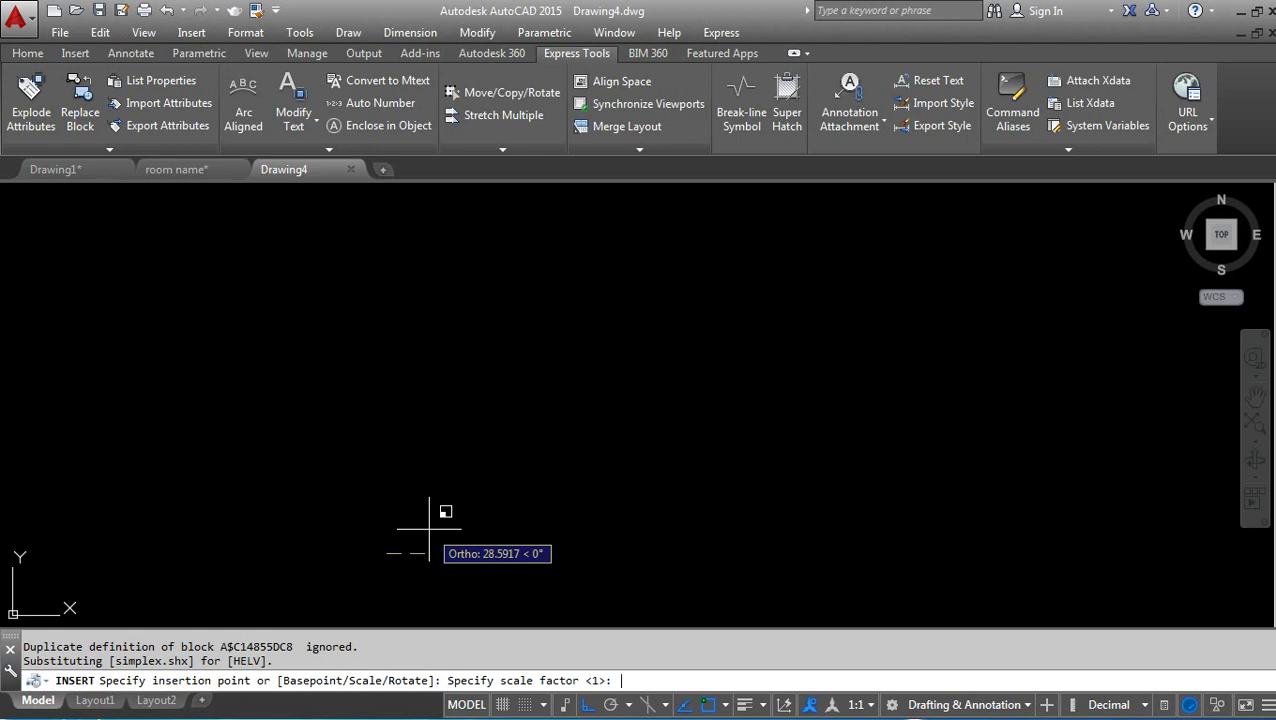
key("Return")
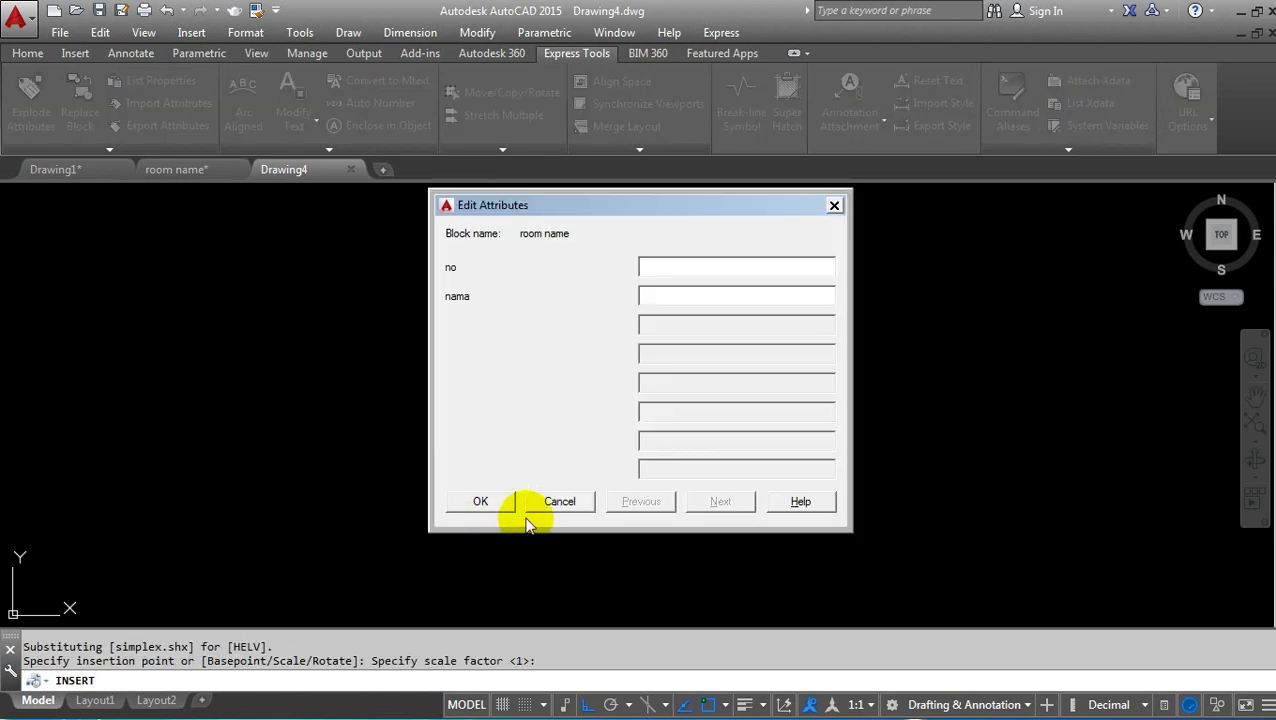
Fill the block's attributes with number 100 and name melati
type("100")
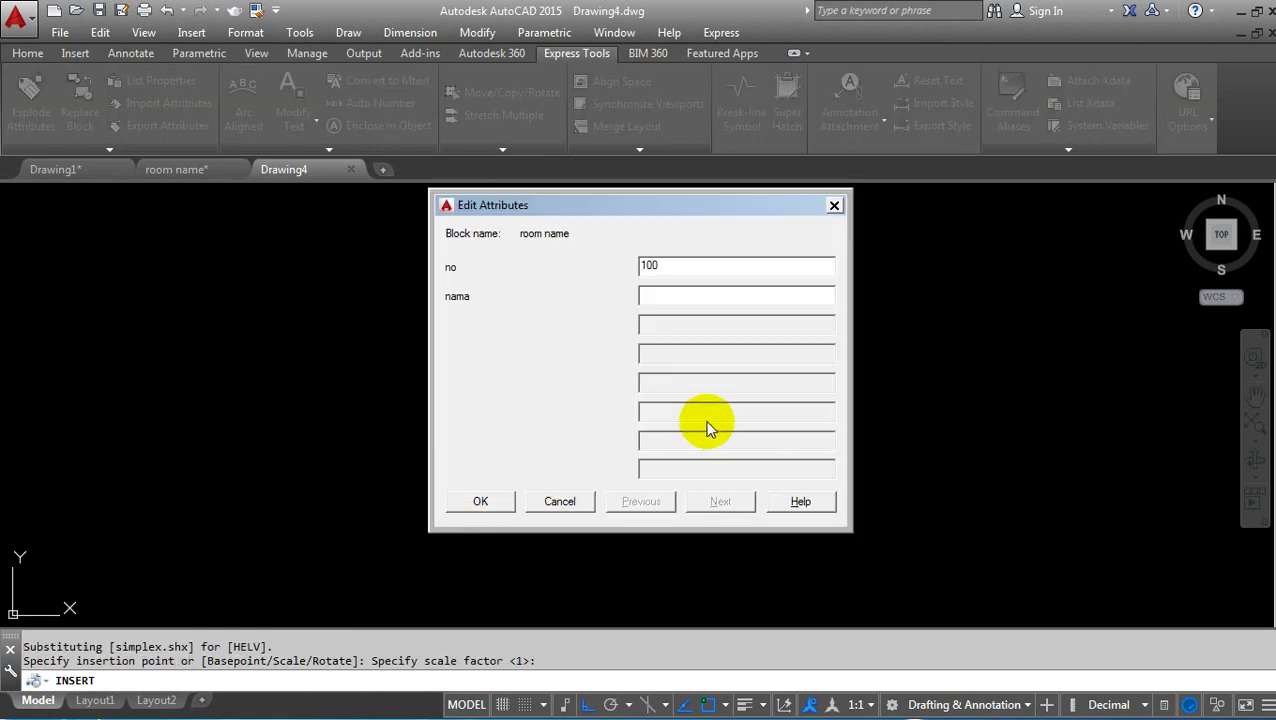
left_click(670, 302)
type("melati")
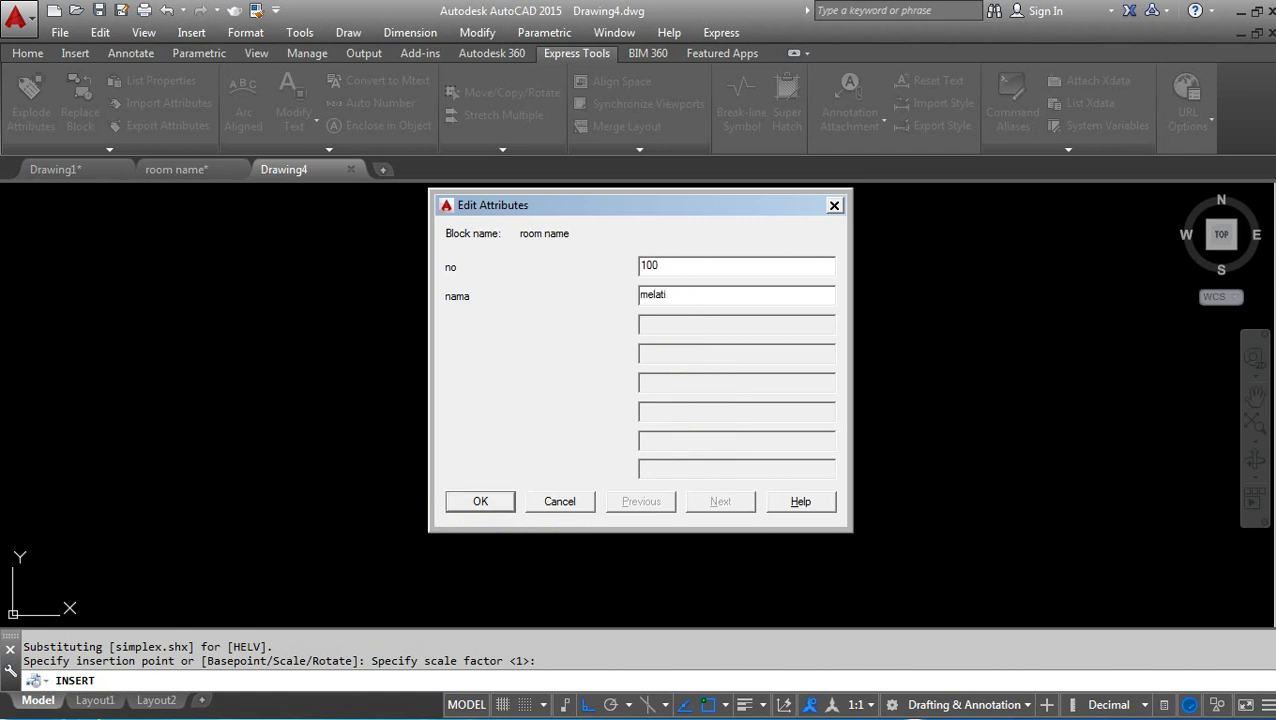
left_click(480, 501)
scroll(519, 405, "up", 4)
scroll(540, 375, "up", 5)
scroll(580, 396, "down", 2)
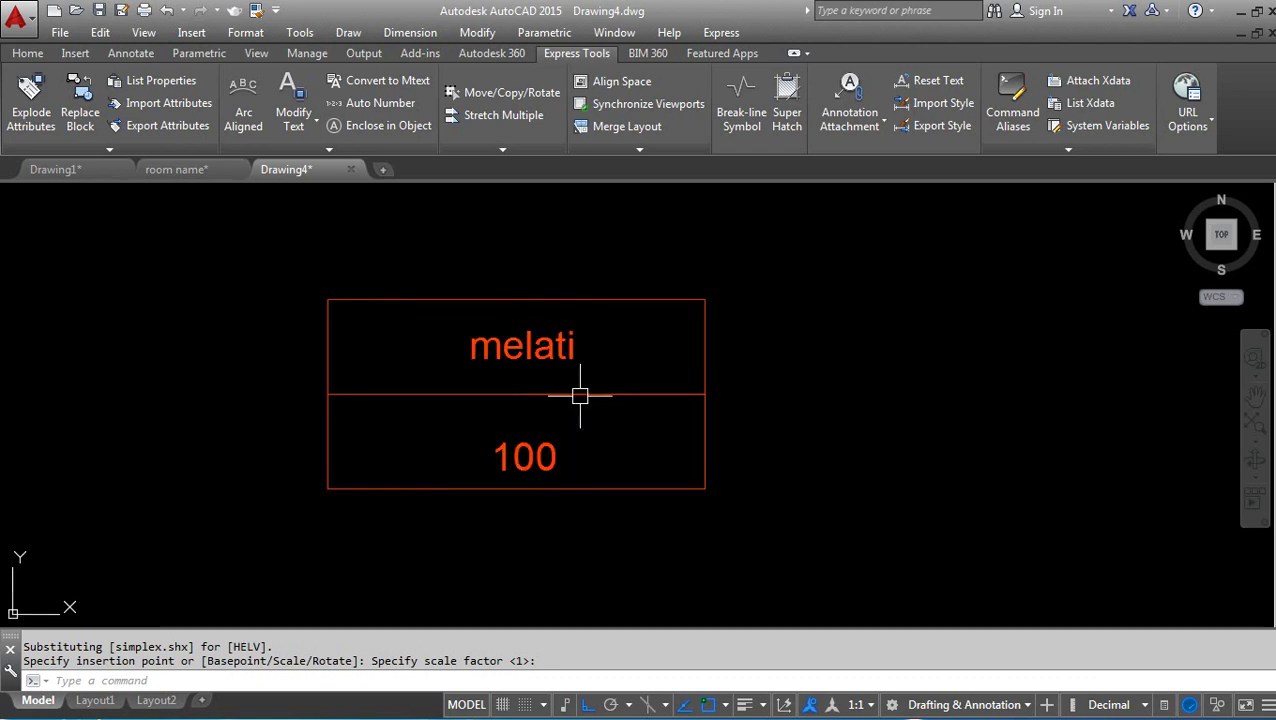
Copy the melati / 100 block once to the right
scroll(740, 370, "down", 2)
middle_click_drag(743, 373, 691, 409)
type("o")
key("Return")
left_click(641, 382)
key("Return")
left_click(541, 505)
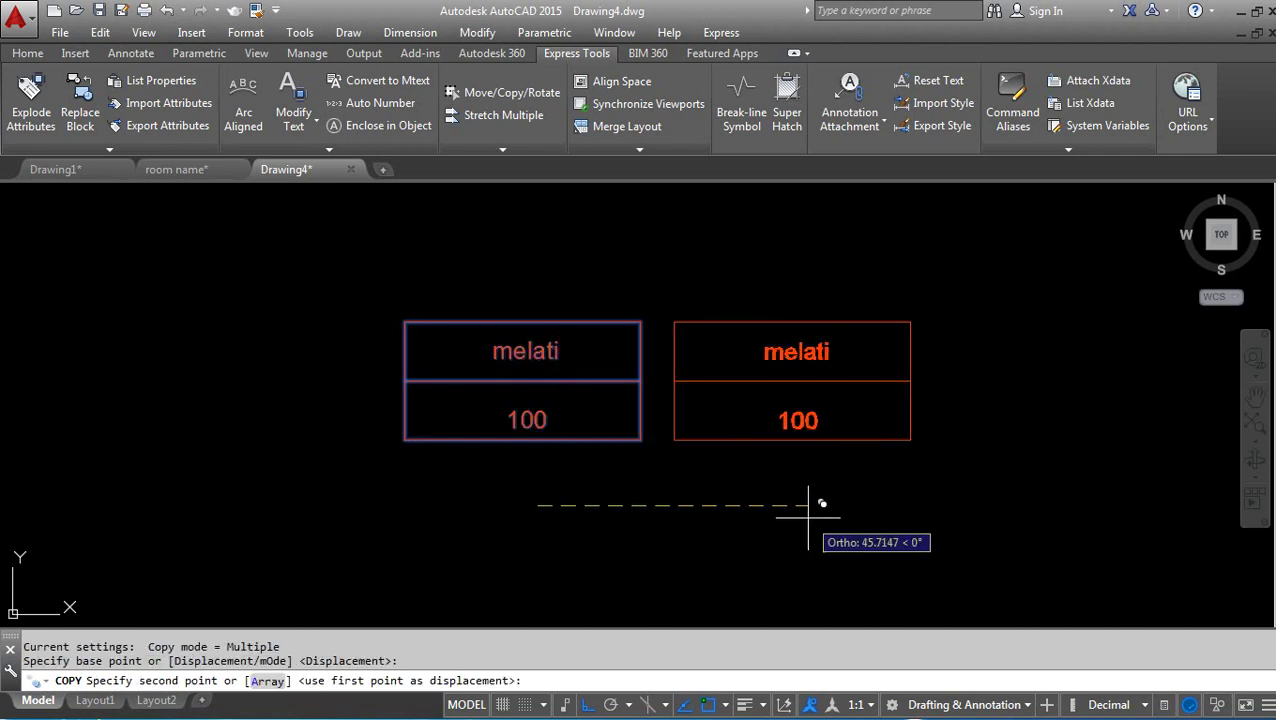
left_click(812, 513)
key("Return")
Copy both blocks straight down to form a second row
key("Return")
left_click(712, 356)
left_click(600, 340)
key("Return")
left_click(940, 348)
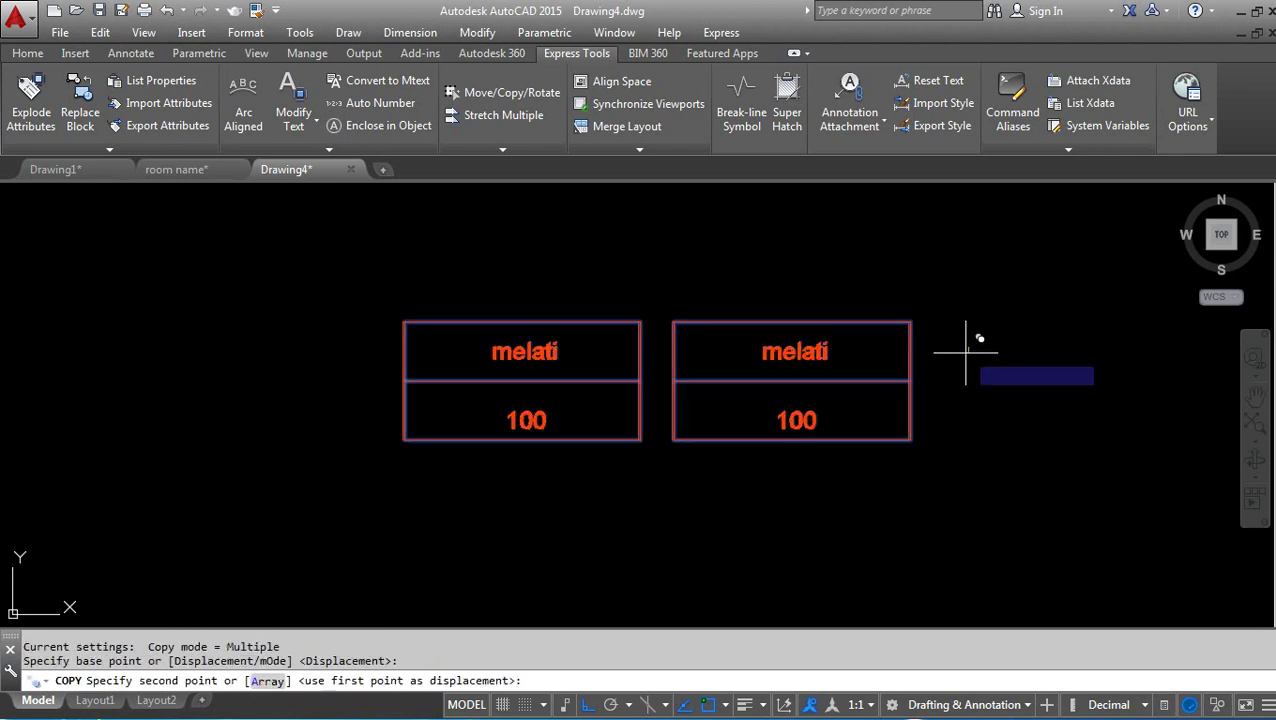
left_click(975, 485)
key("Return")
scroll(669, 470, "down", 2)
scroll(686, 457, "up", 2)
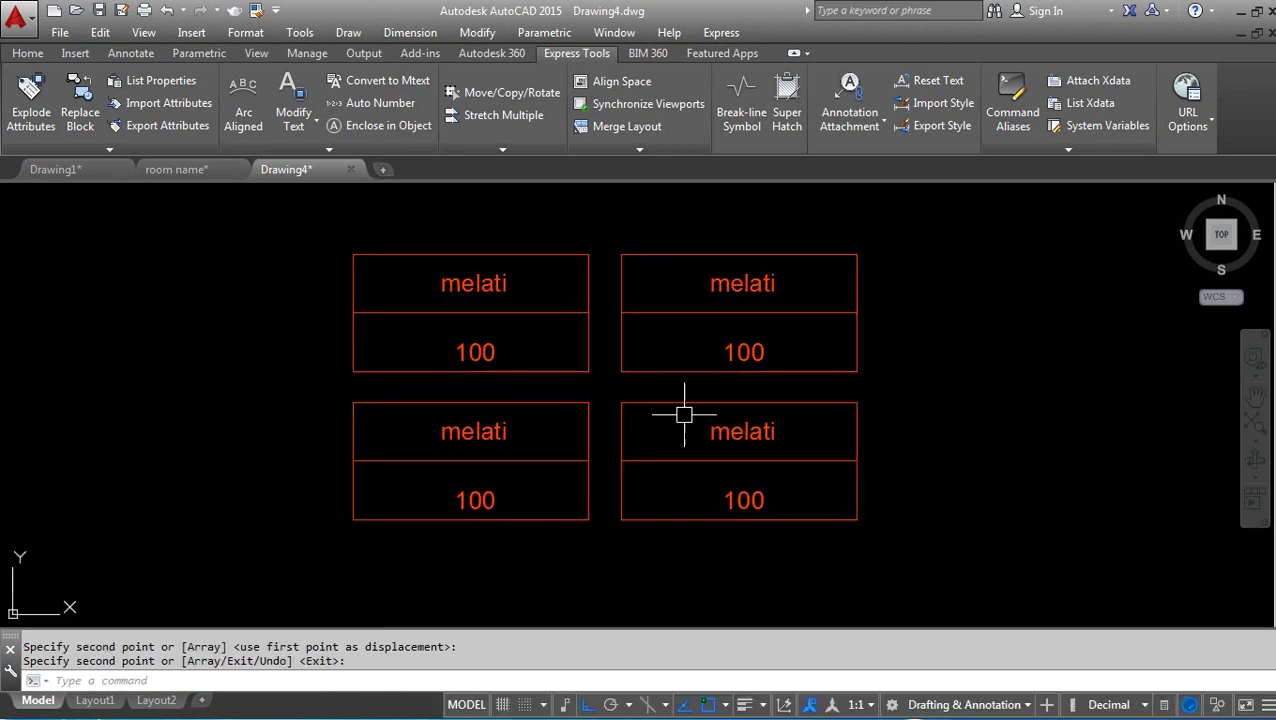
double_click(752, 280)
type("200")
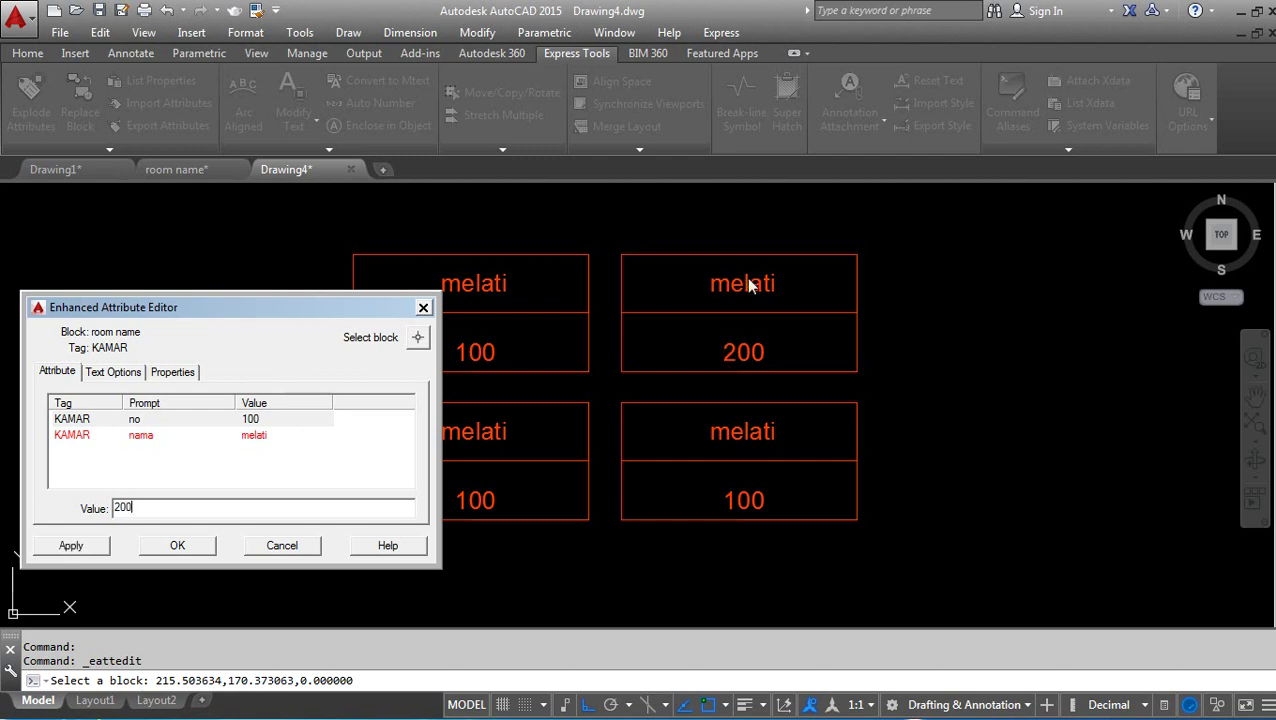
Give the top-right block number 200 and rename it mawar
left_click(177, 545)
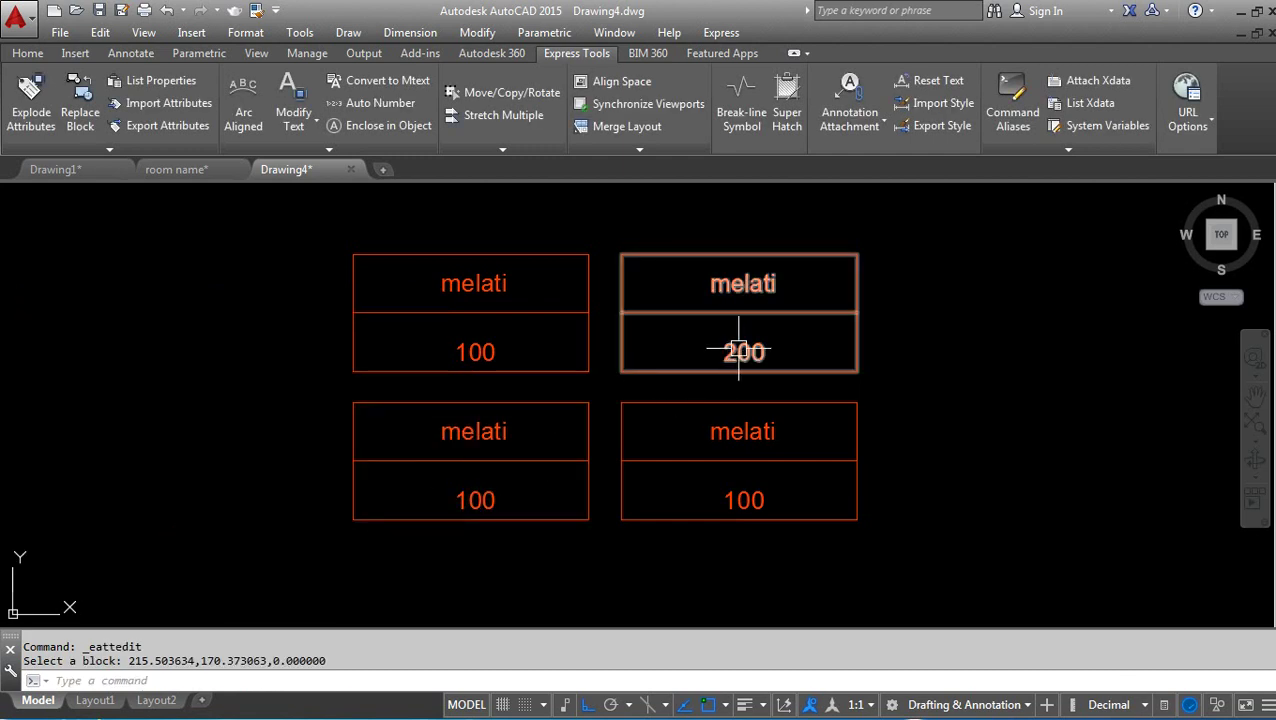
double_click(742, 283)
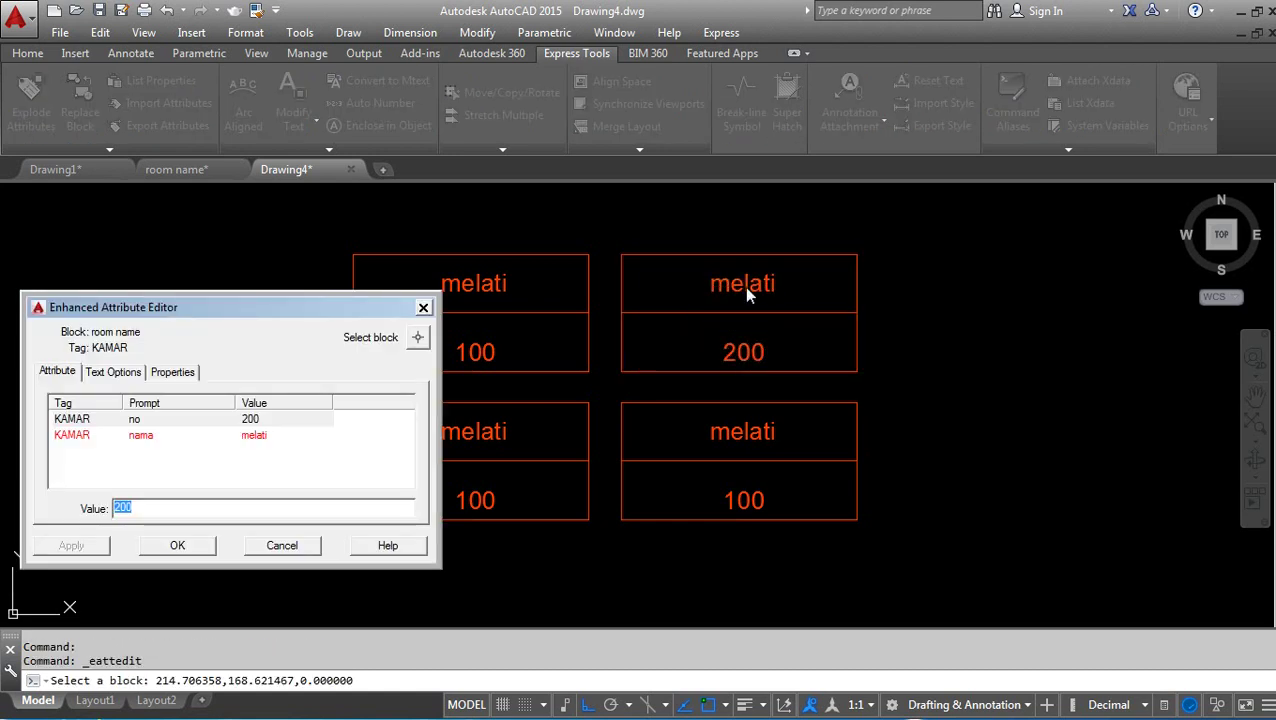
left_click(150, 436)
left_click_drag(155, 512, 105, 512)
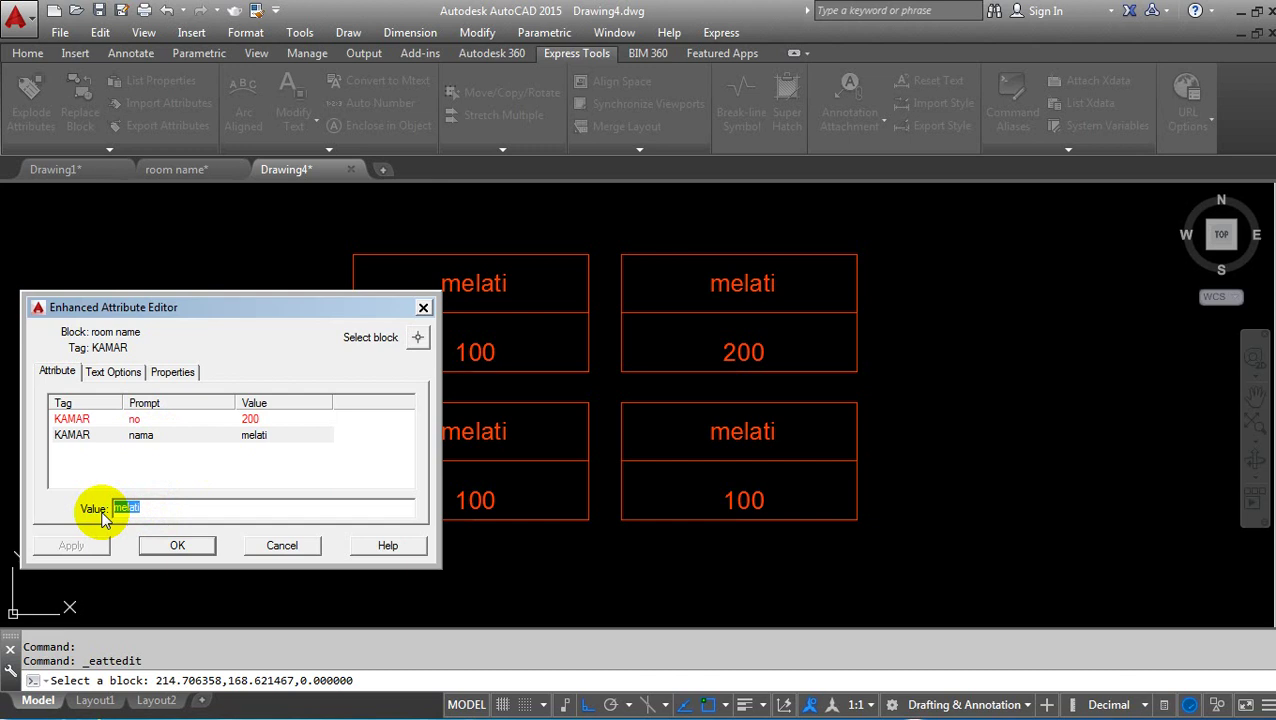
type("mwar")
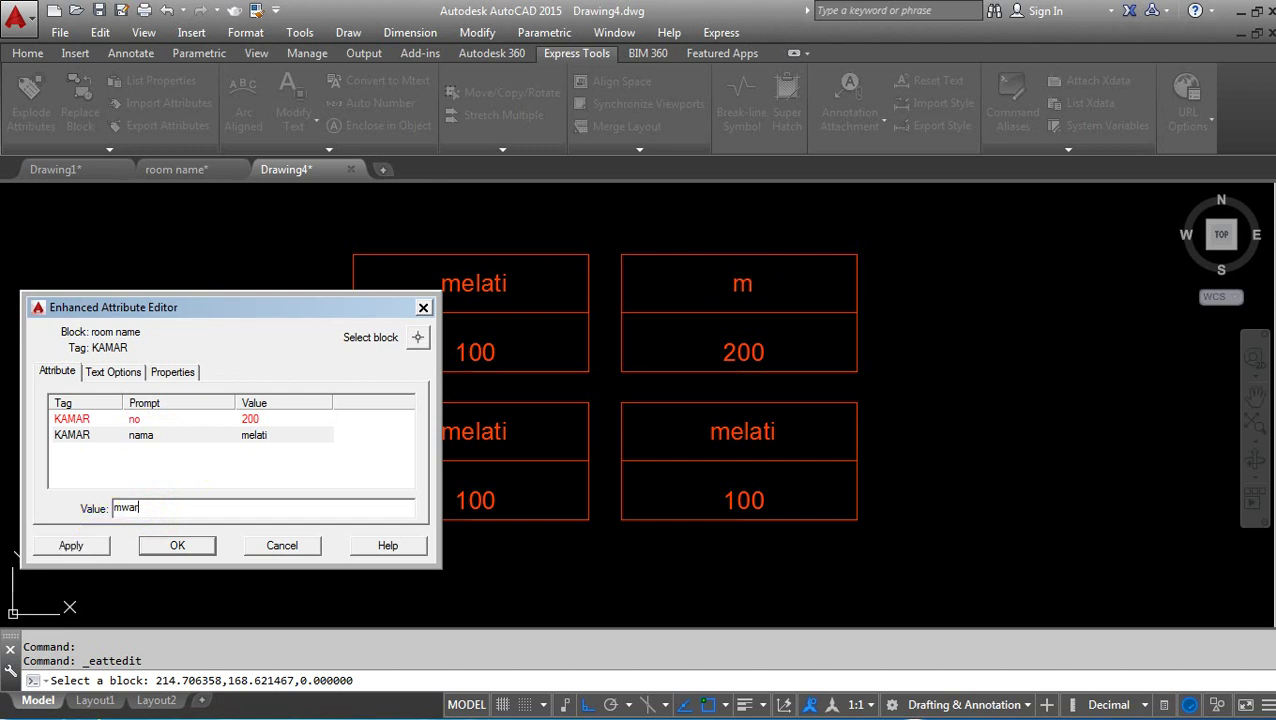
left_click(123, 507)
type("a")
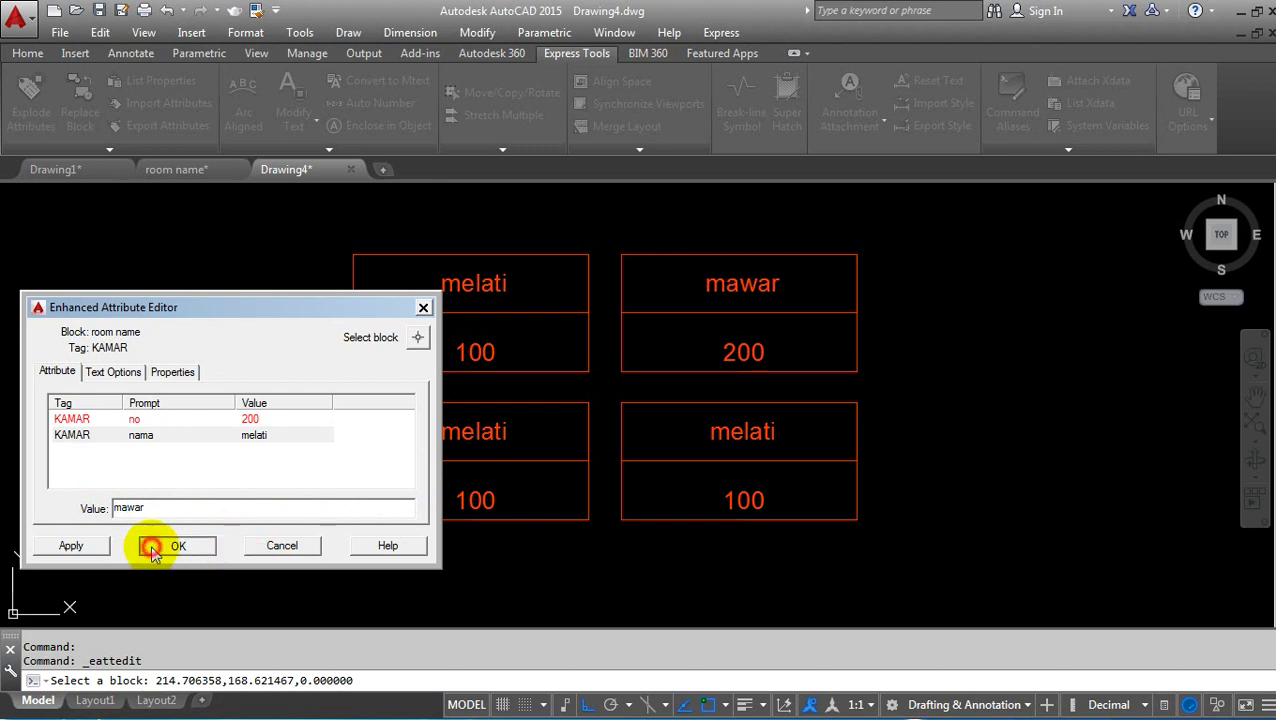
left_click(153, 549)
mouse_move(490, 436)
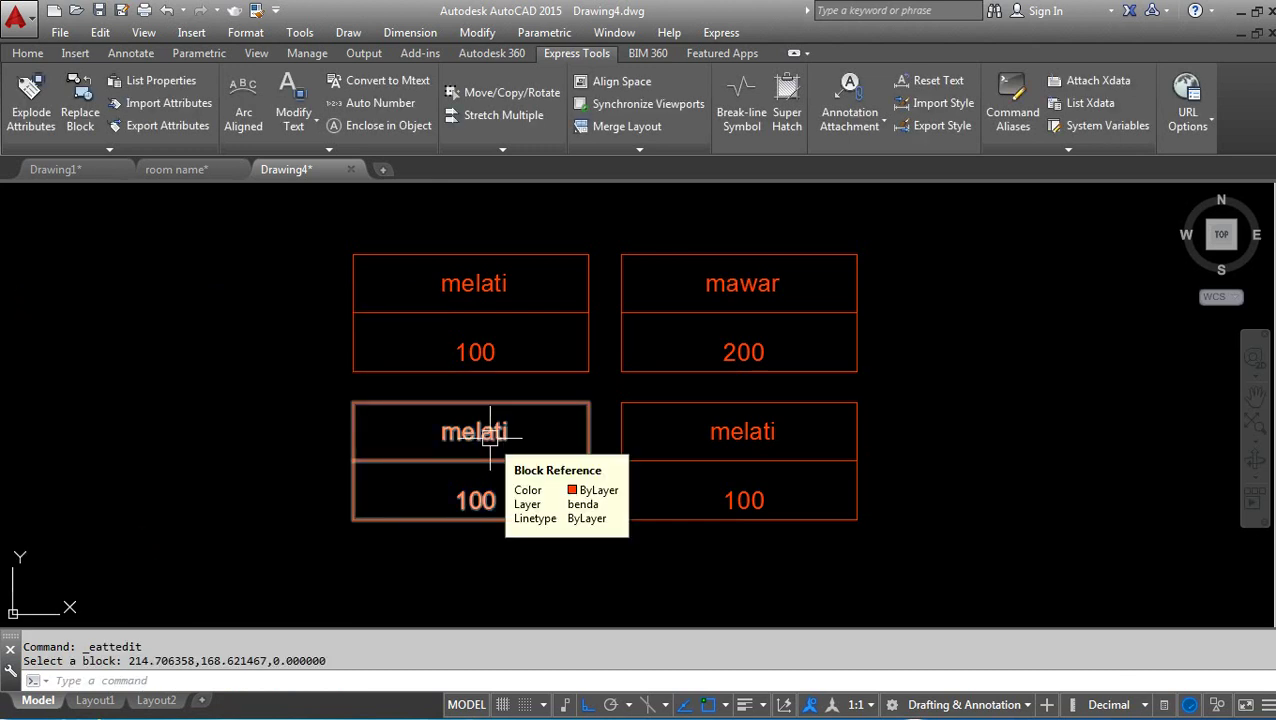
Rename the lower-left block from melati to kenanga
double_click(490, 438)
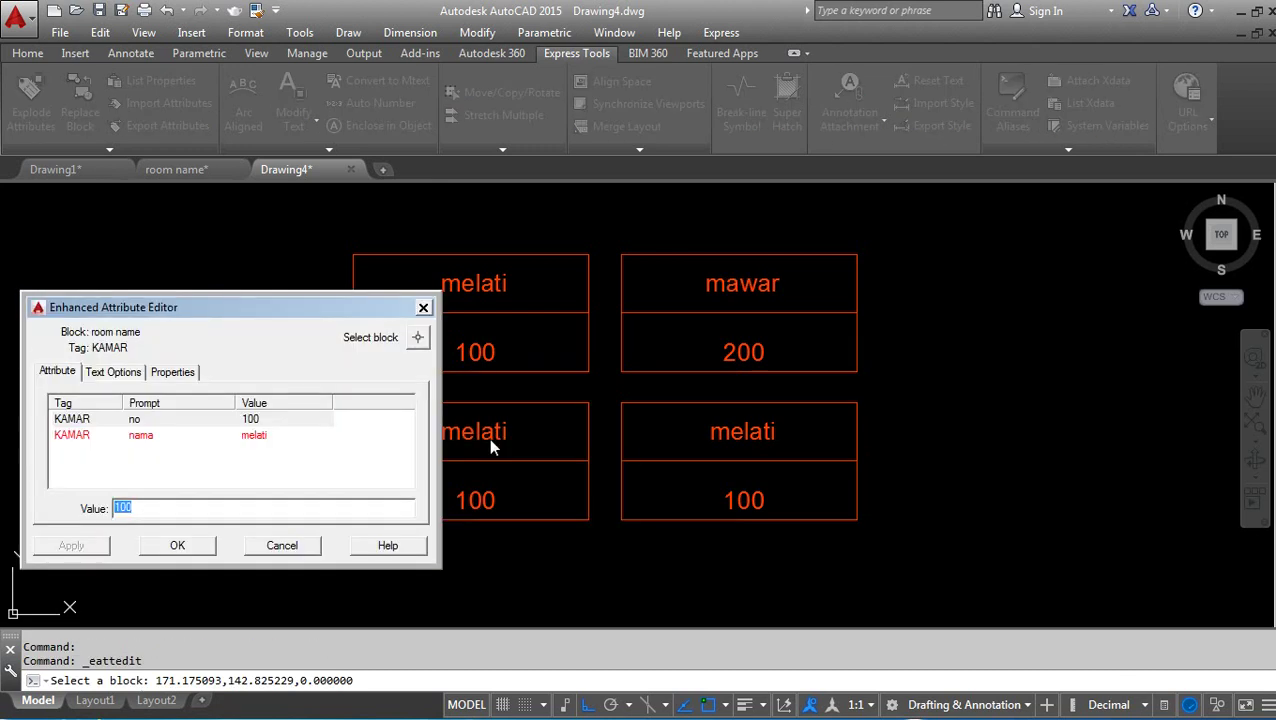
left_click(127, 437)
left_click(128, 510)
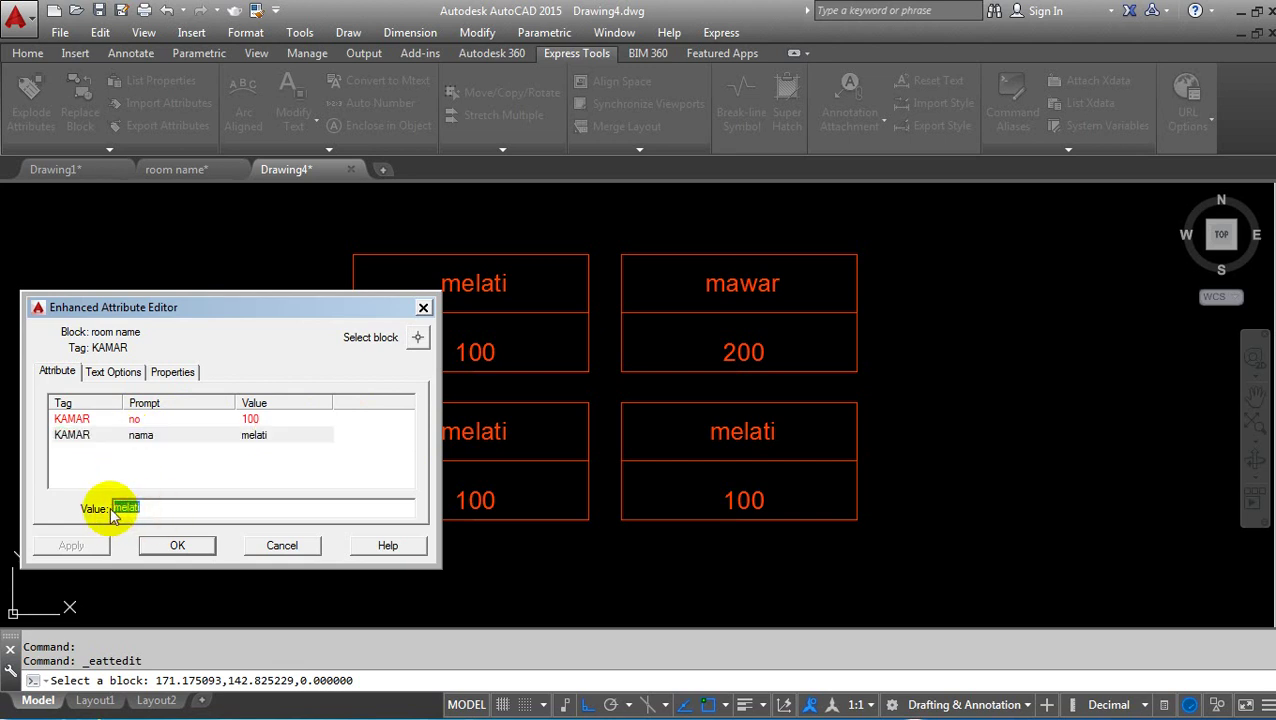
type("kenanga")
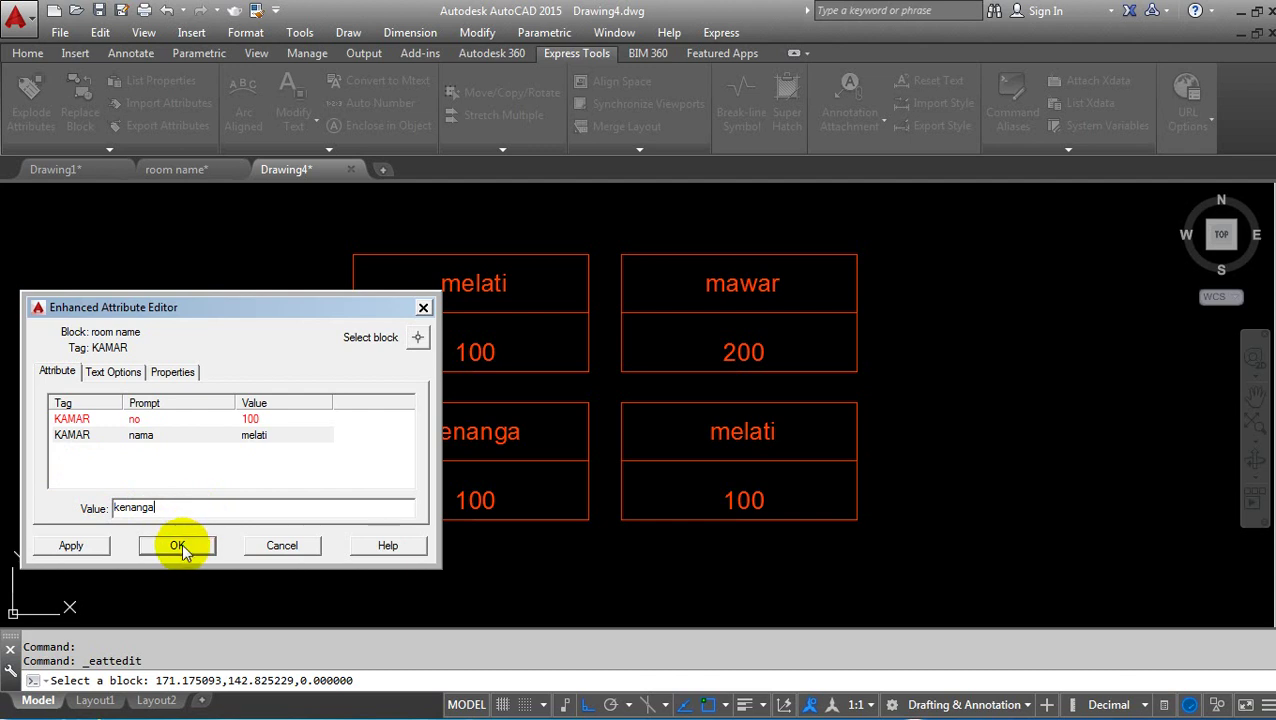
left_click(181, 545)
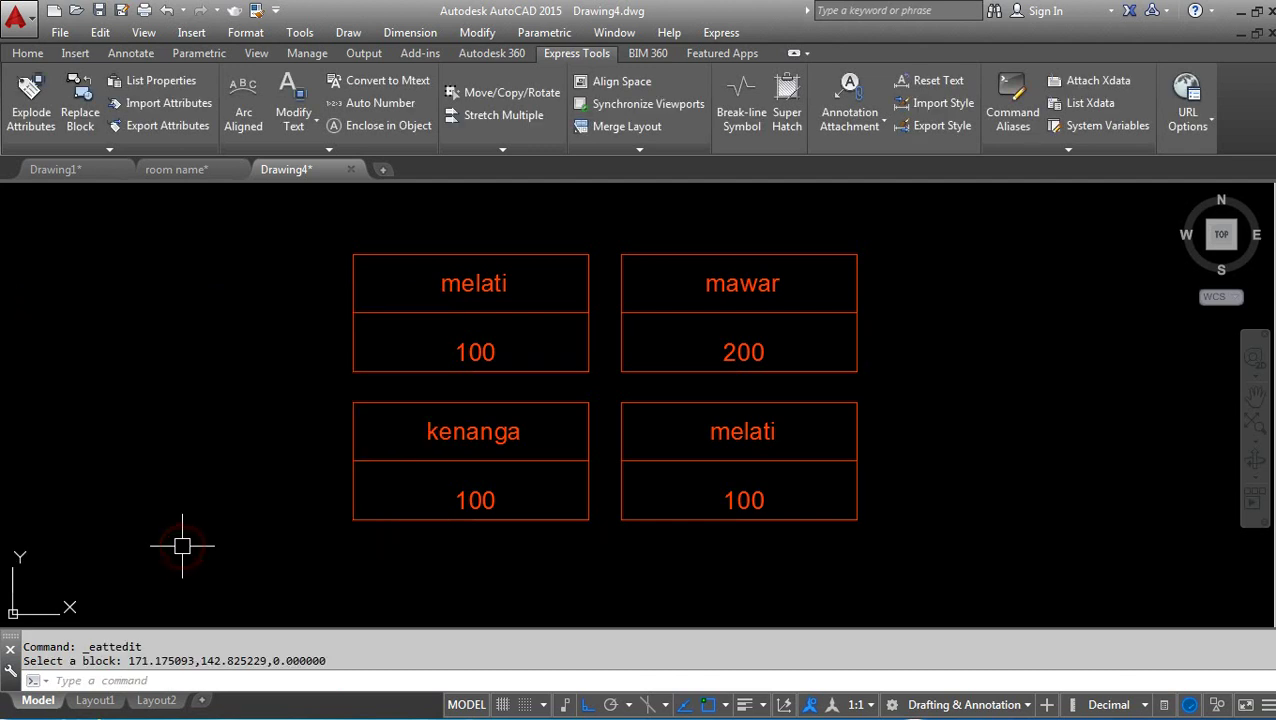
Set the kenanga block's number attribute to 300
double_click(472, 502)
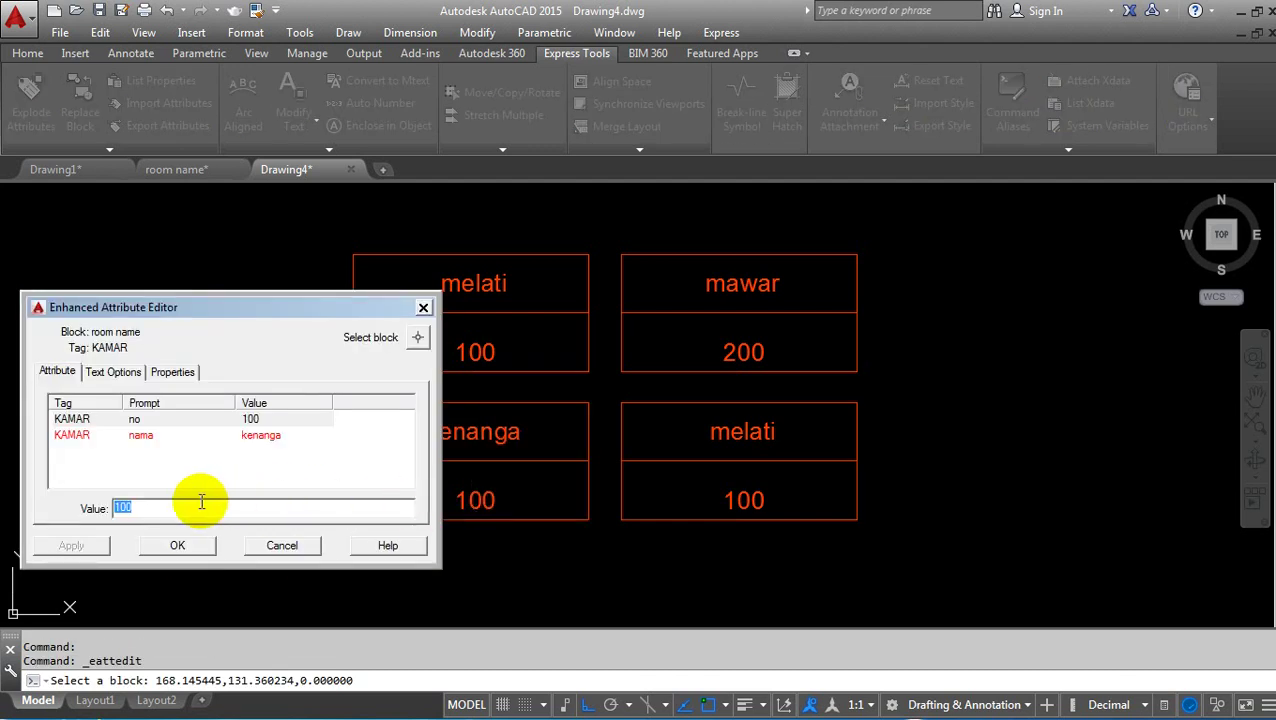
type("3")
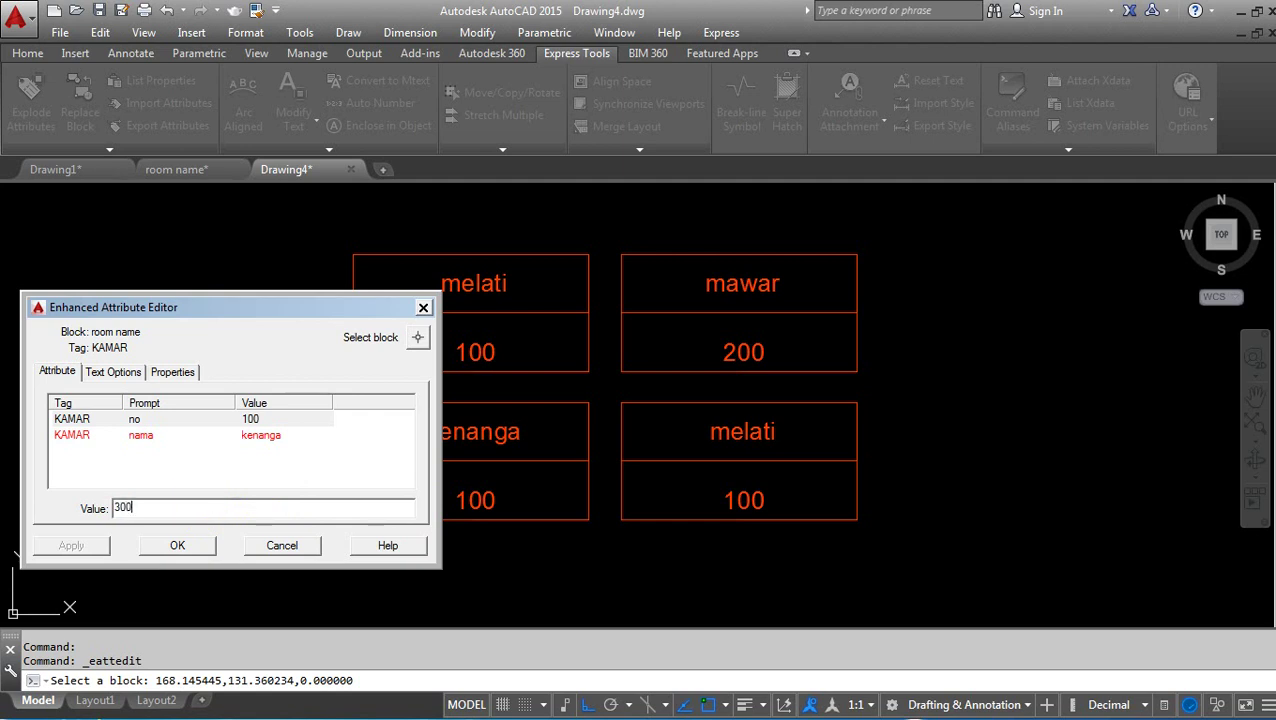
key("Return")
left_click(182, 543)
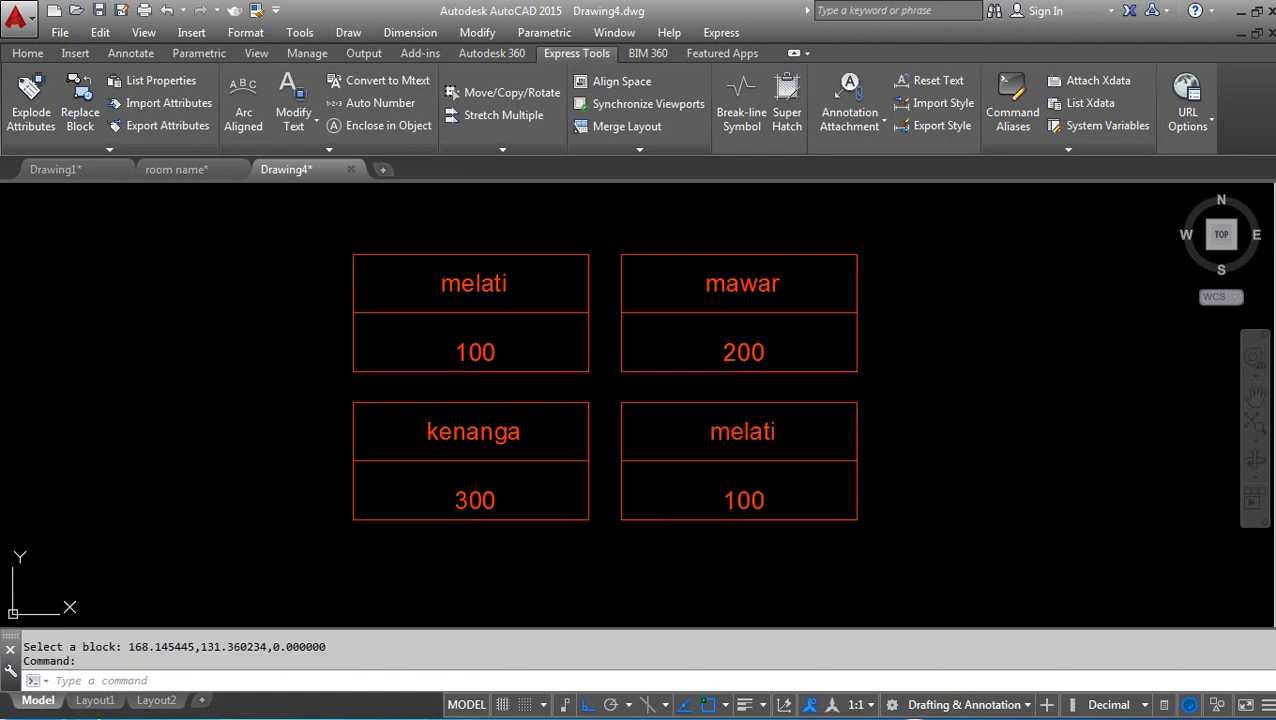
Rename the lower-right block from melati to kamboja and change its number from 100 to 400
double_click(738, 432)
left_click(140, 440)
double_click(130, 507)
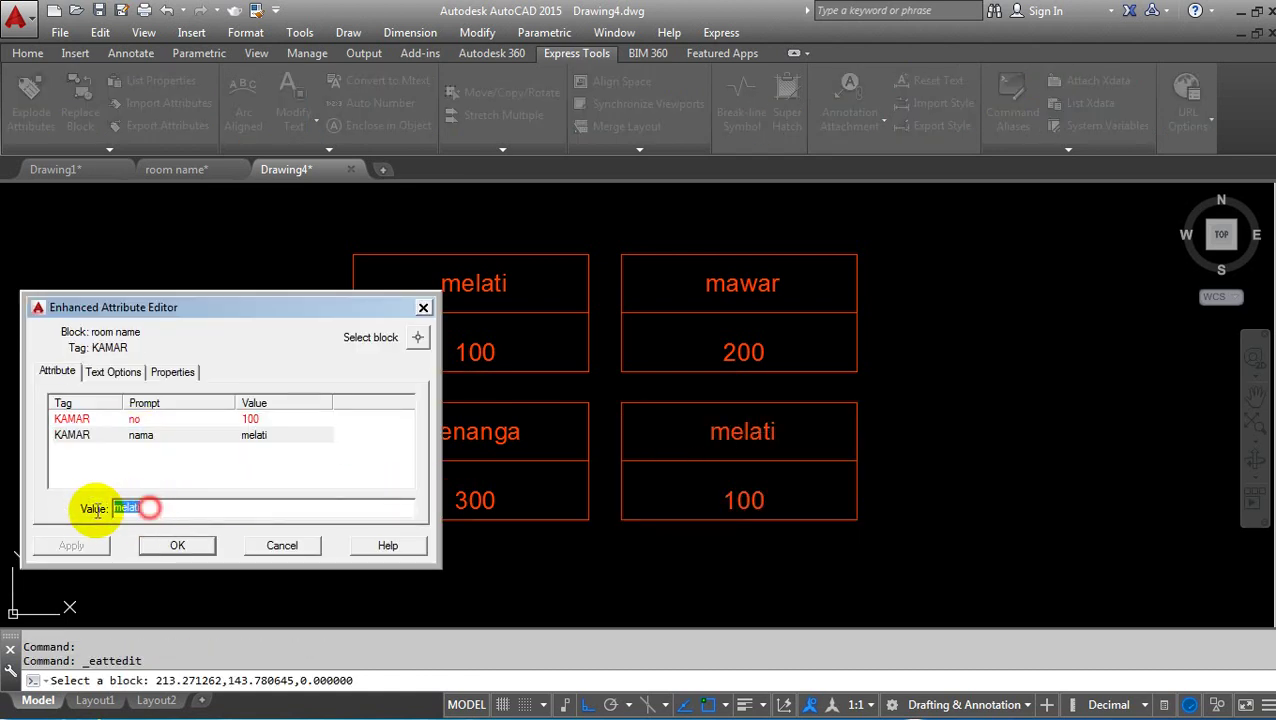
type("kamb")
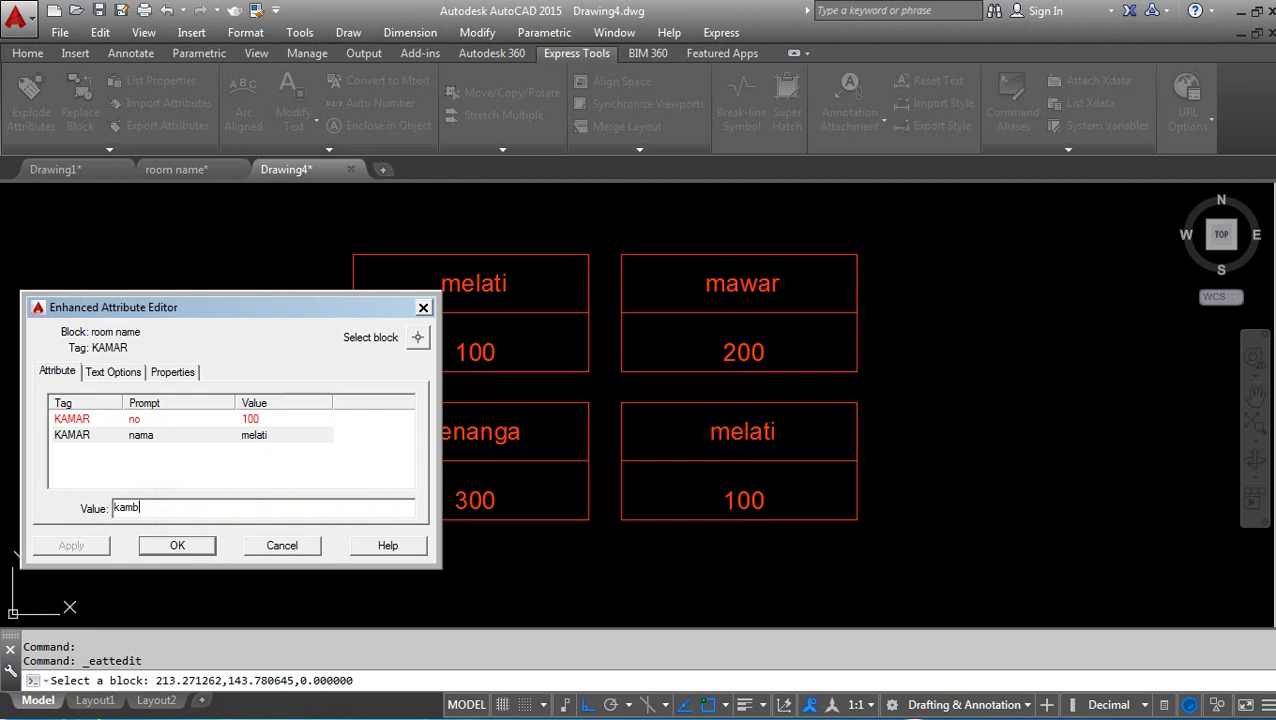
type("oja")
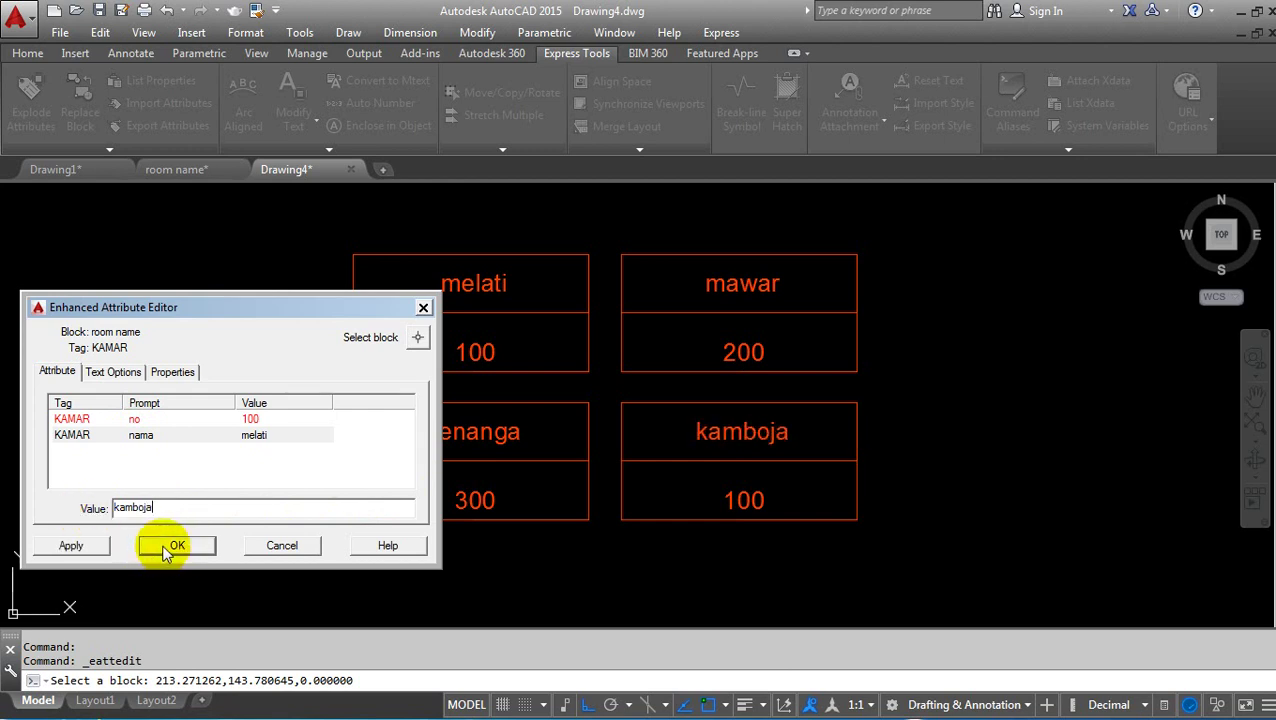
left_click(138, 420)
left_click_drag(141, 507, 88, 516)
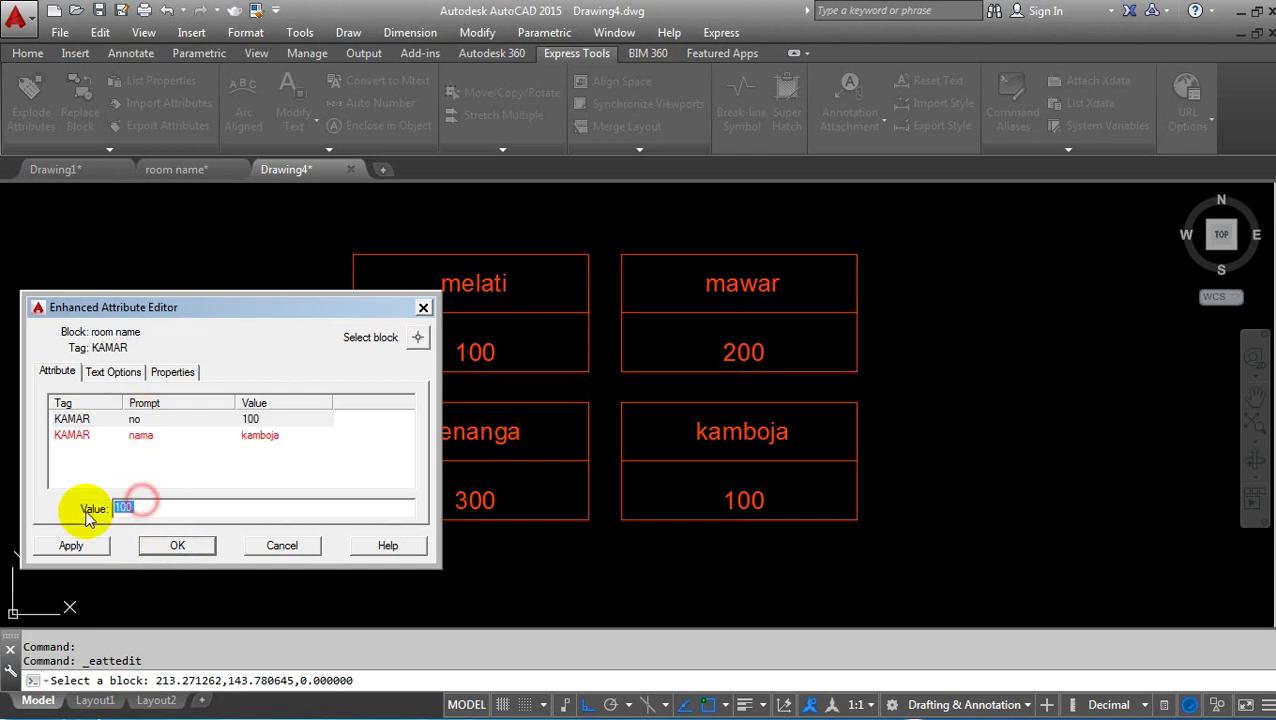
type("400")
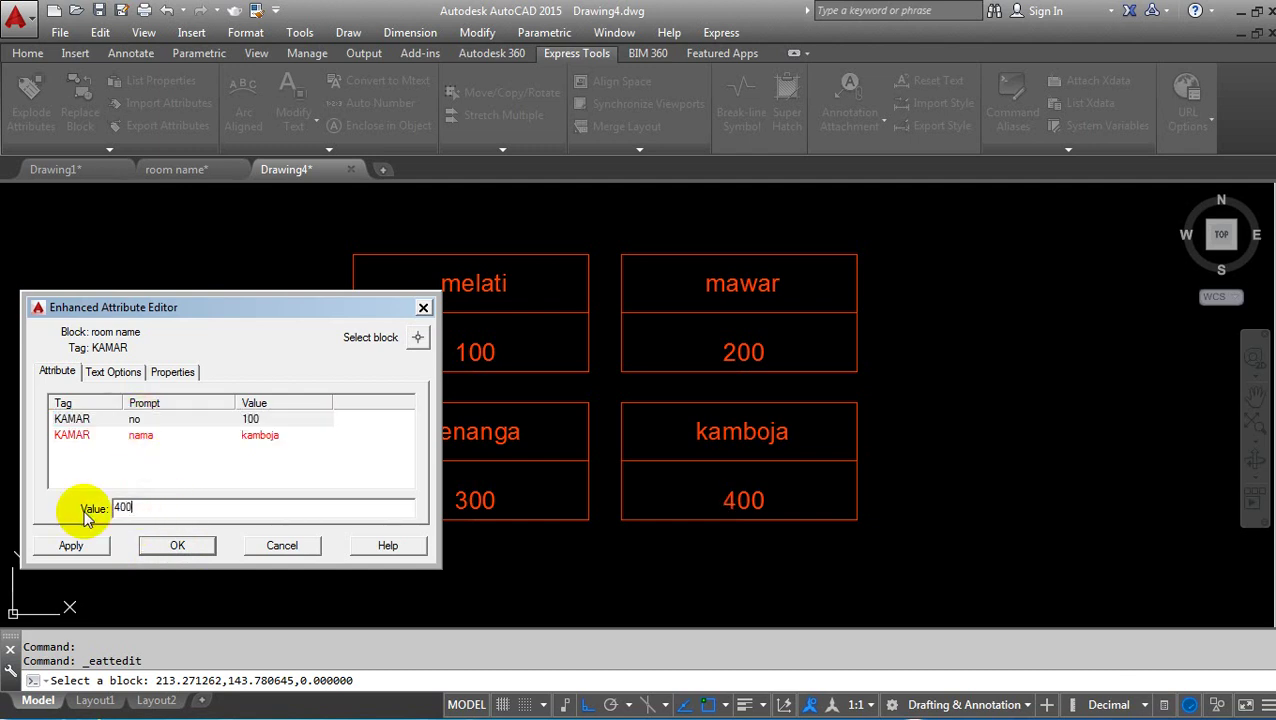
left_click(177, 545)
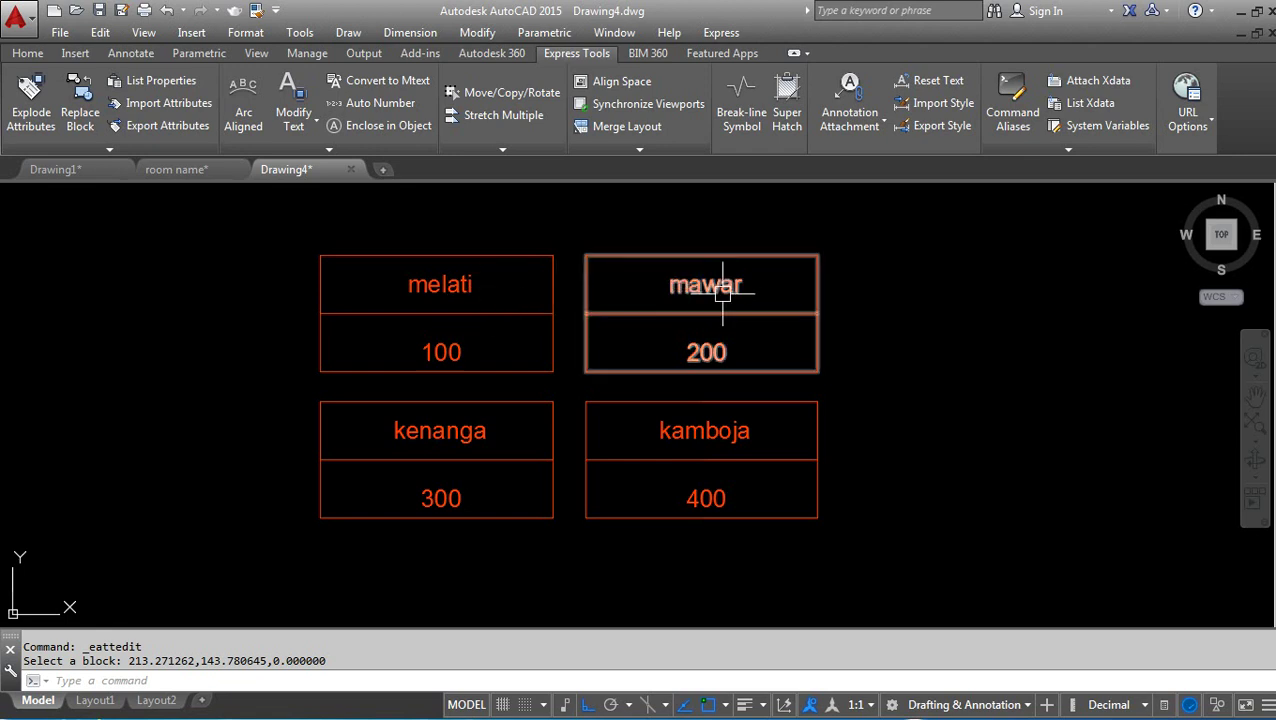
right_click(430, 262)
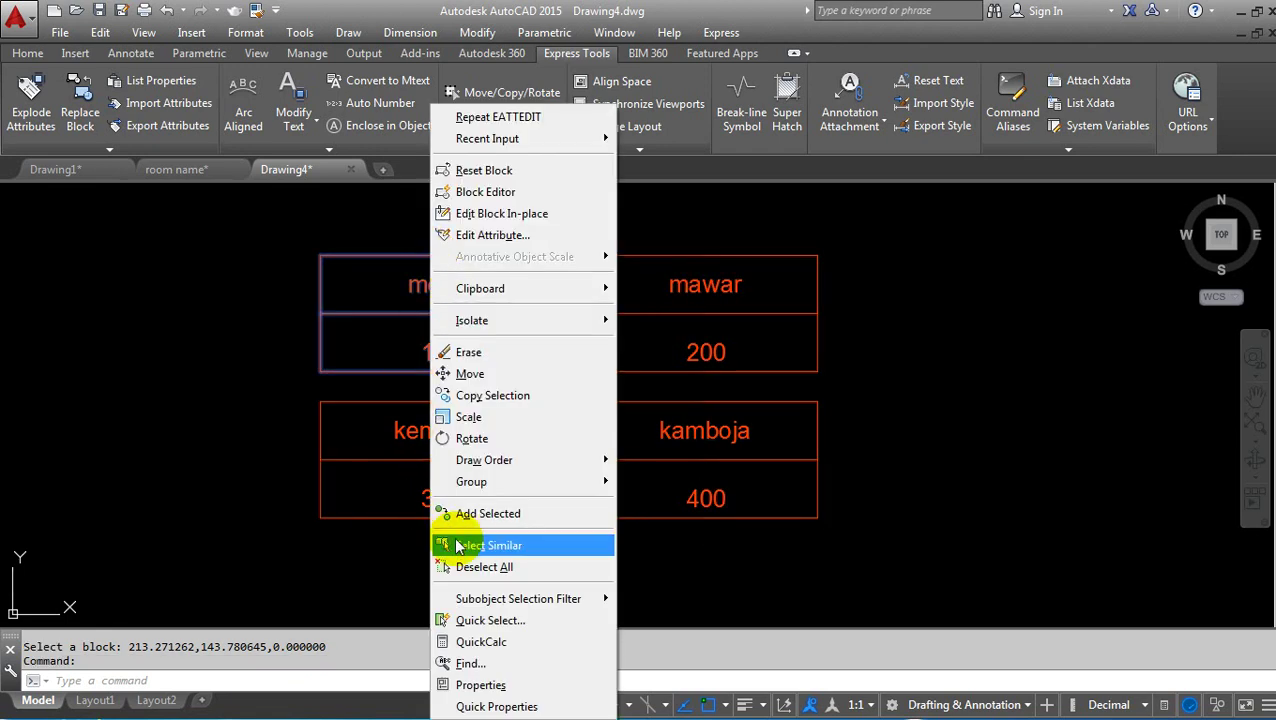
Select all four room blocks with Select Similar and launch Express Tools Export Attributes
left_click(480, 545)
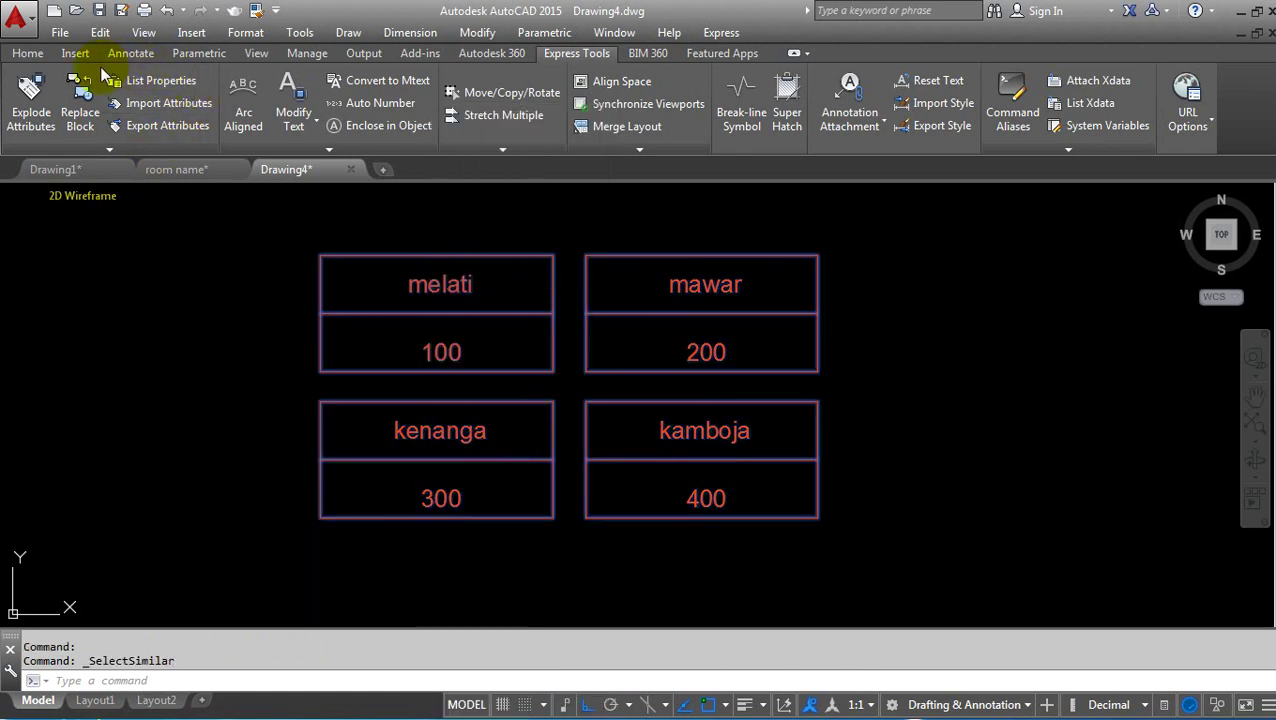
left_click(28, 56)
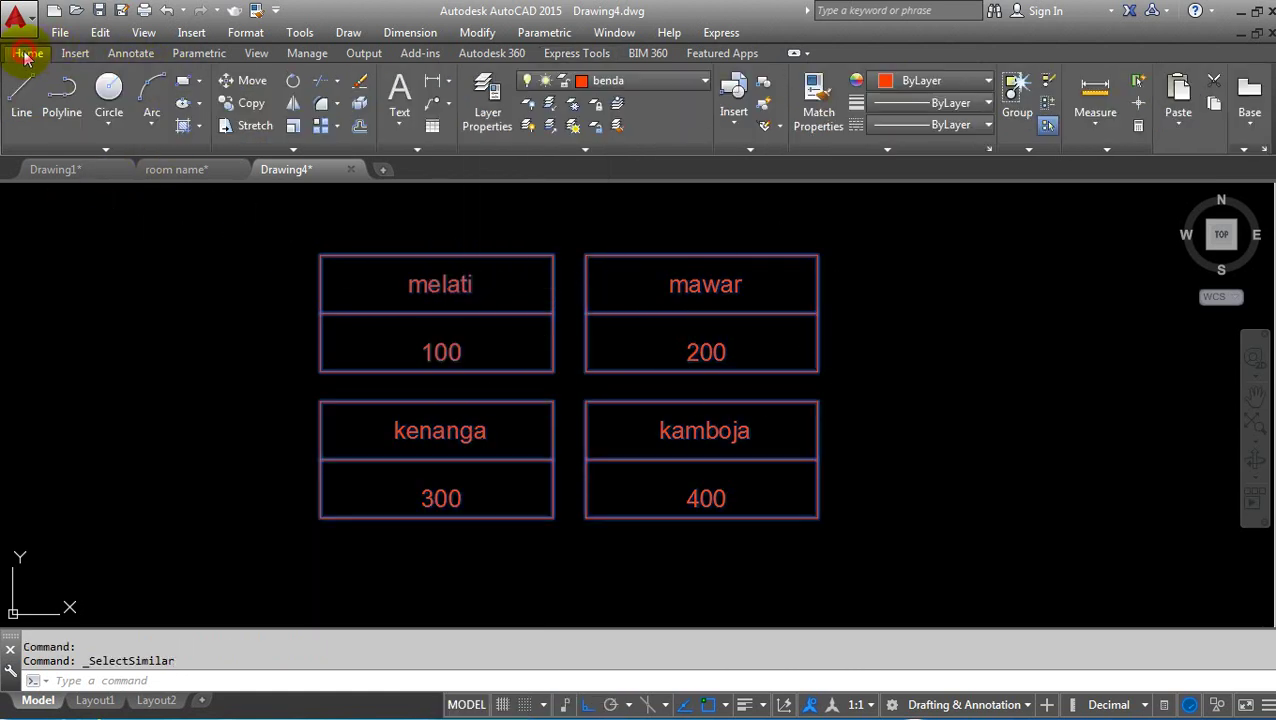
left_click(603, 56)
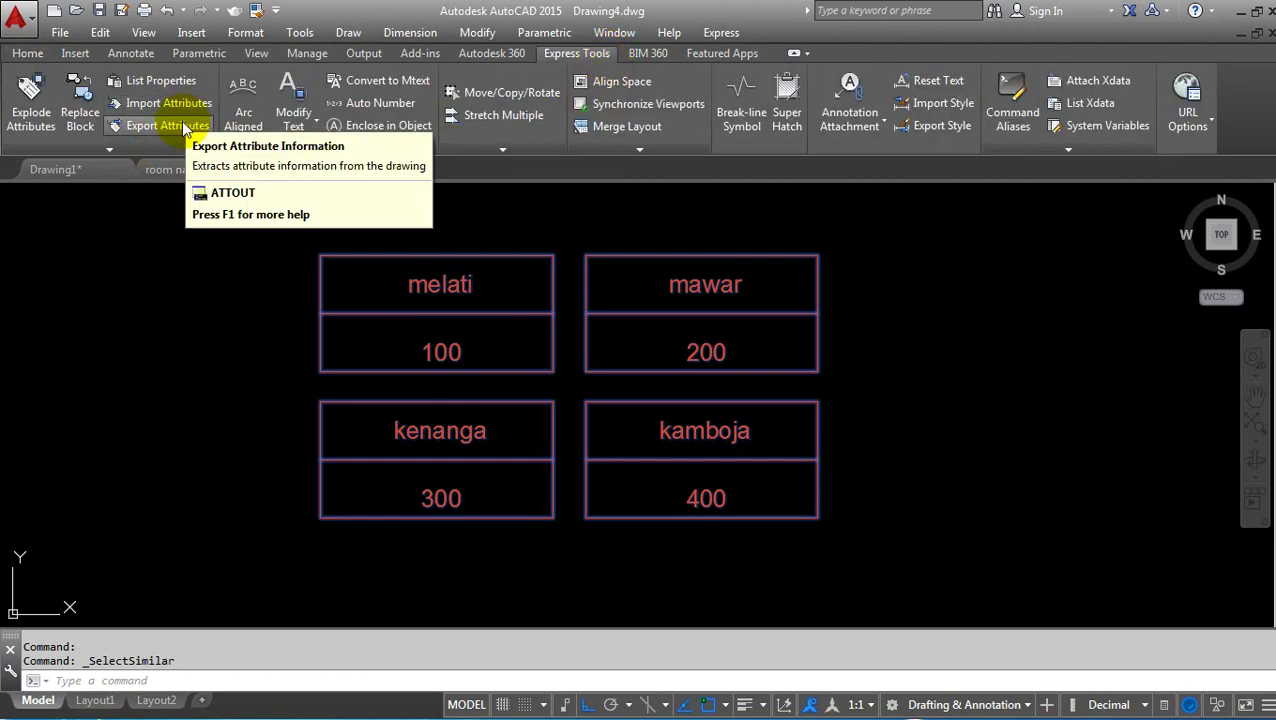
left_click(185, 128)
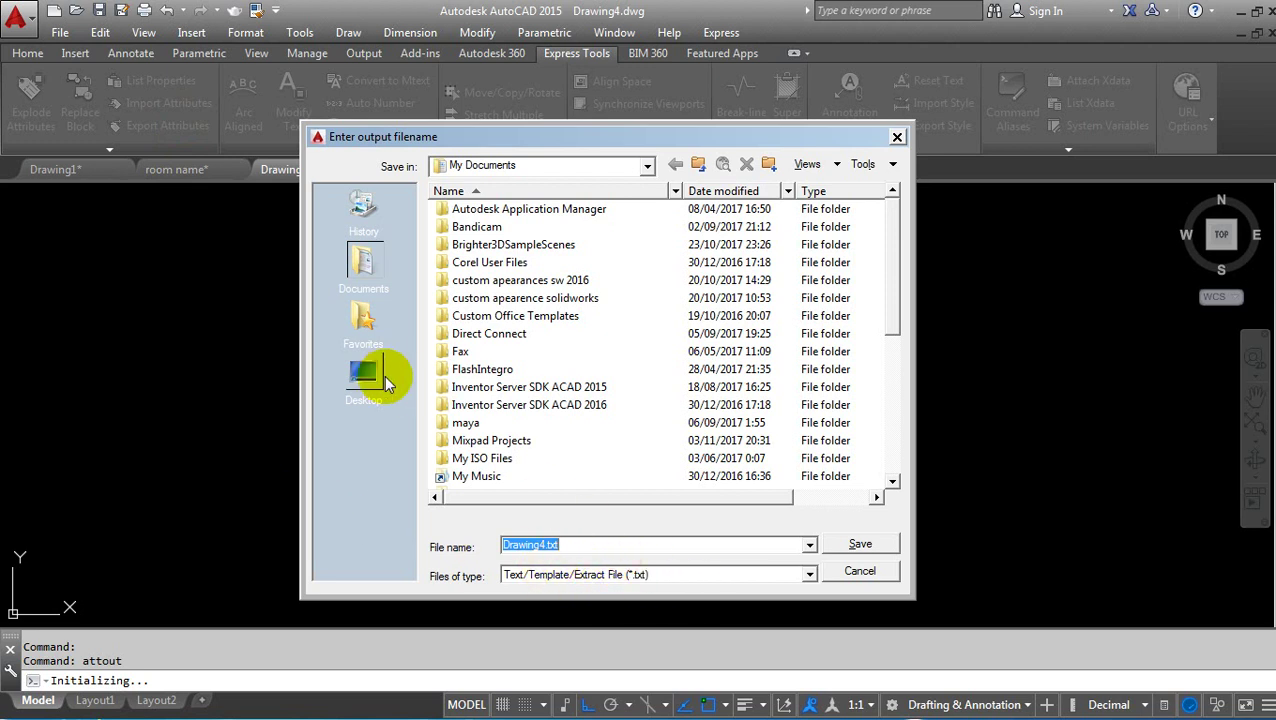
Save the attribute export as room name export.txt in the Desktop's tes data link folder
left_click(386, 378)
left_click(494, 317)
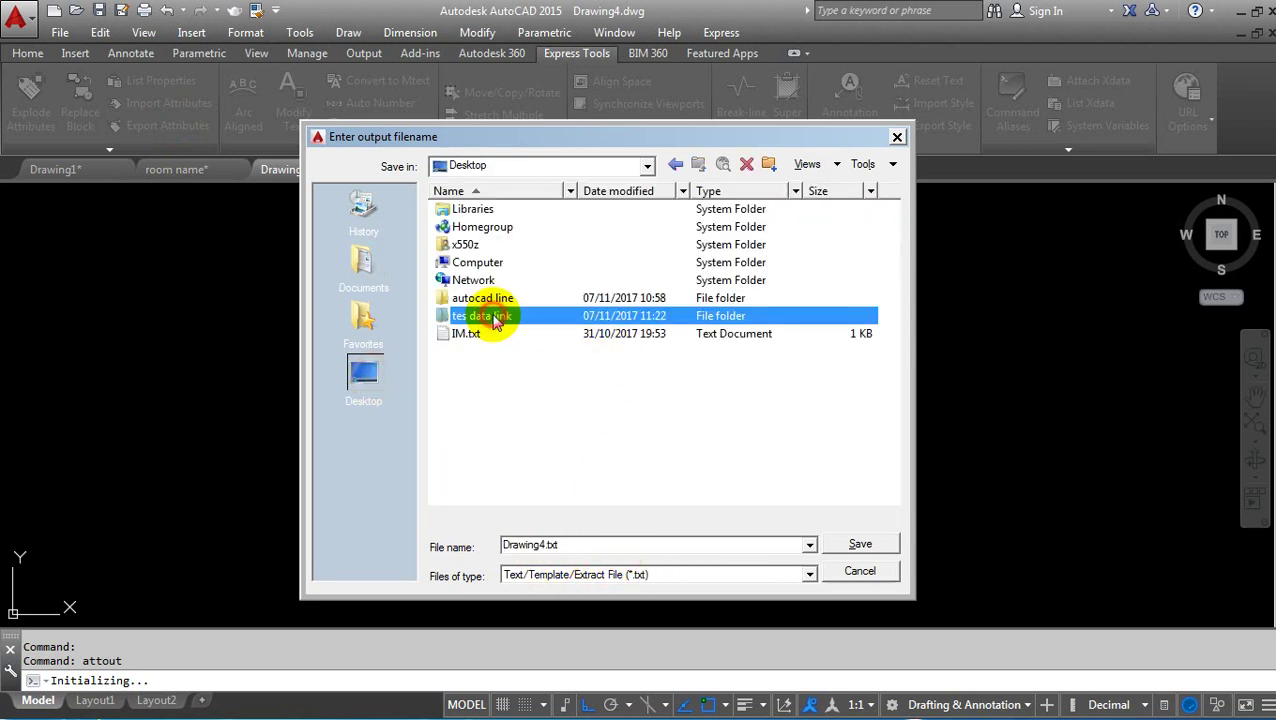
double_click(492, 316)
double_click(585, 542)
type("room name export")
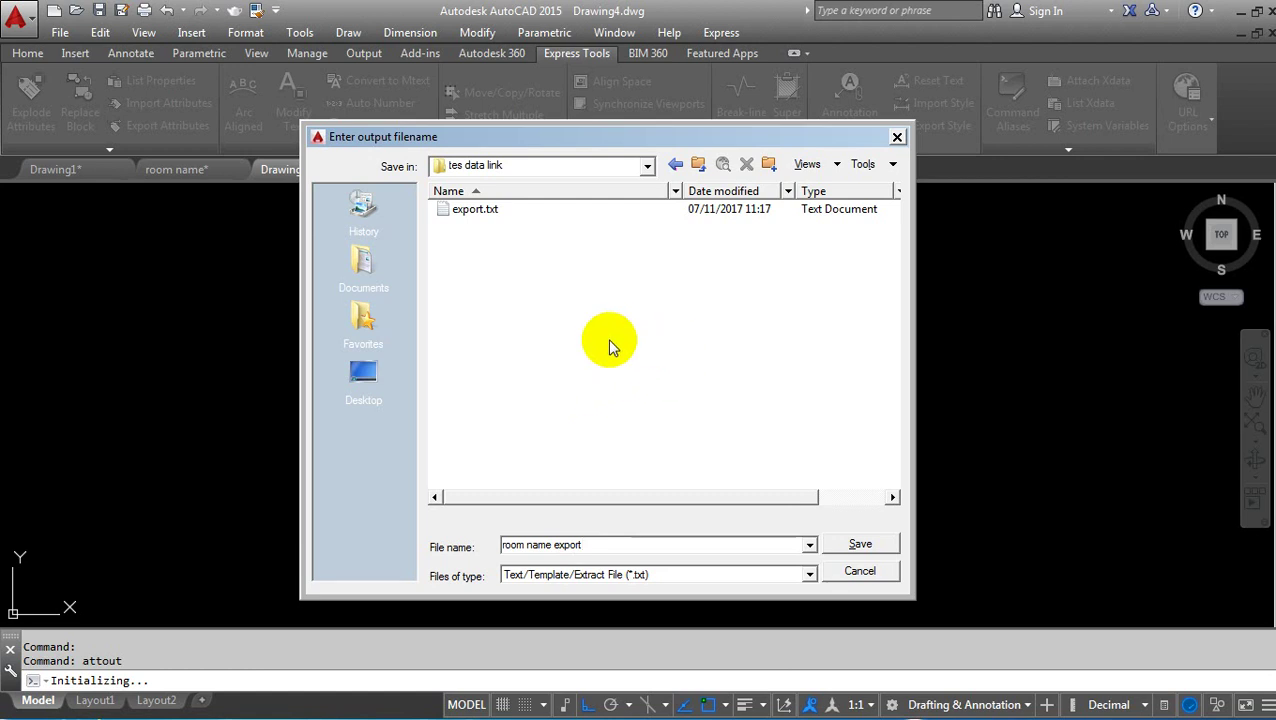
left_click(855, 545)
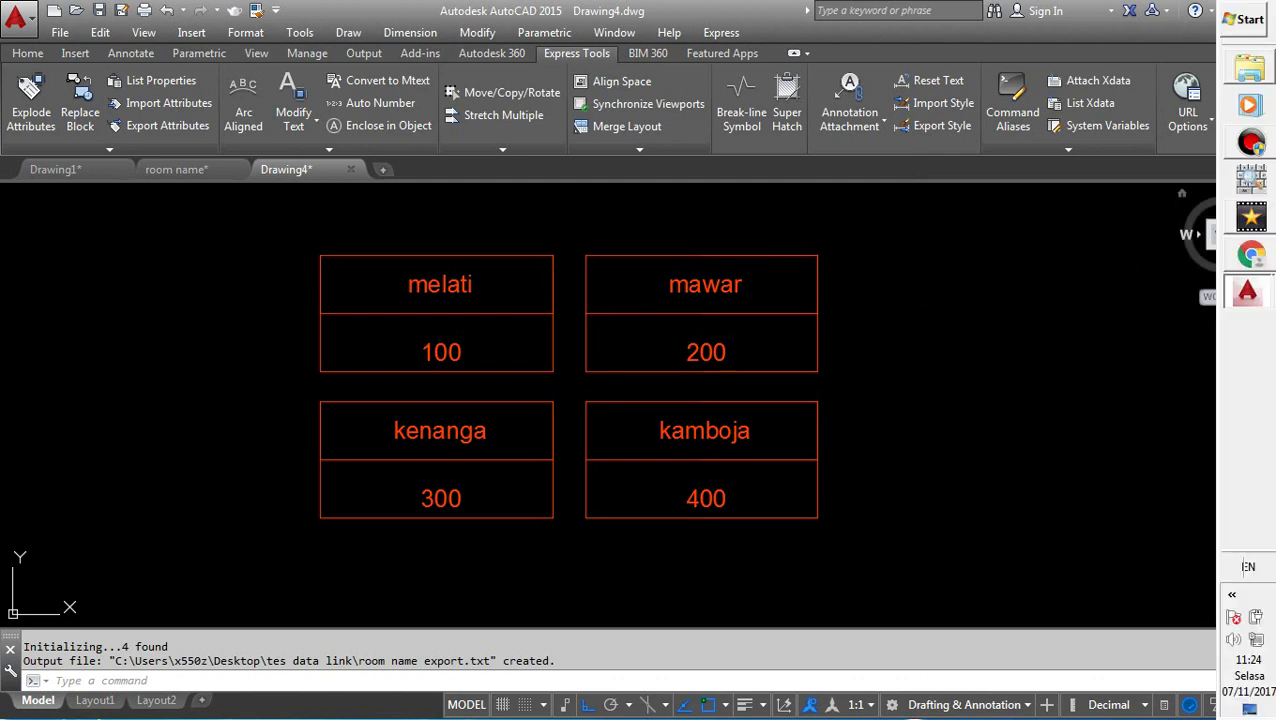
Start Excel 2013 with a maximized blank workbook and select cell F8
left_click(1243, 19)
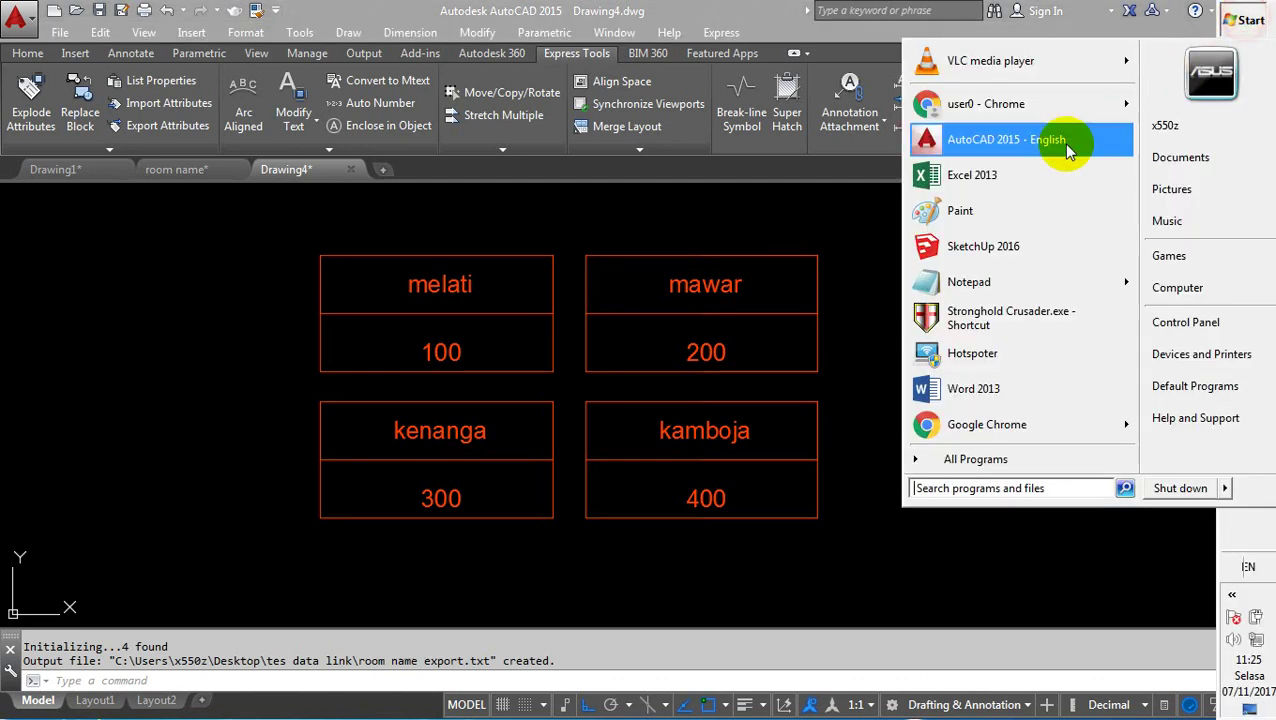
left_click(1007, 176)
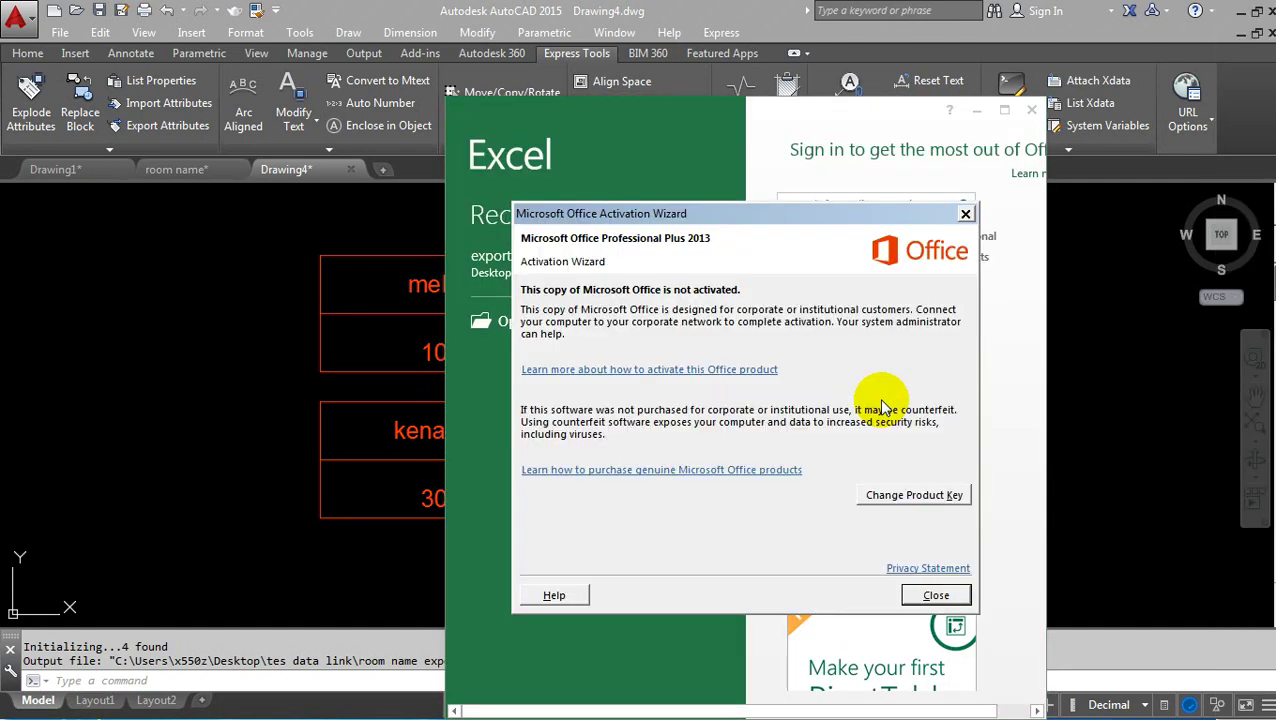
left_click(937, 596)
left_click(906, 455)
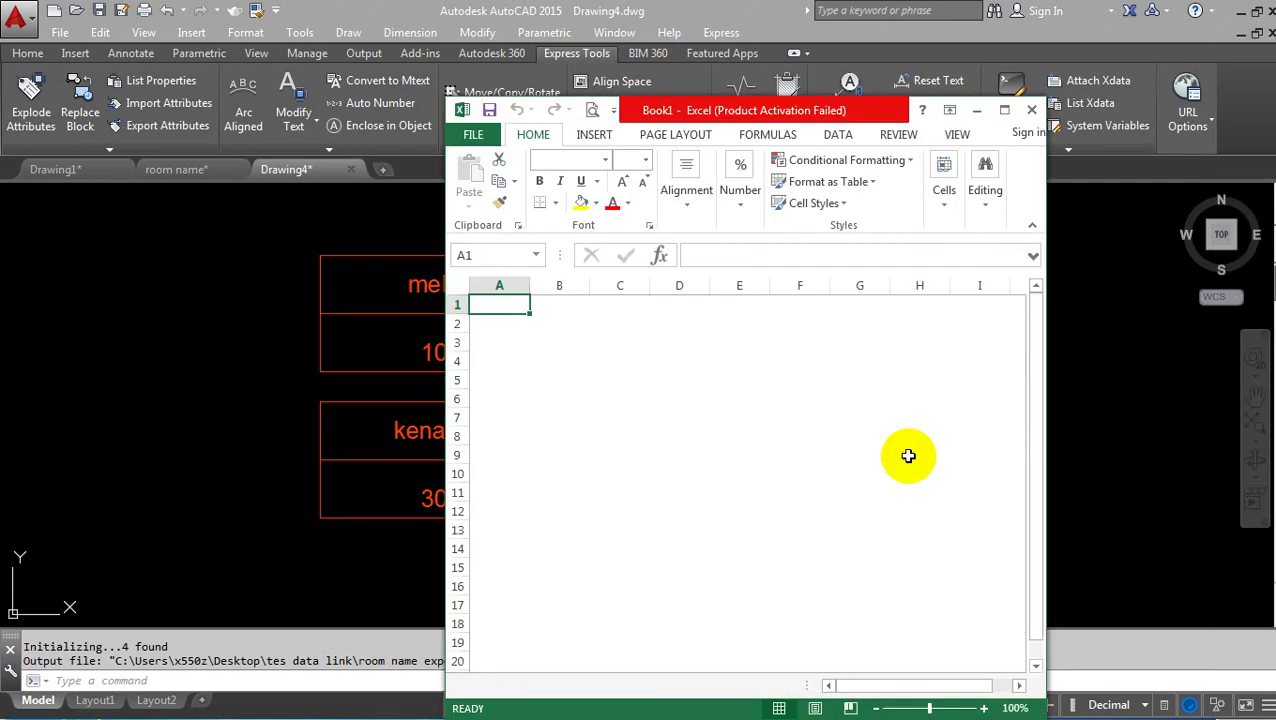
left_click(1004, 110)
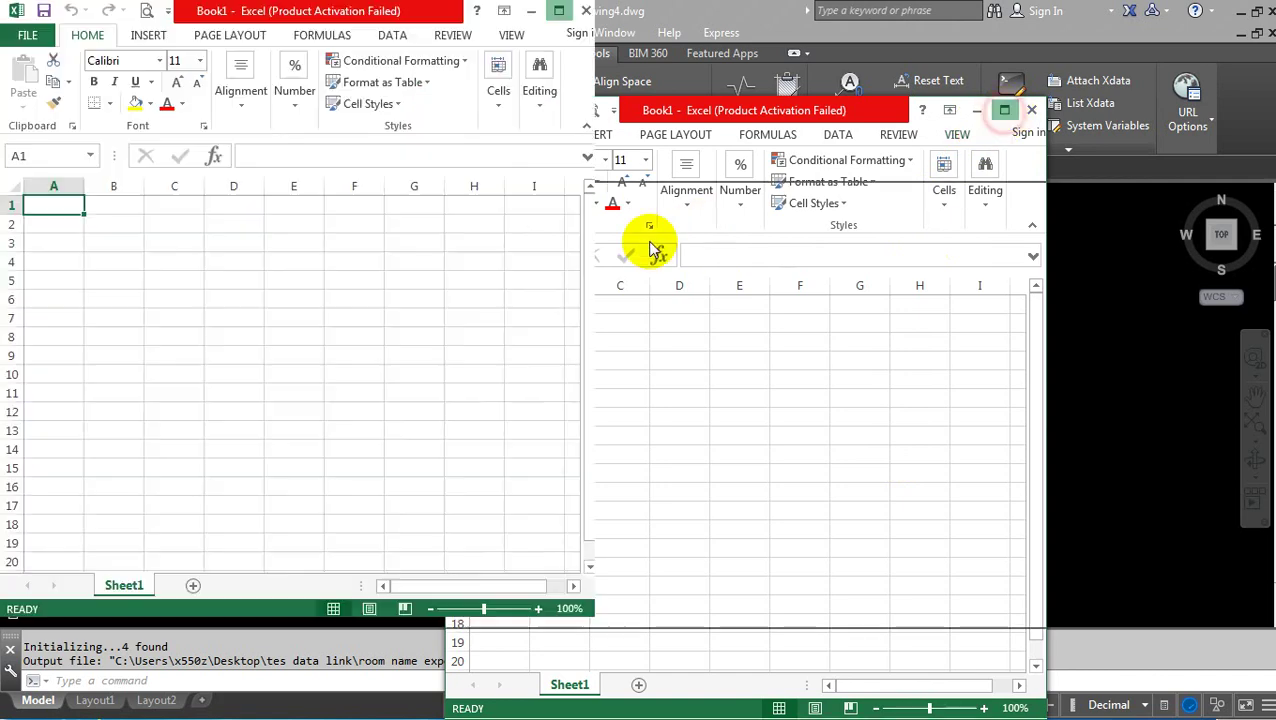
left_click(368, 330)
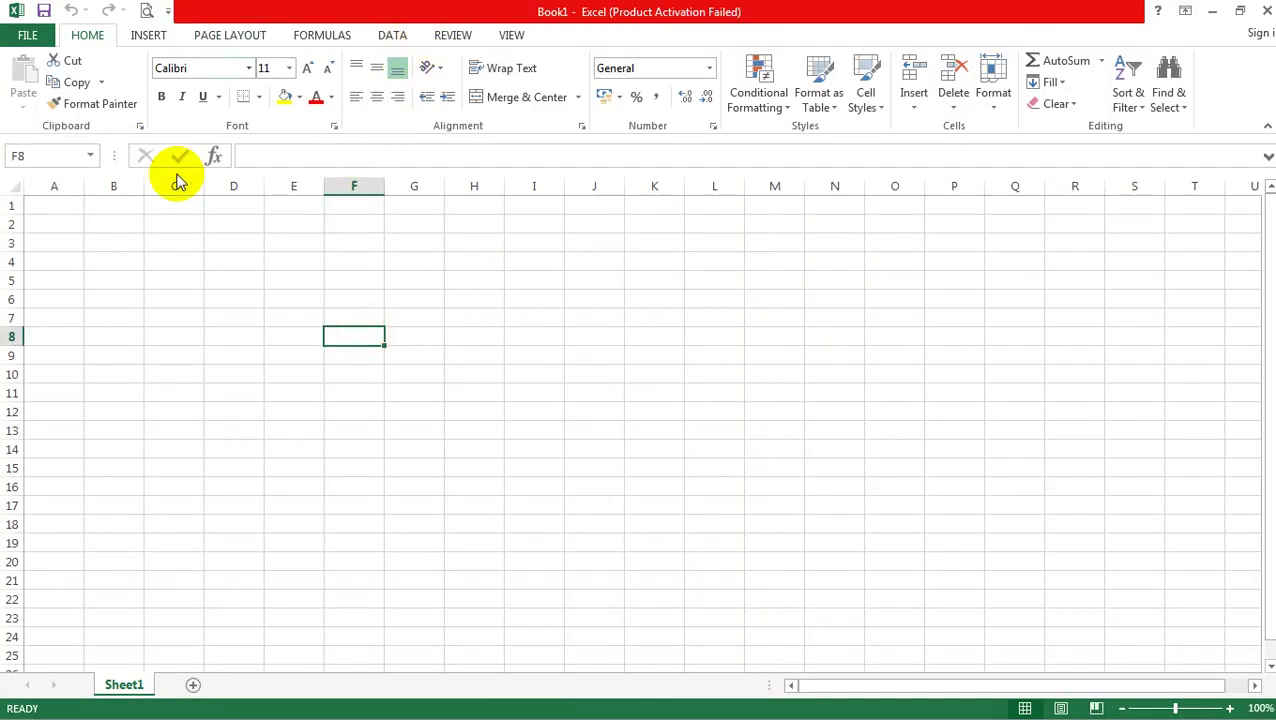
Import room name export.txt from tes data link via Data > From Text into F8
left_click(392, 35)
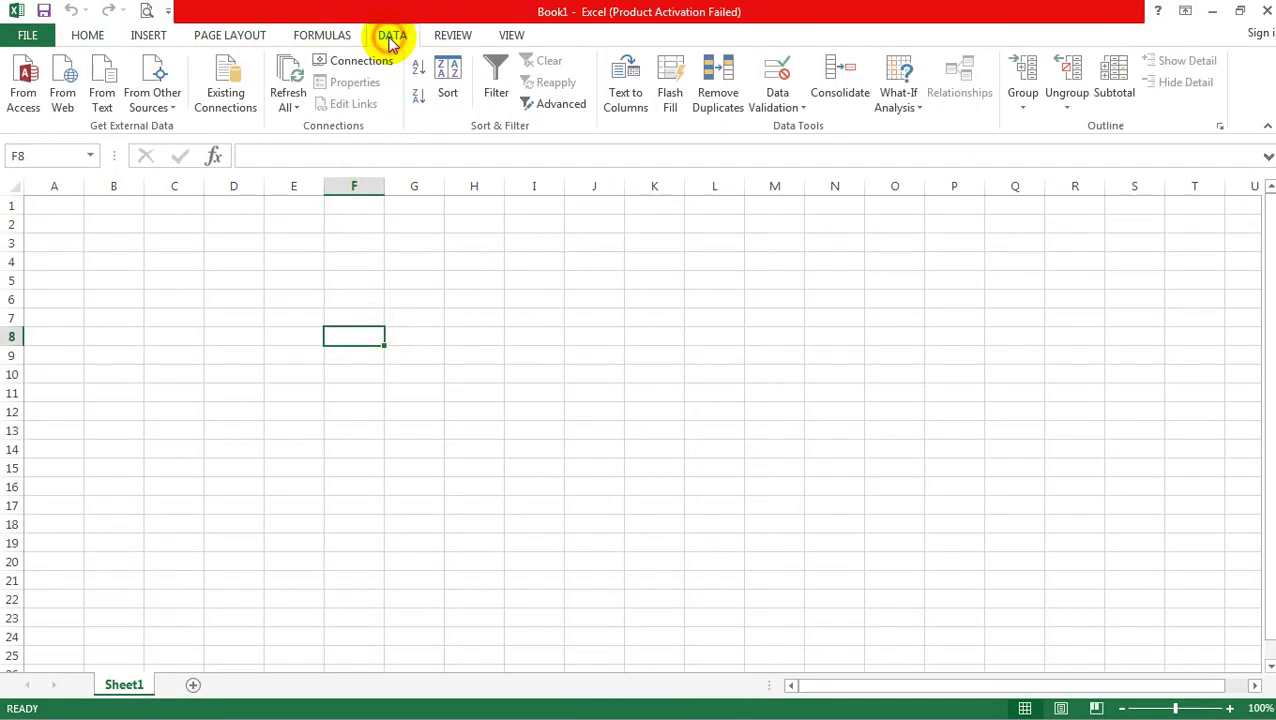
left_click(104, 100)
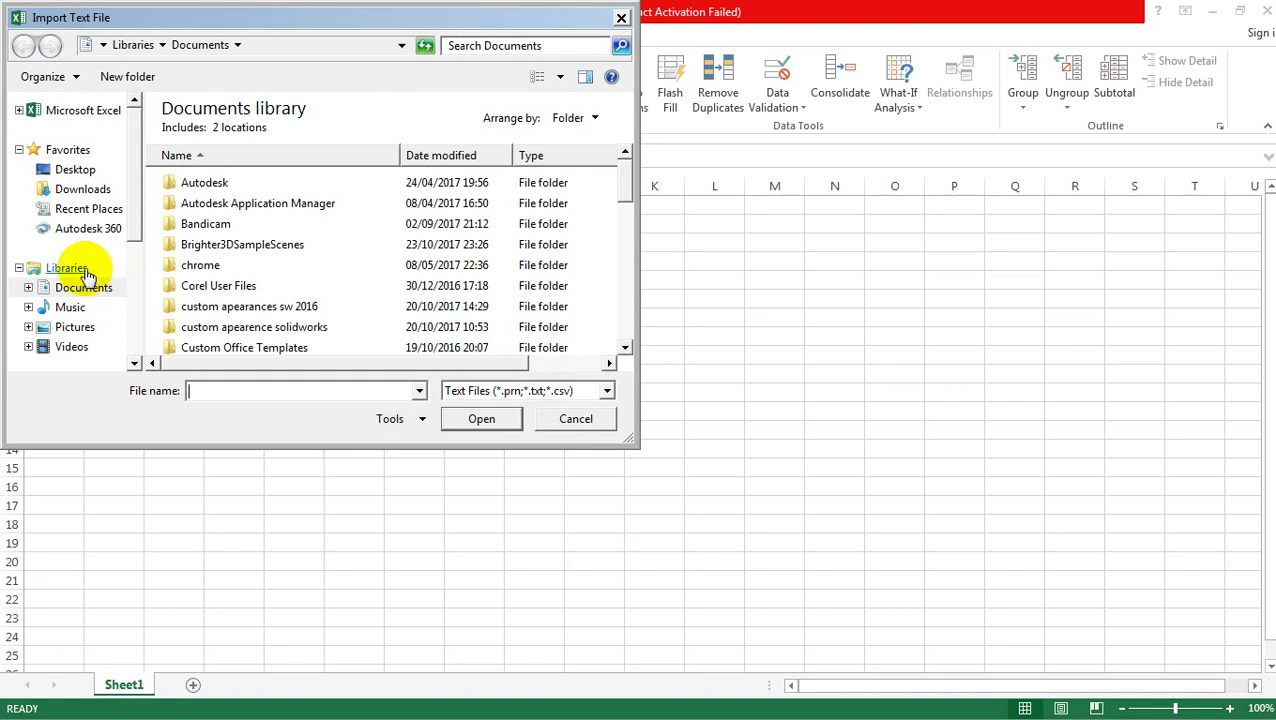
left_click(75, 169)
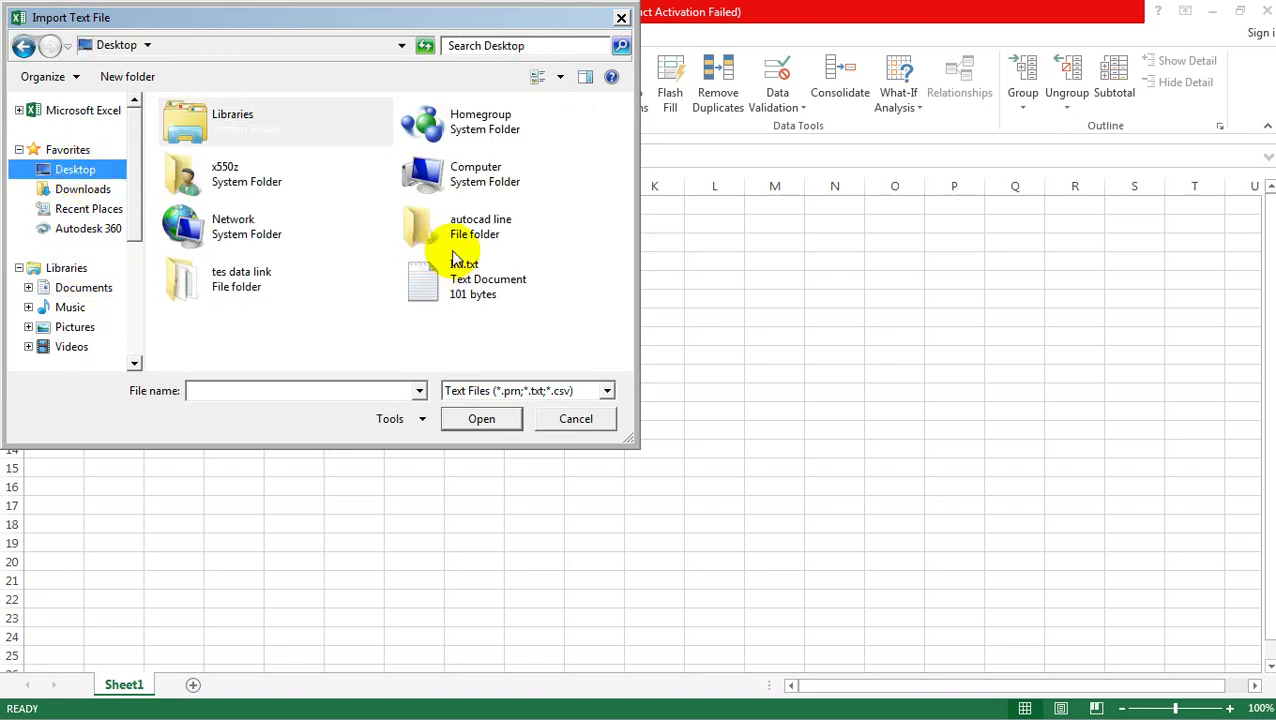
double_click(210, 278)
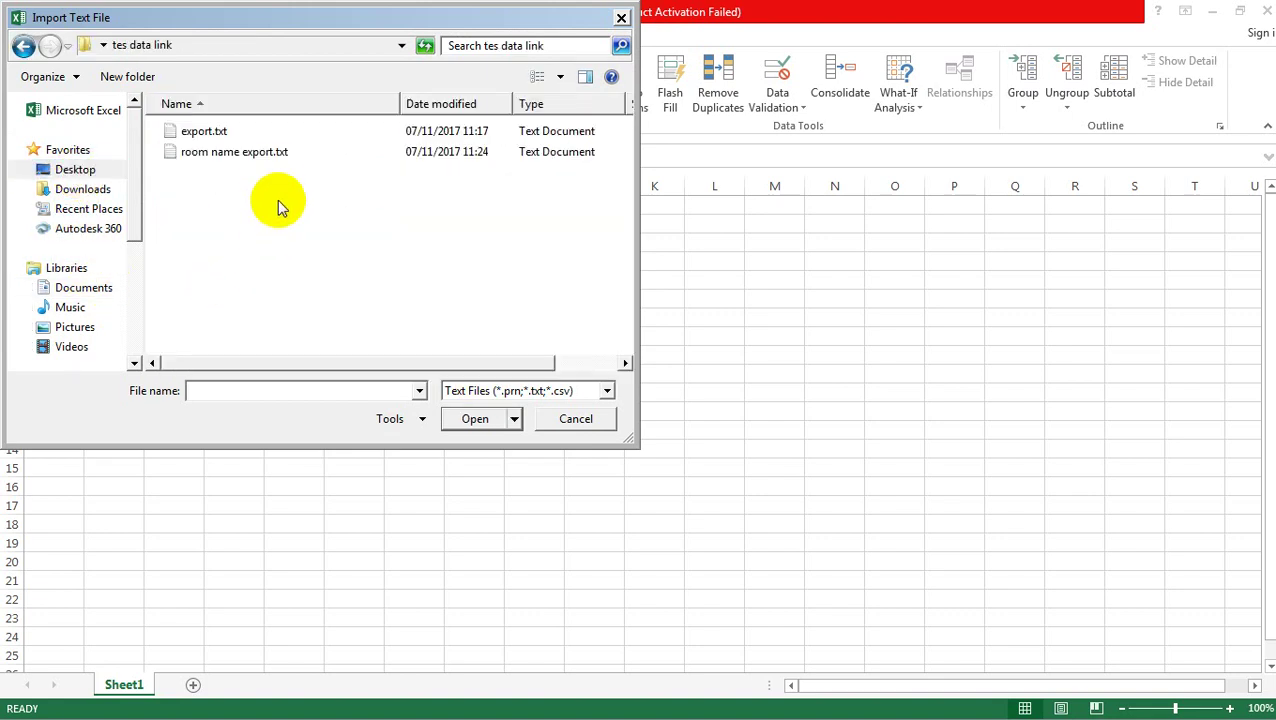
left_click(268, 161)
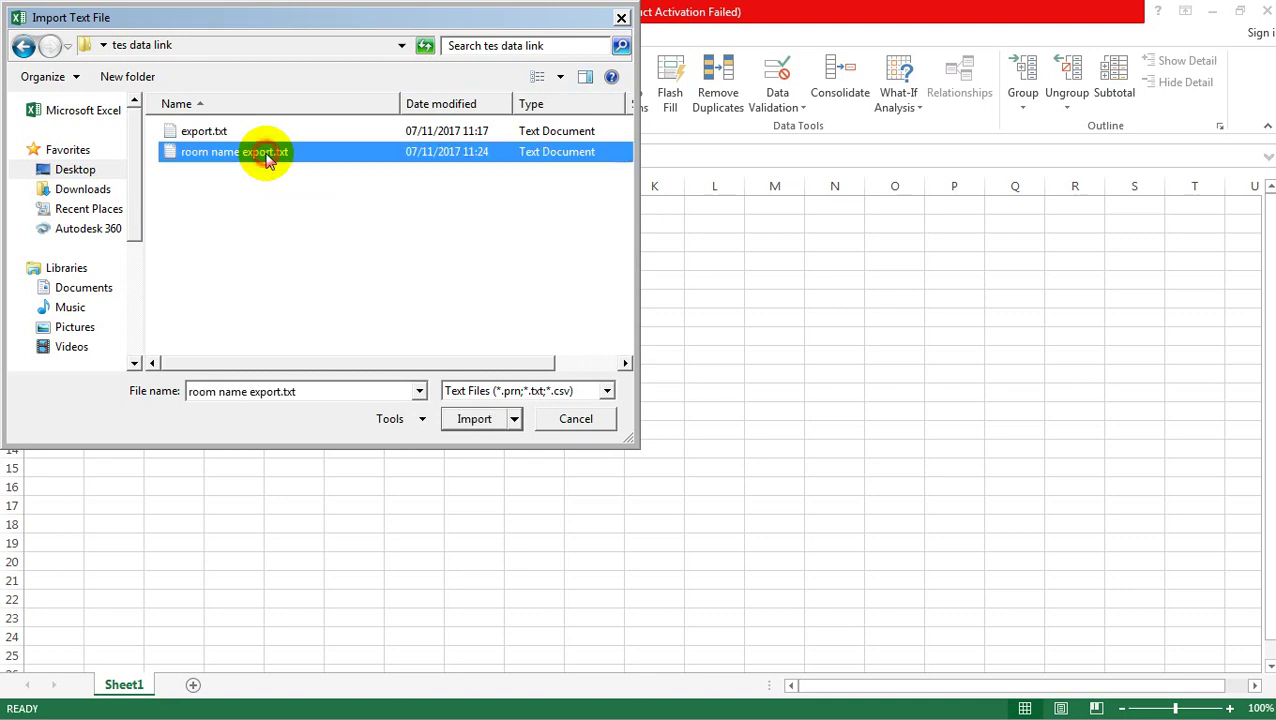
left_click(474, 420)
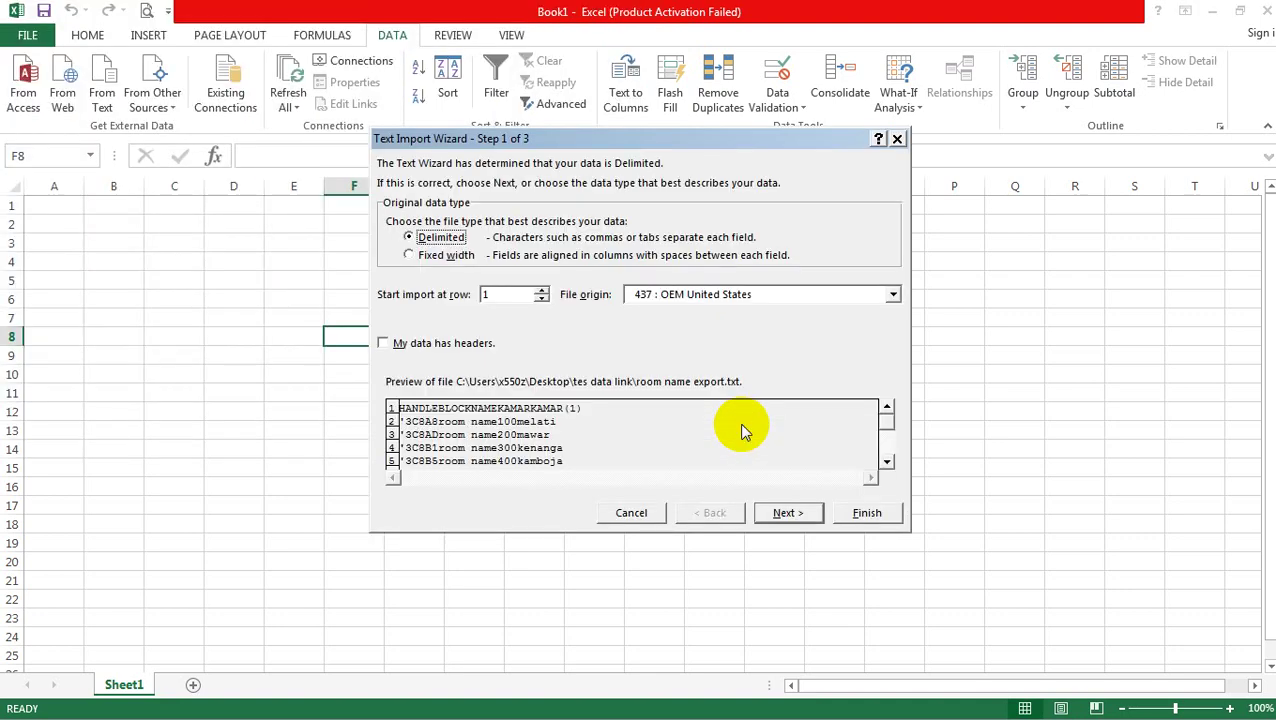
left_click(850, 514)
left_click(655, 434)
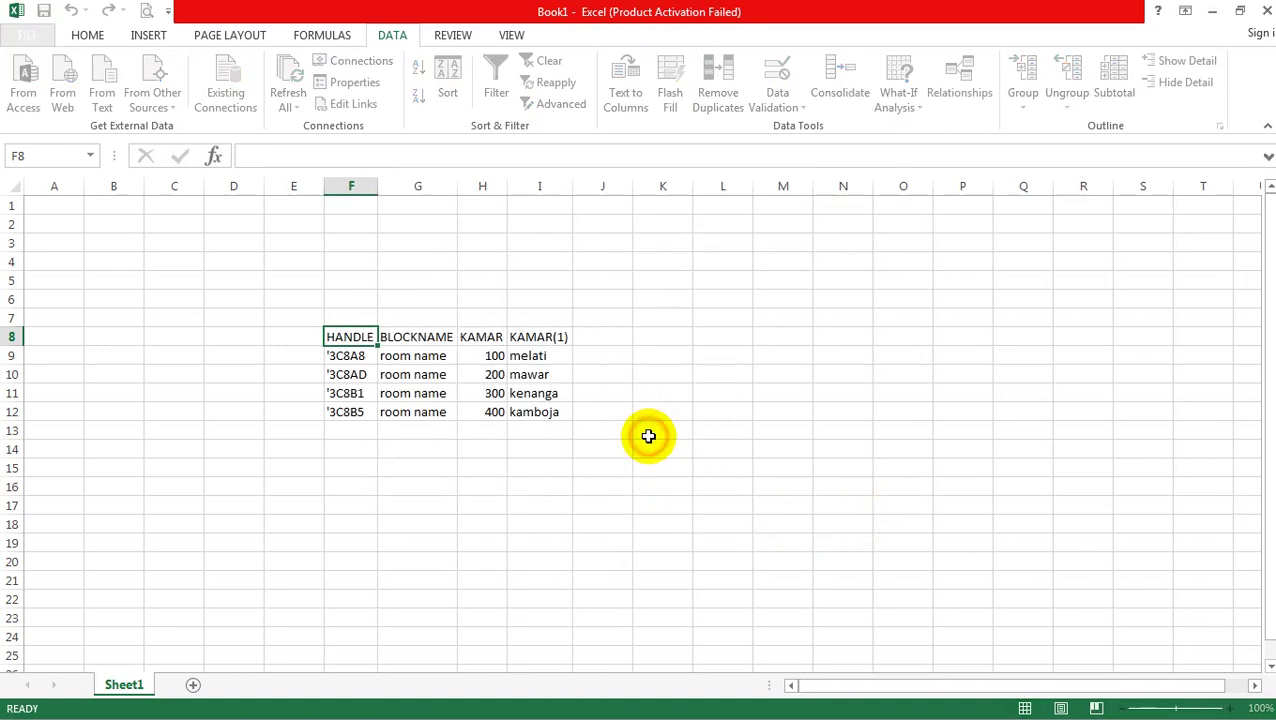
Select and deselect empty cells around the imported room table
left_click(608, 520)
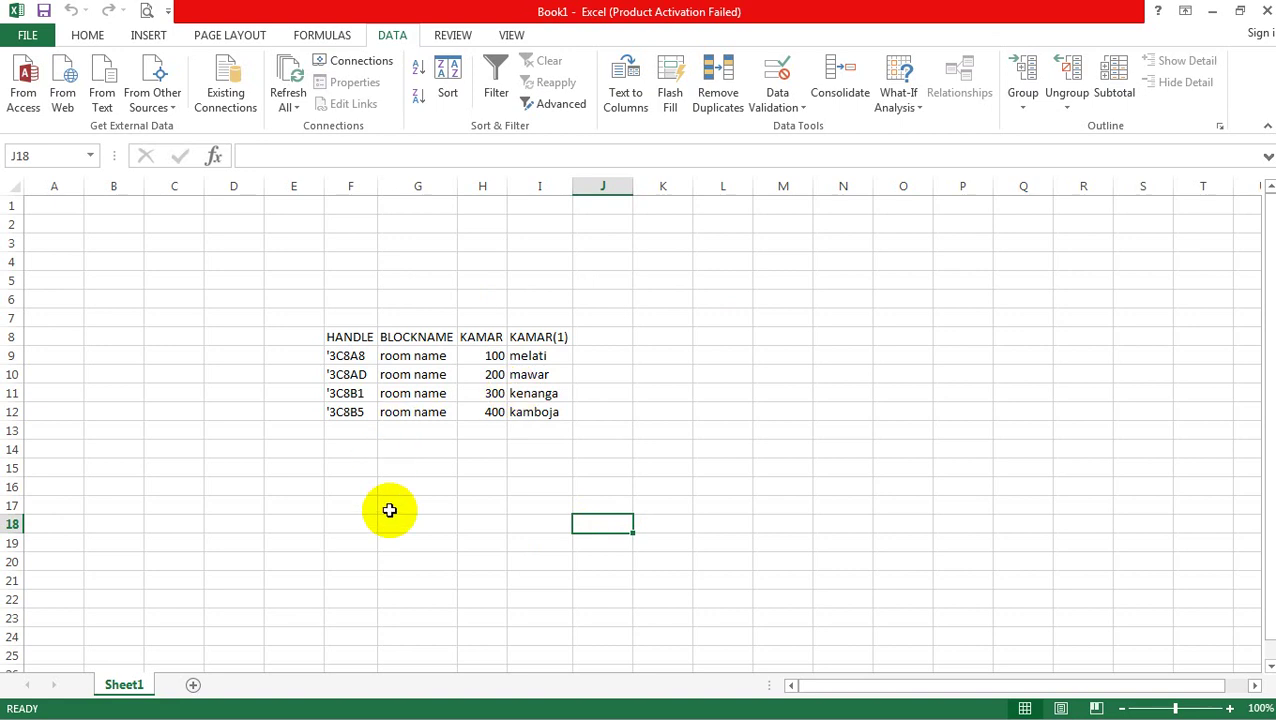
left_click(488, 543)
scroll(512, 438, "down", 2)
scroll(512, 438, "up", 2)
left_click(588, 562)
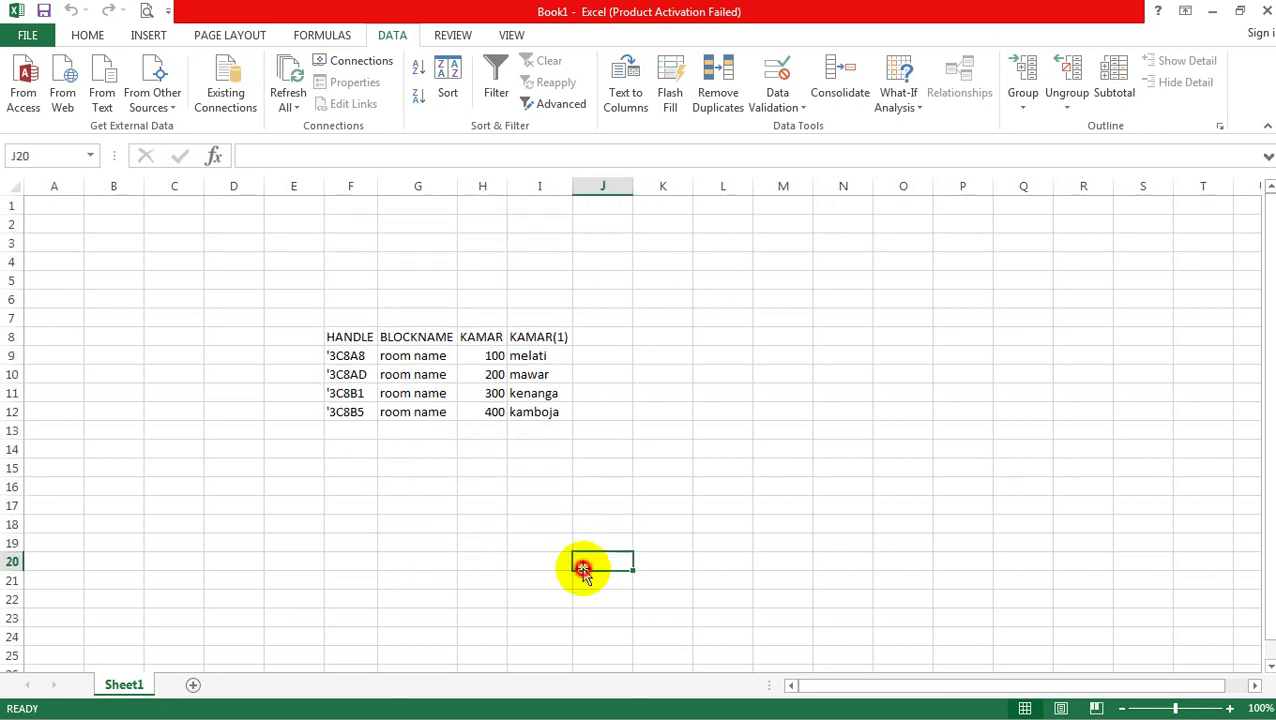
left_click_drag(300, 317, 658, 466)
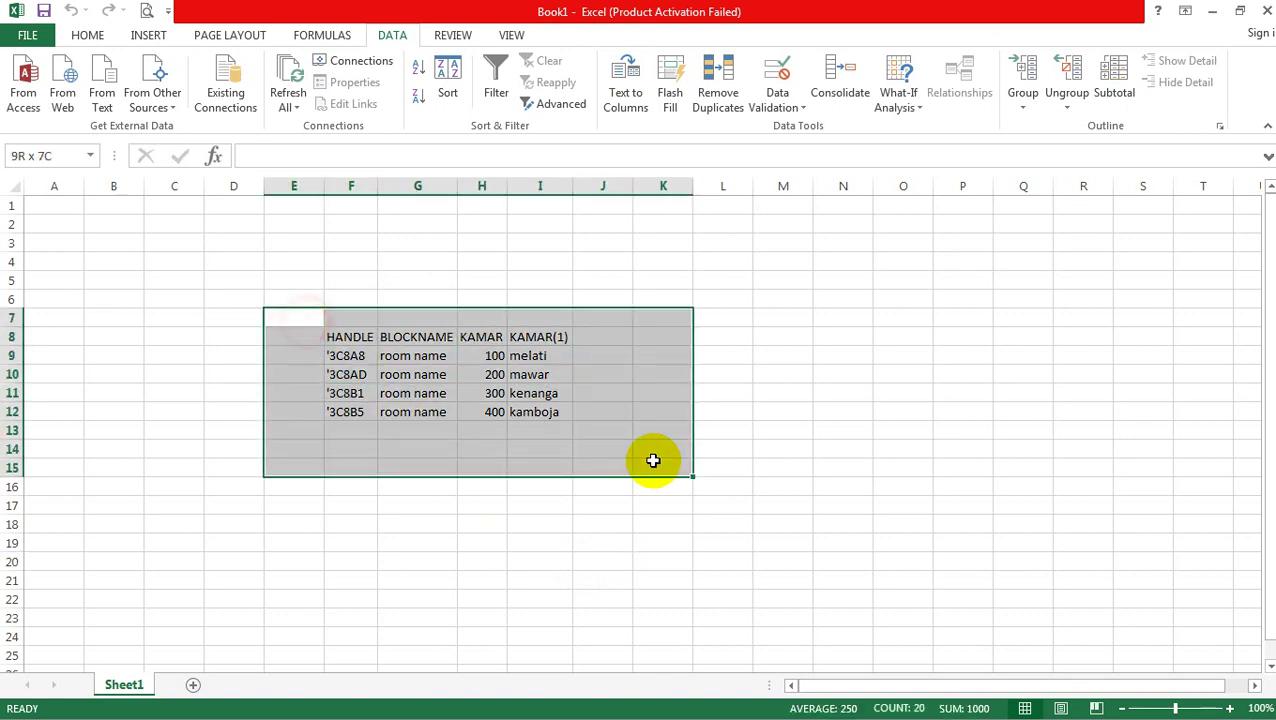
left_click(657, 540)
left_click(676, 488)
left_click(612, 545)
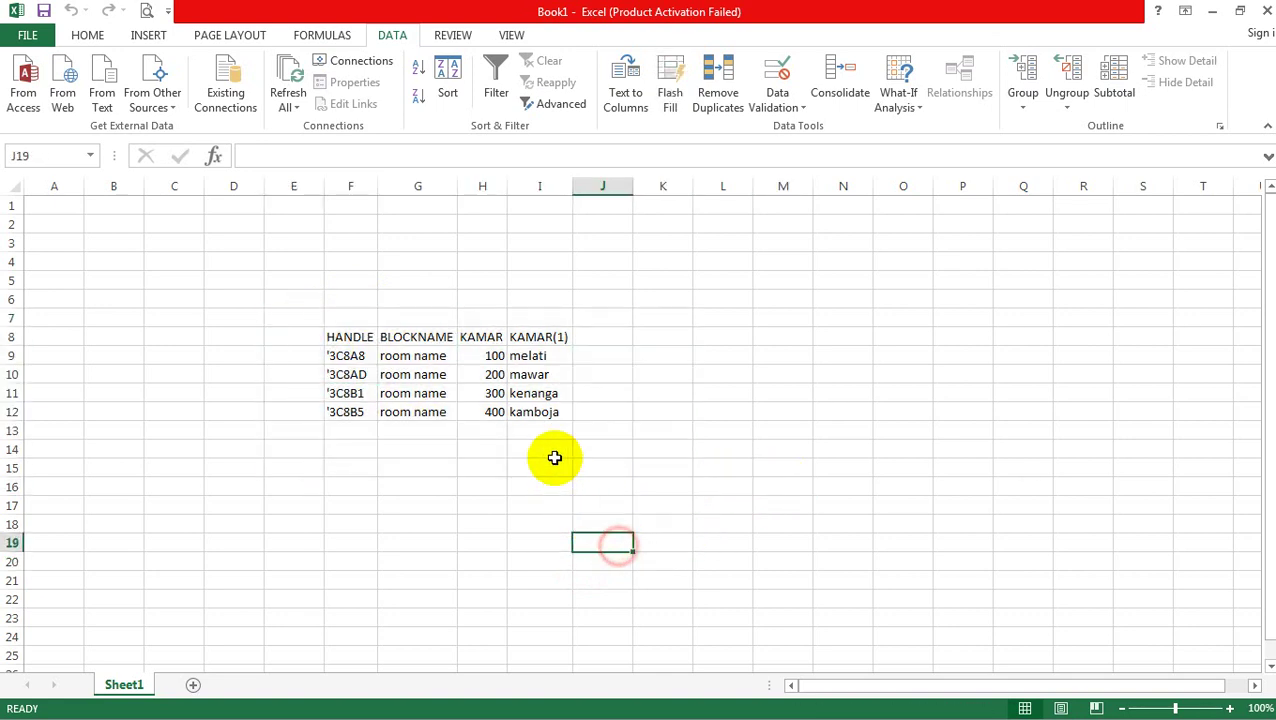
Replace the KAMAR values for melati, mawar, kenanga and kamboja with 1, 2, 3 and 4
left_click(494, 354)
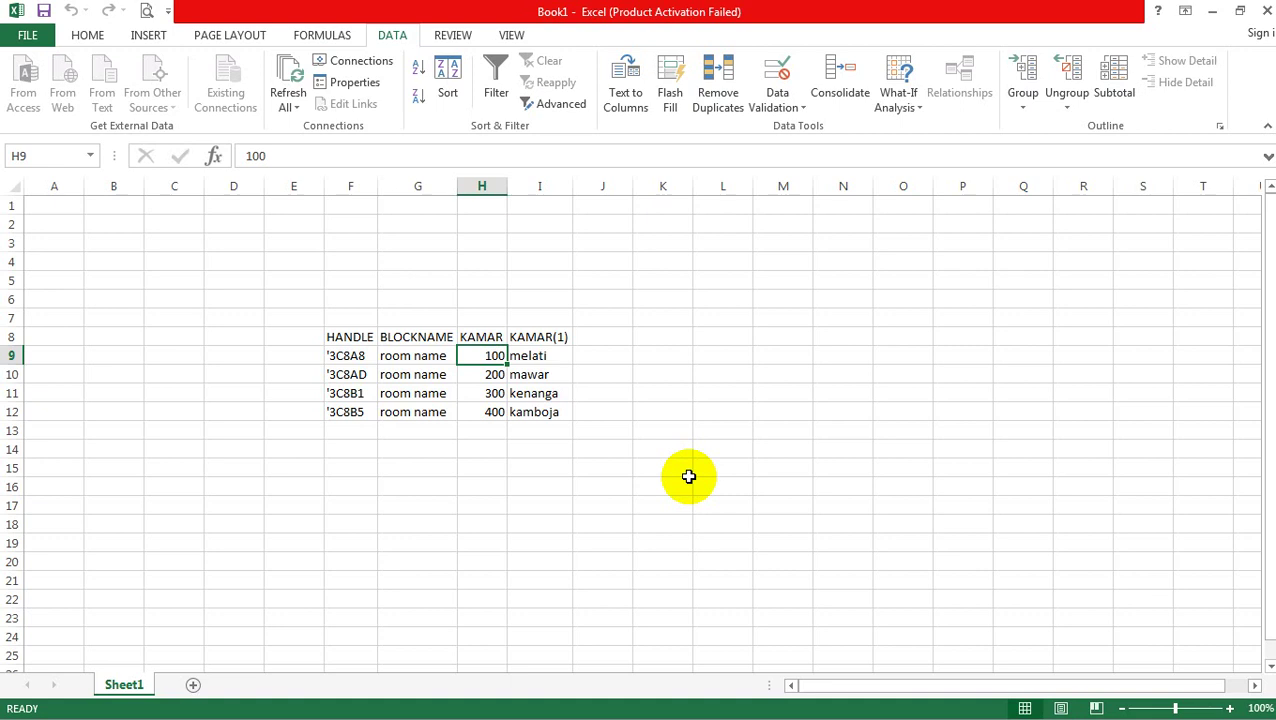
type("01")
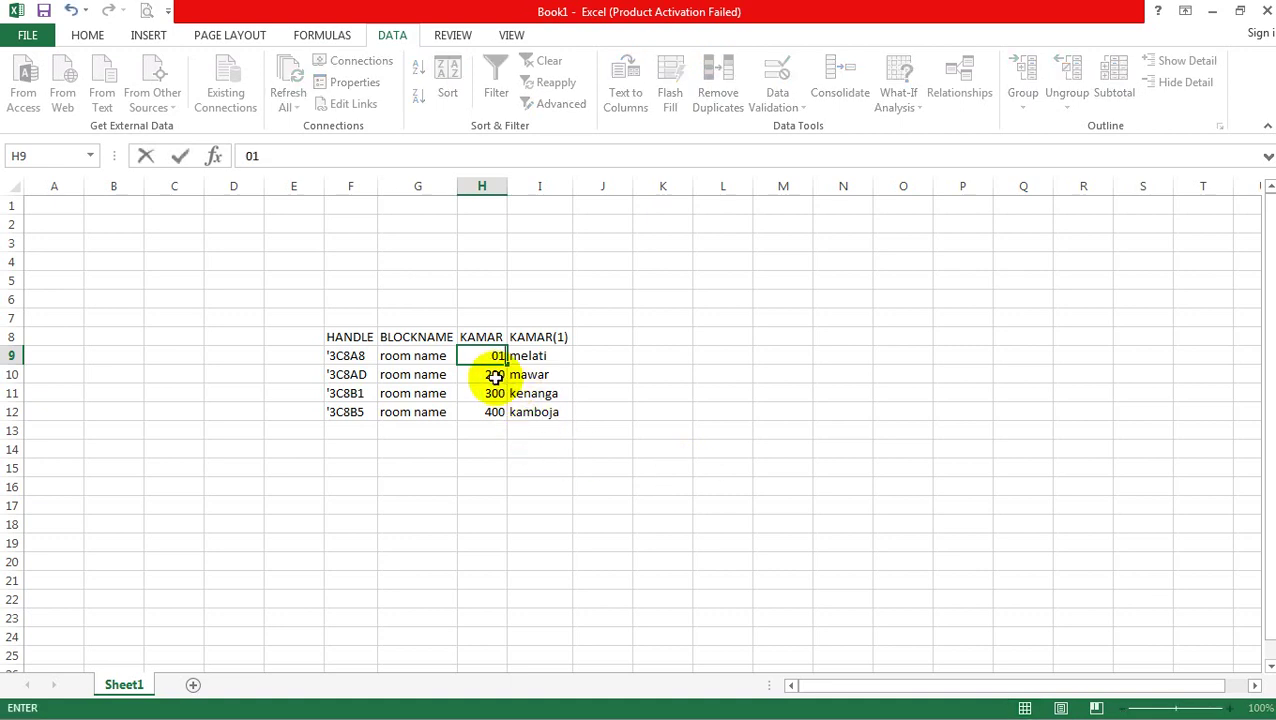
left_click(494, 376)
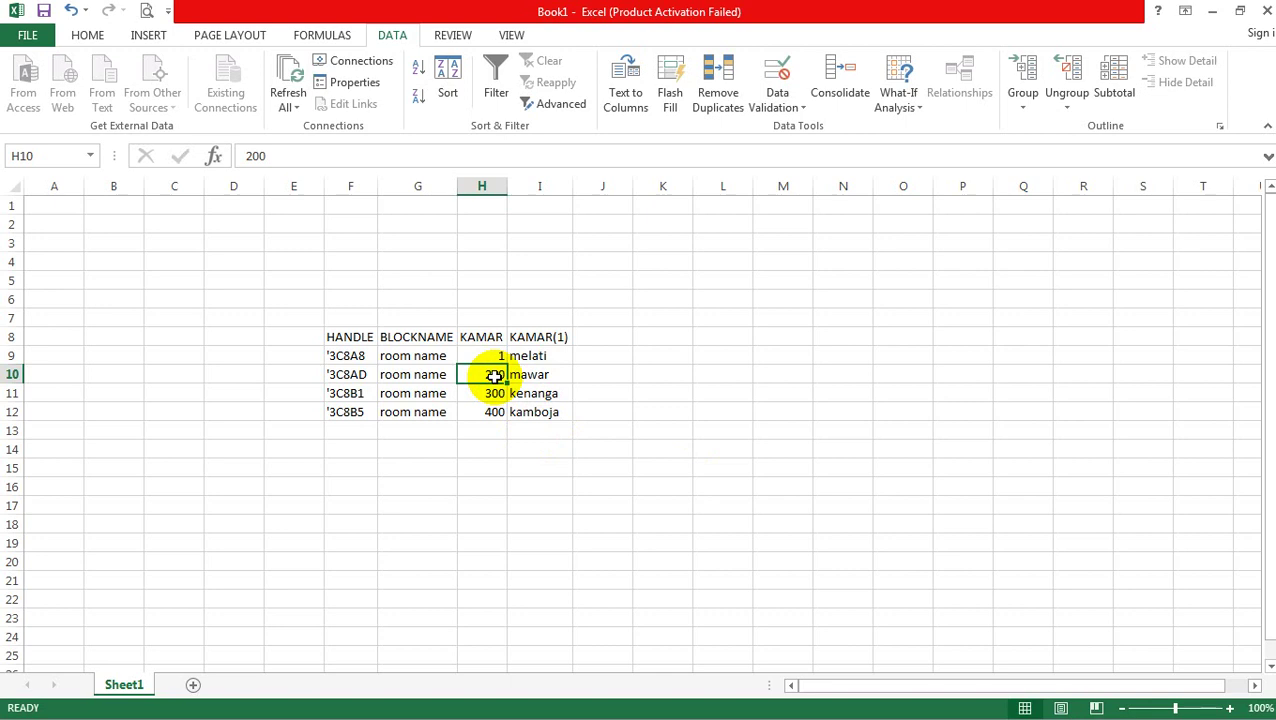
type("2")
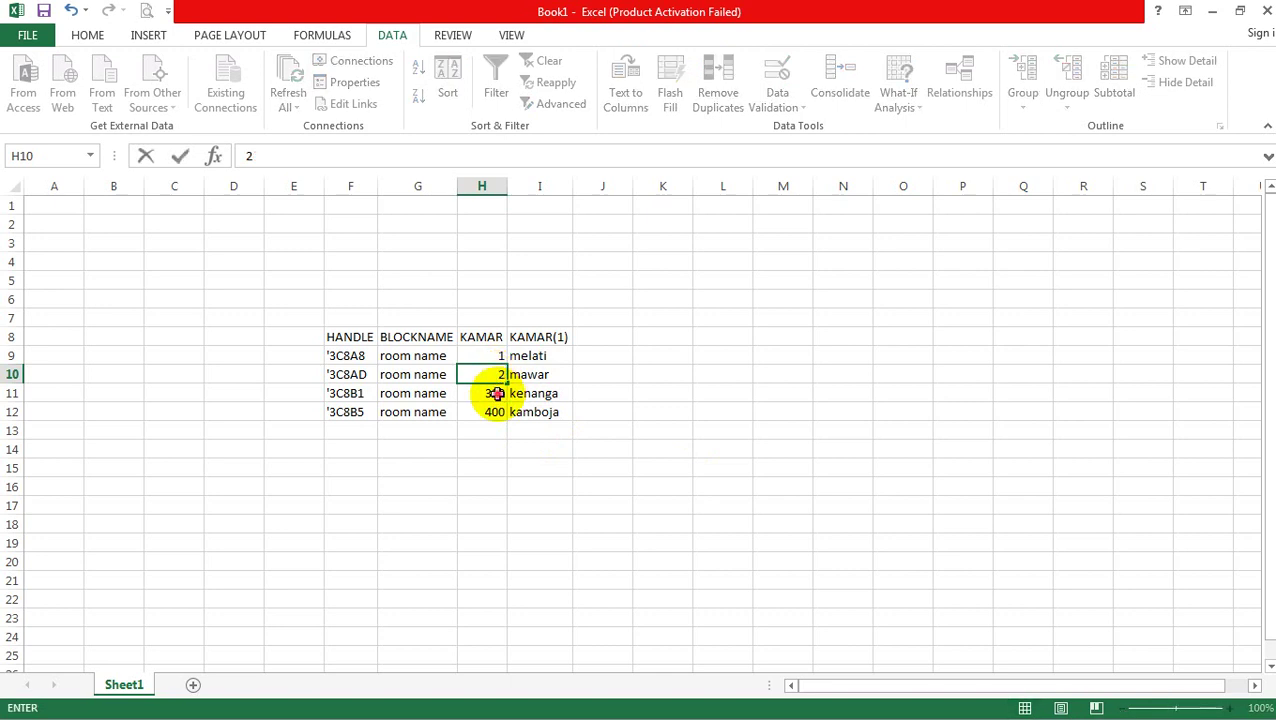
left_click(497, 393)
type("3")
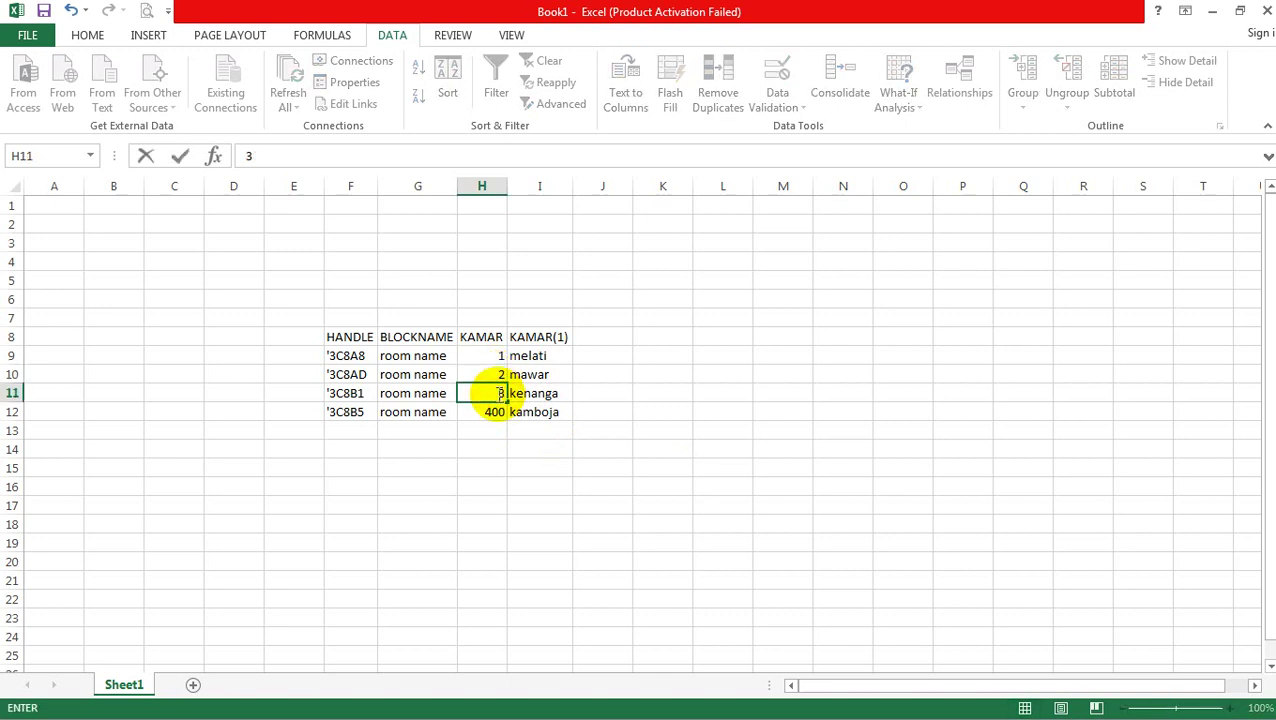
left_click(494, 416)
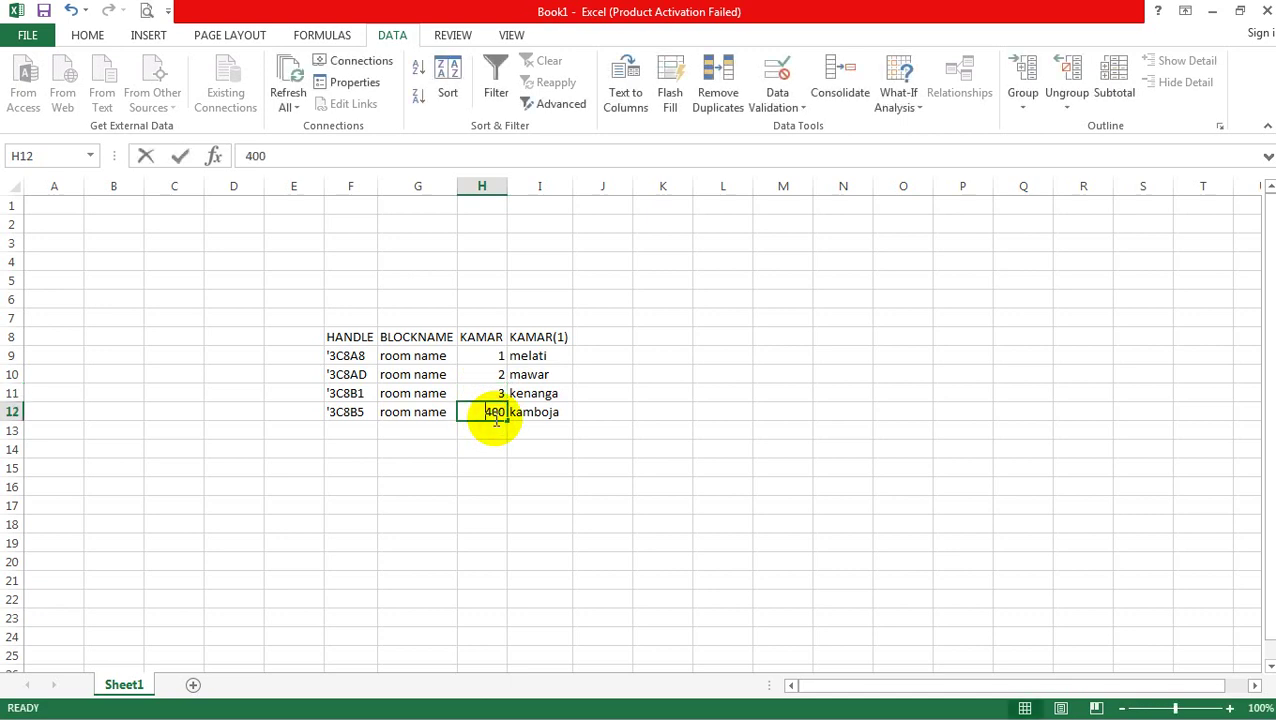
type("4")
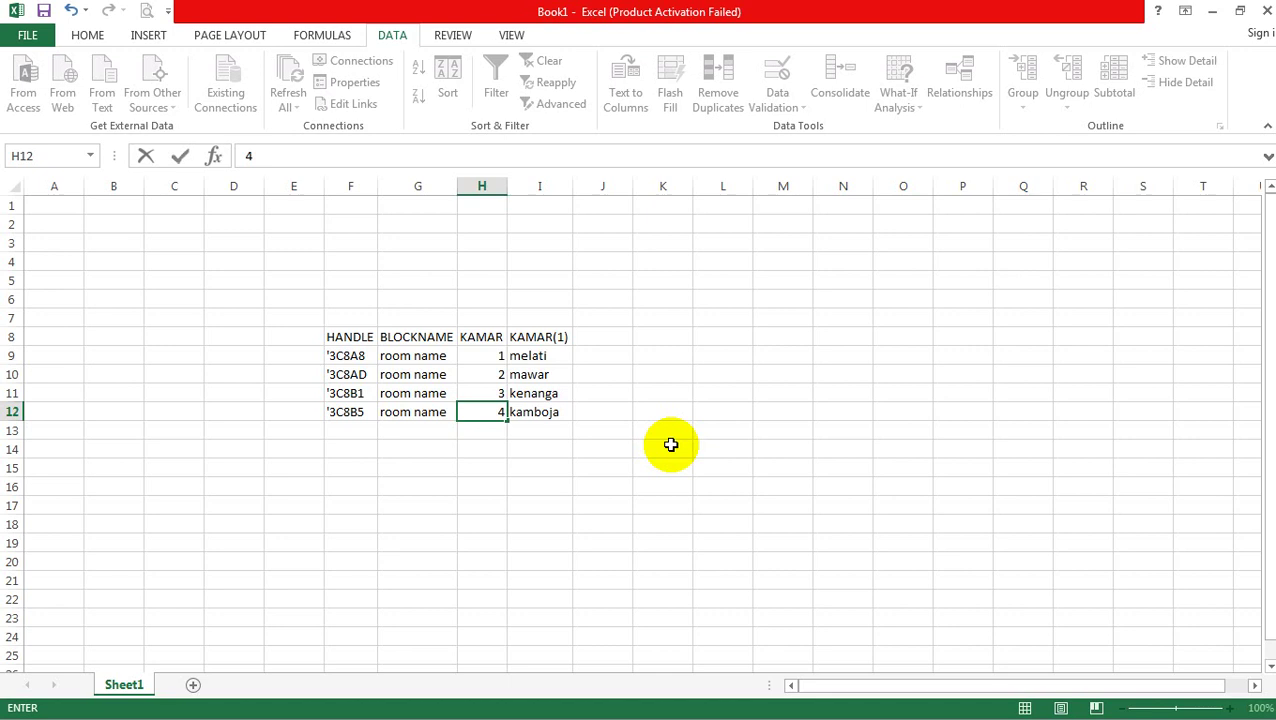
left_click(670, 444)
Try decimal-place formatting on the KAMAR values in H9:H12 and retype cell H9
left_click_drag(476, 356, 489, 412)
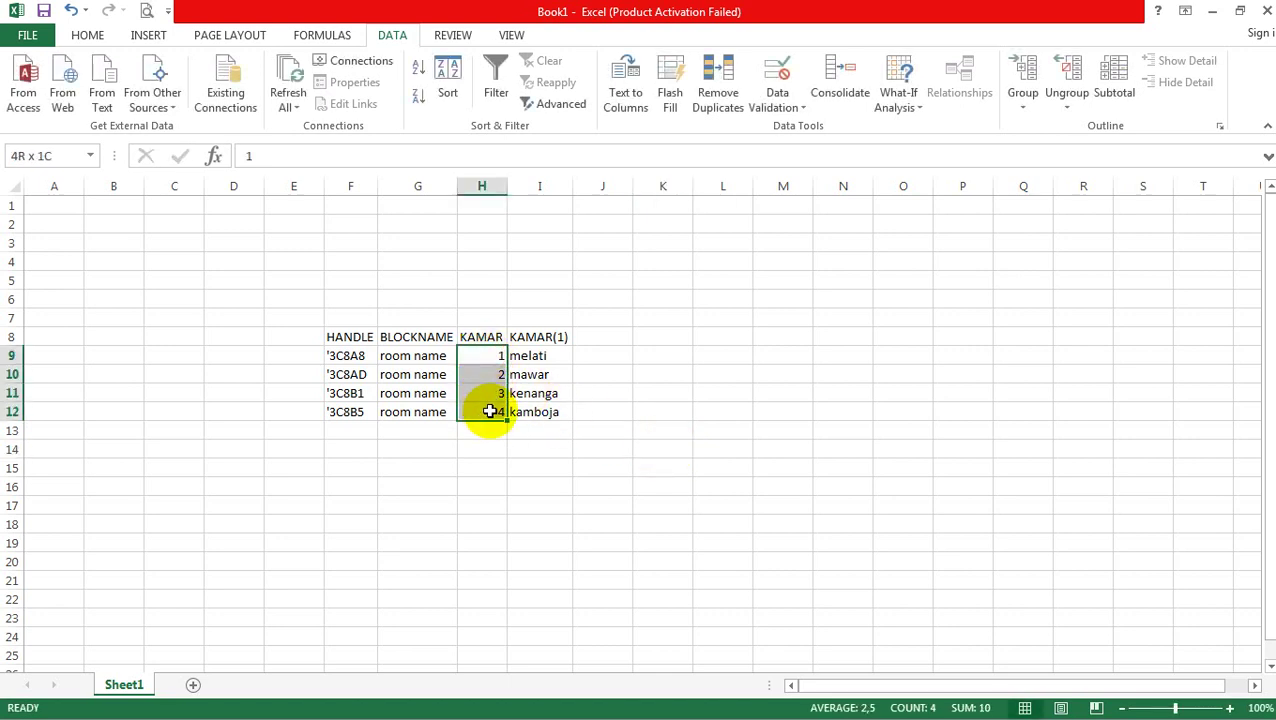
left_click(85, 35)
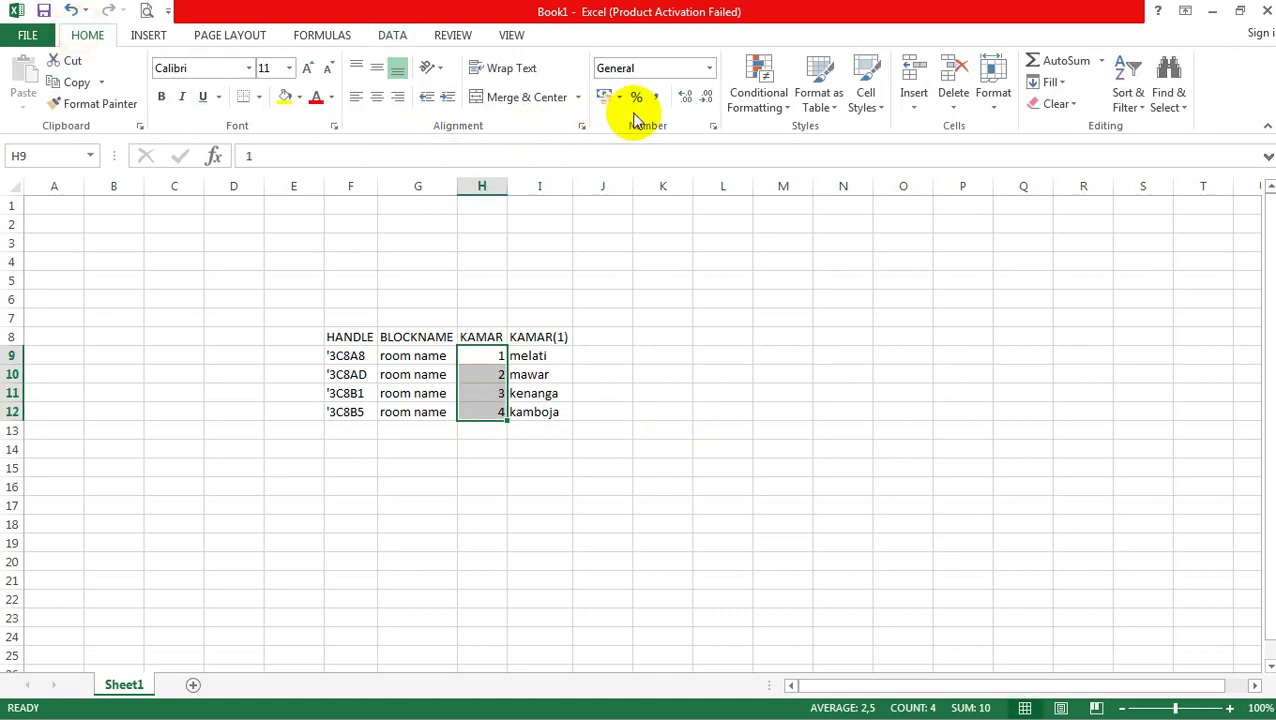
left_click(686, 98)
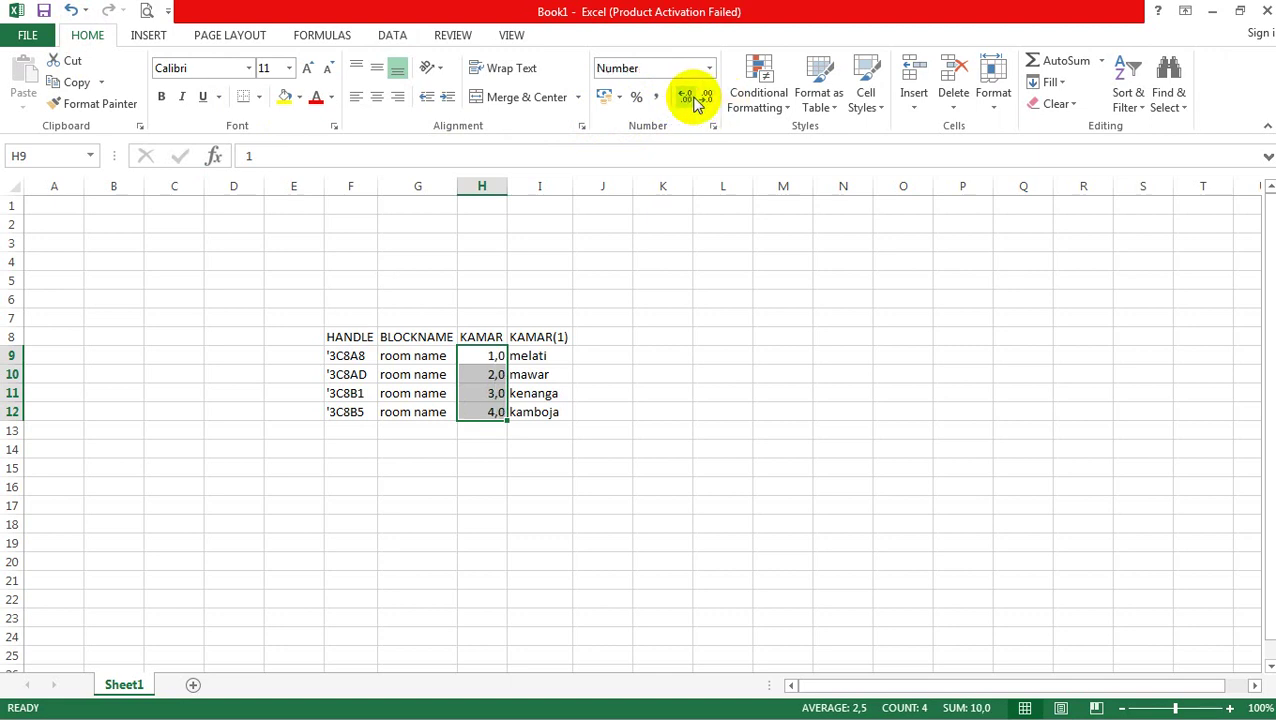
left_click(706, 98)
left_click(686, 97)
left_click(686, 97)
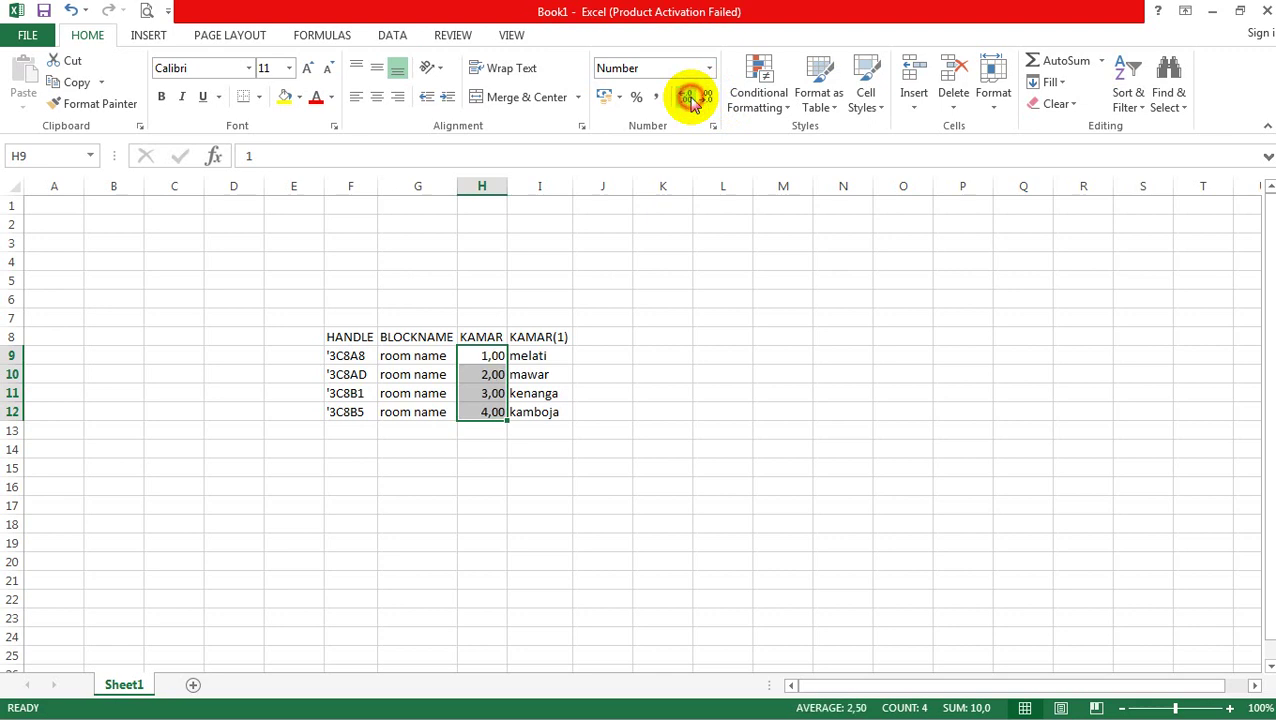
left_click(487, 355)
type("00")
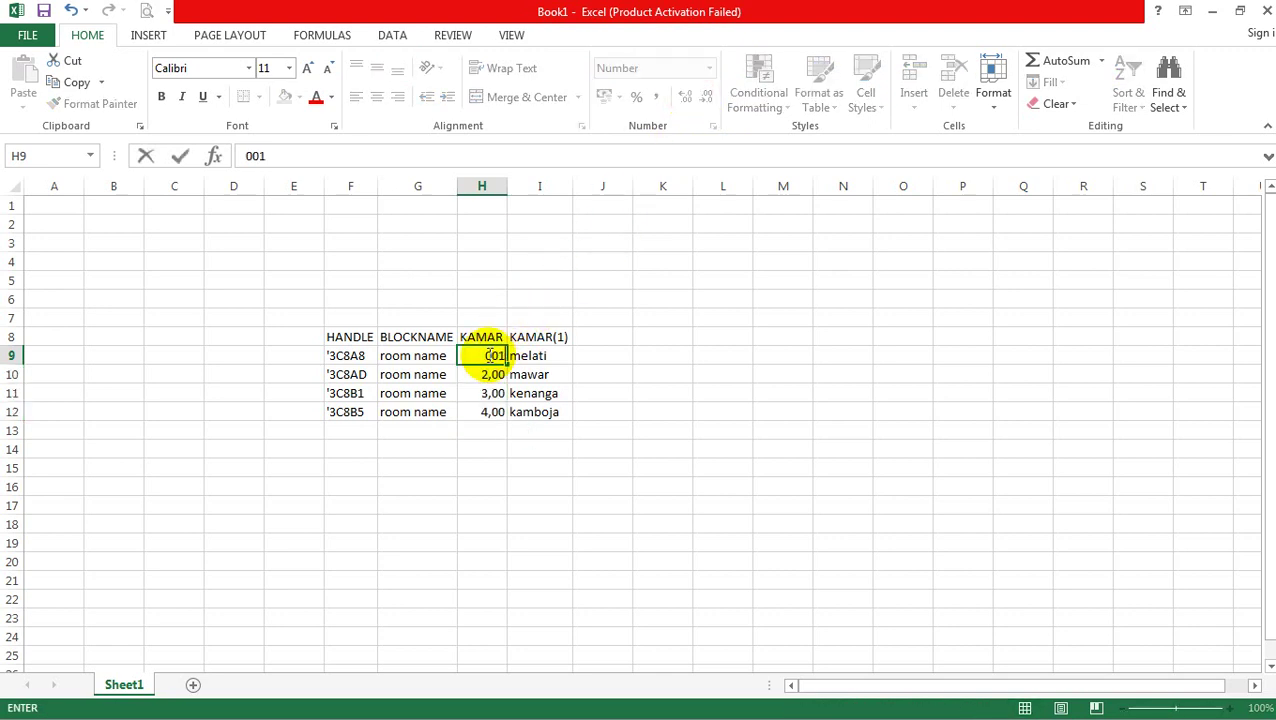
left_click(483, 377)
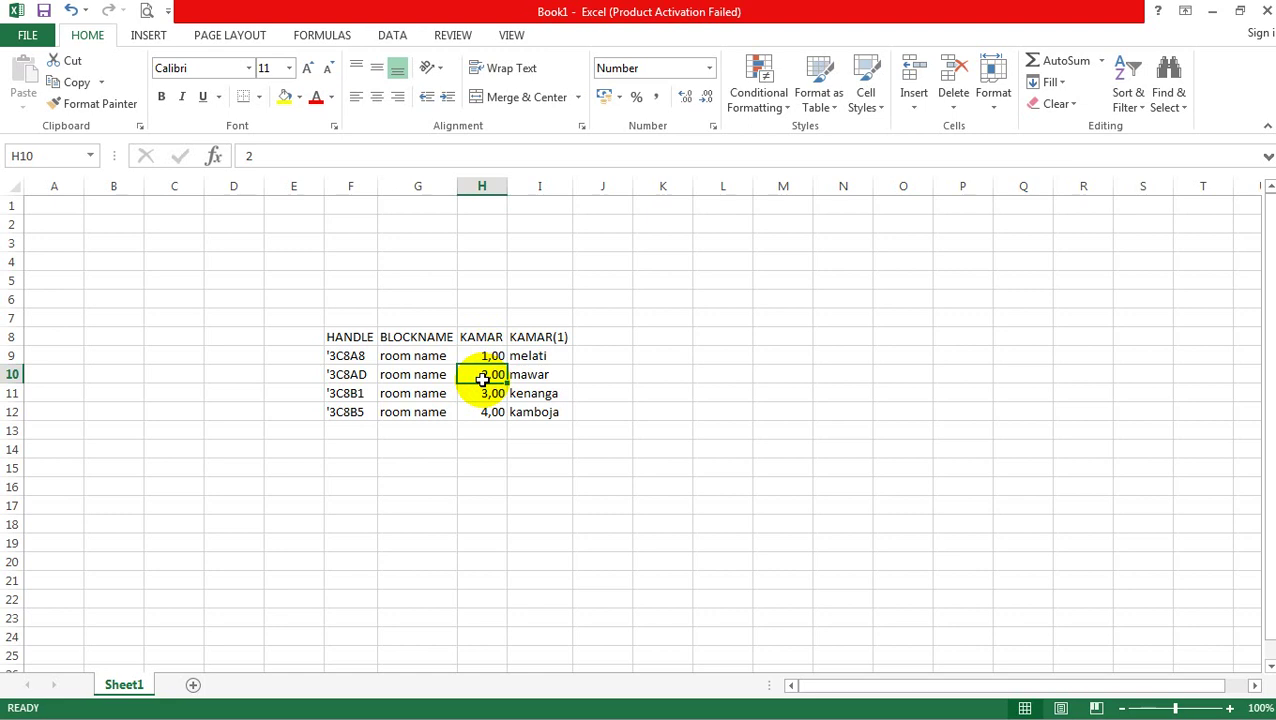
Undo the H9 edit and decimal formatting so KAMAR shows whole numbers 1–4
left_click(74, 10)
left_click(76, 10)
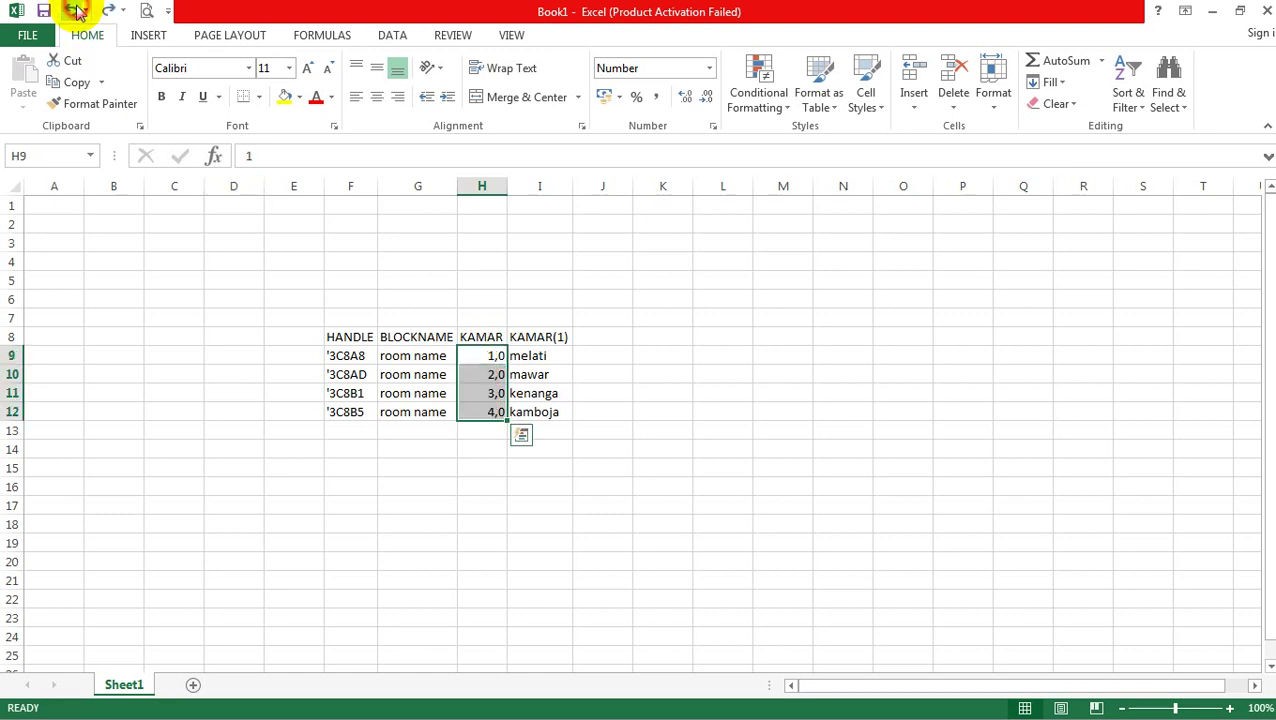
left_click(76, 10)
left_click(700, 395)
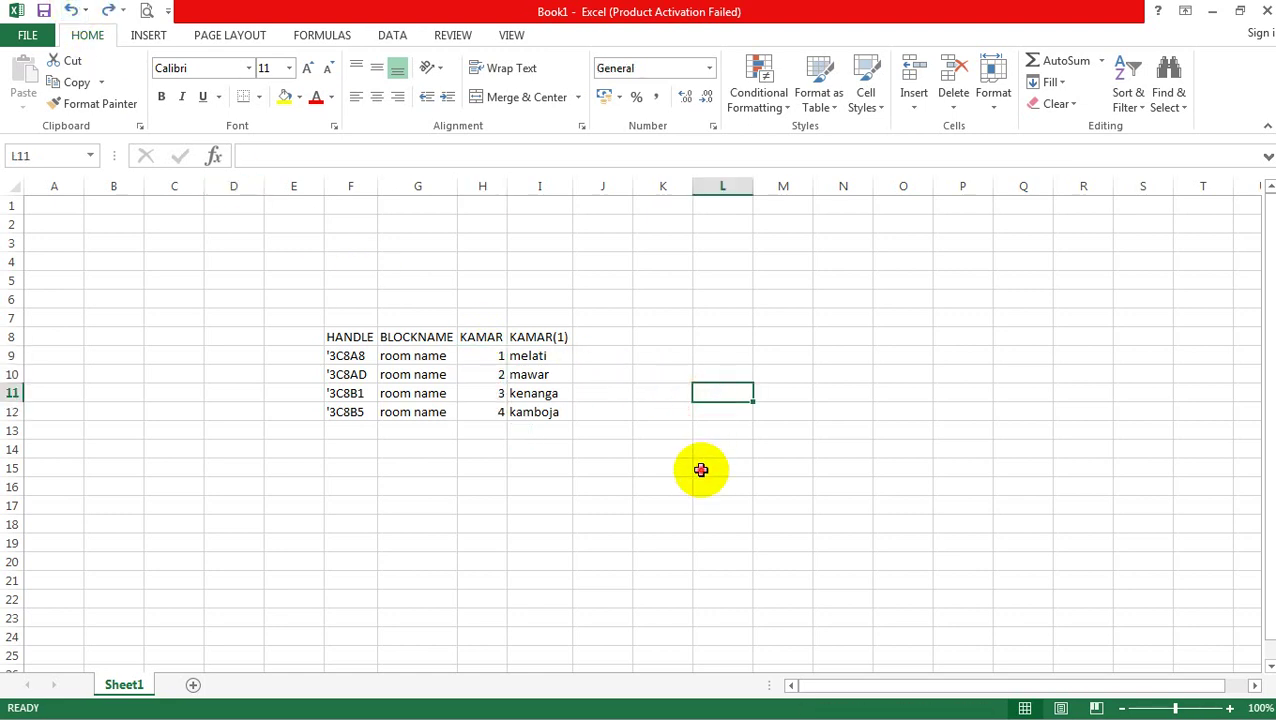
mouse_move(343, 337)
left_mouse_down()
mouse_move(456, 393)
mouse_move(535, 412)
left_mouse_up()
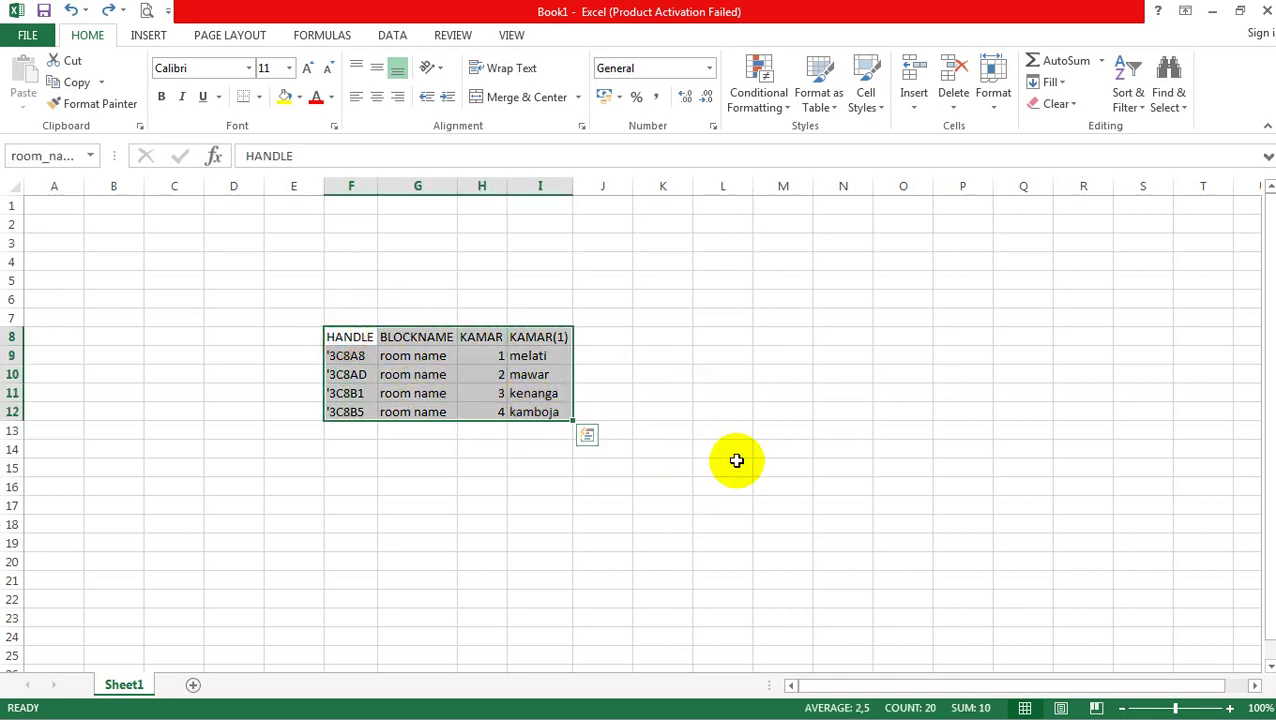
left_click(736, 460)
left_click(28, 35)
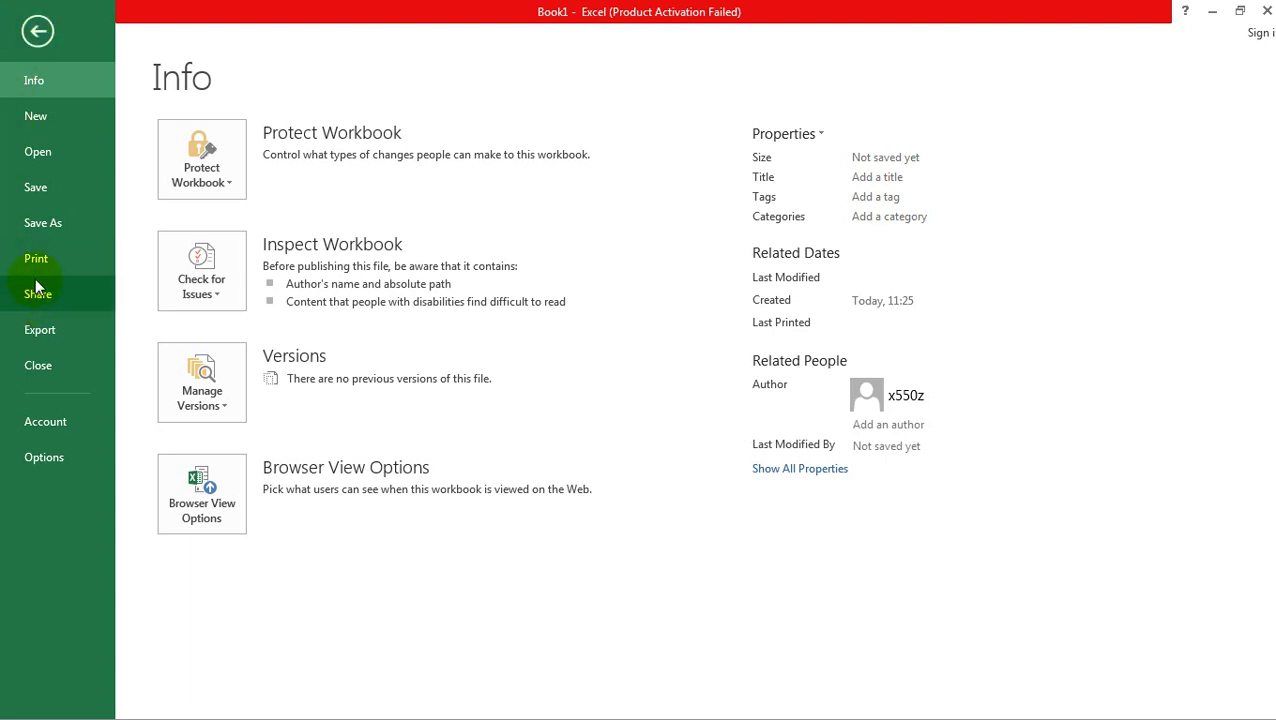
Start Save As and browse to the tes data link folder on the Desktop
left_click(51, 226)
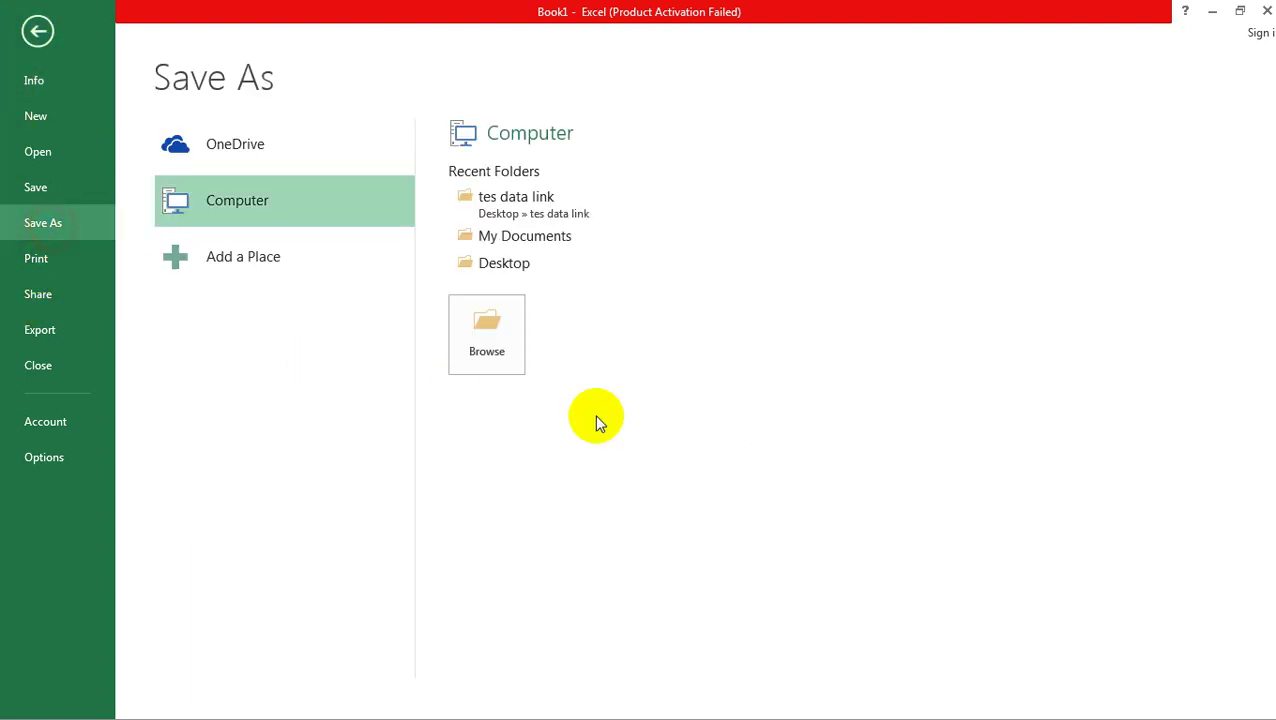
left_click(463, 347)
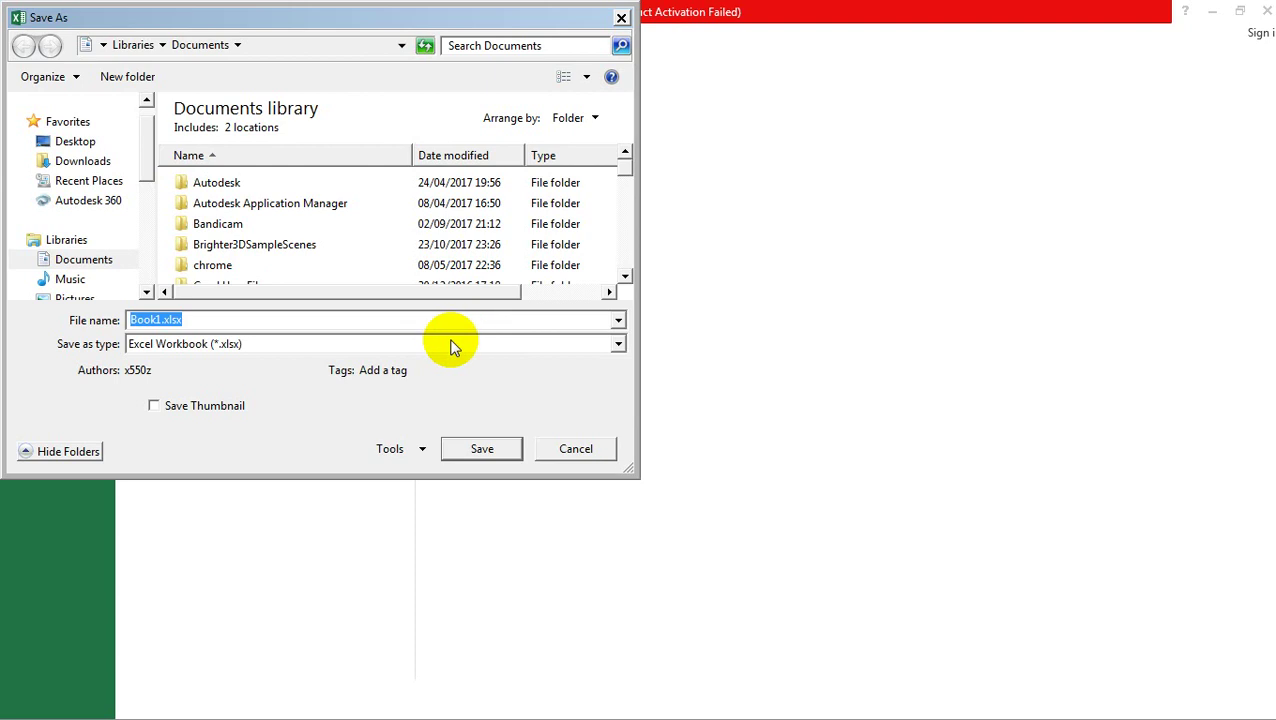
left_click(86, 145)
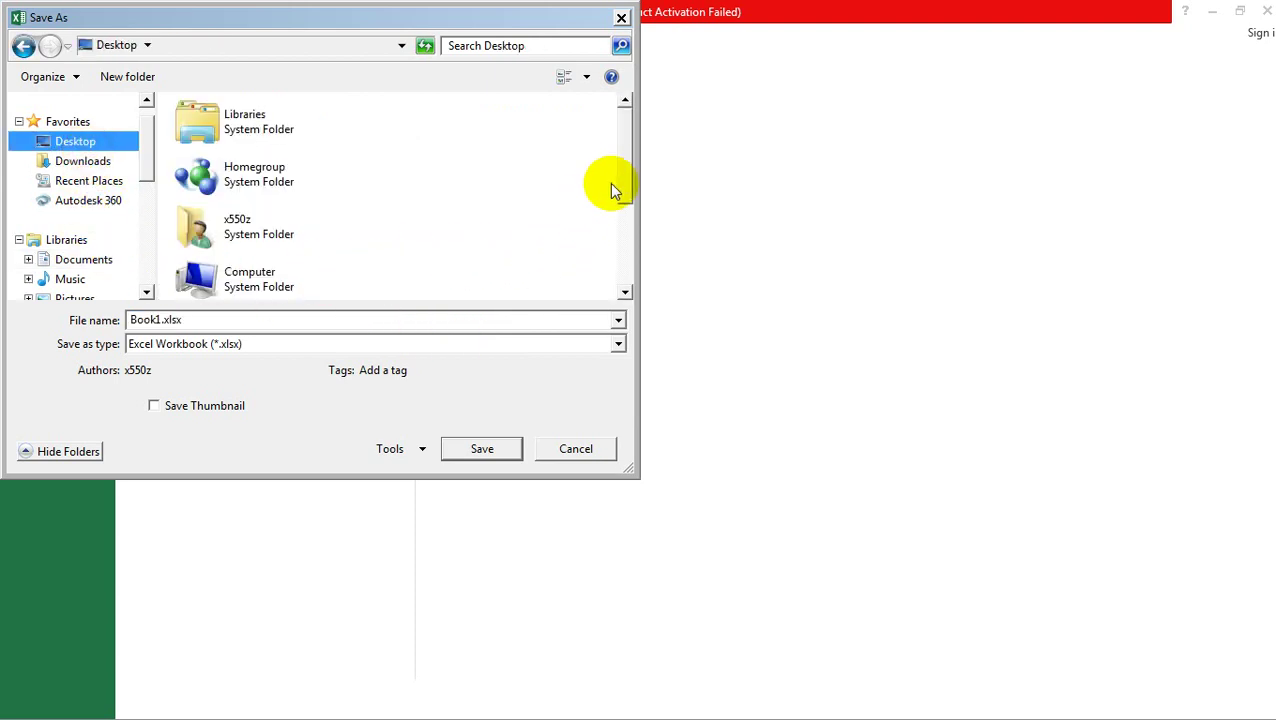
scroll(613, 190, "down", 2)
double_click(268, 280)
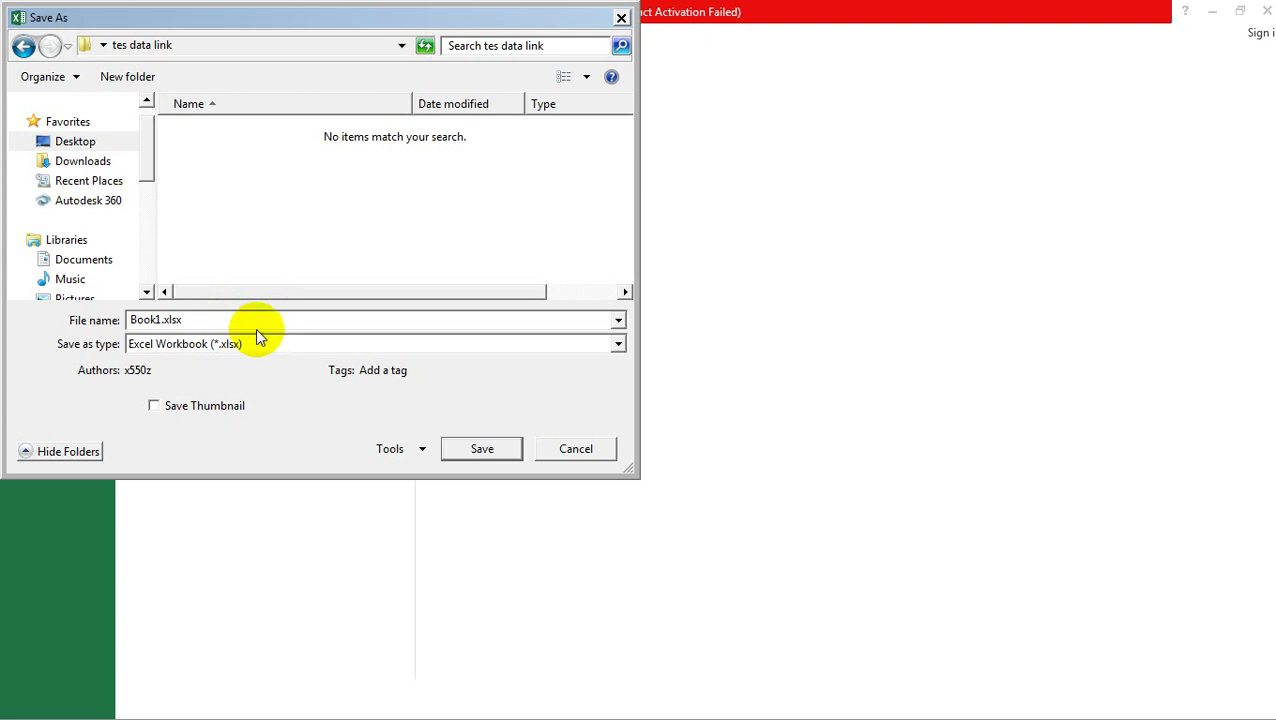
Save the sheet as Text (Tab delimited) named room name import, accepting the format warning
left_click(612, 343)
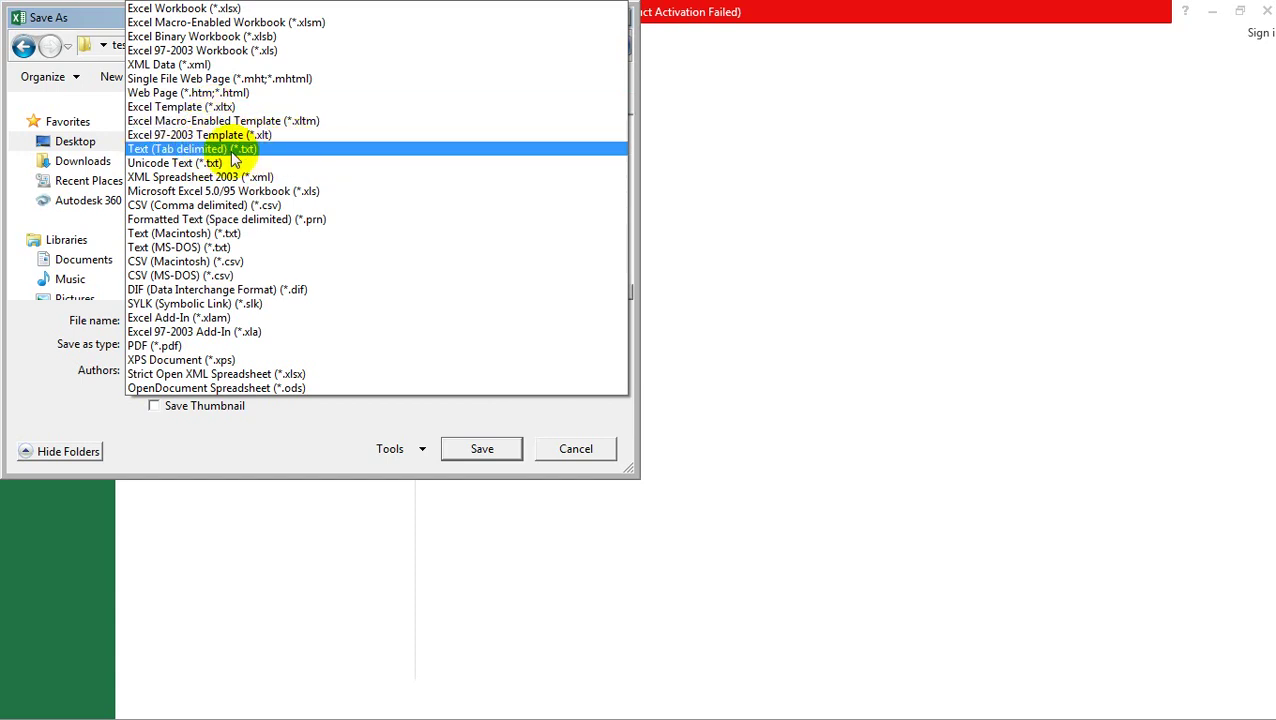
left_click(232, 155)
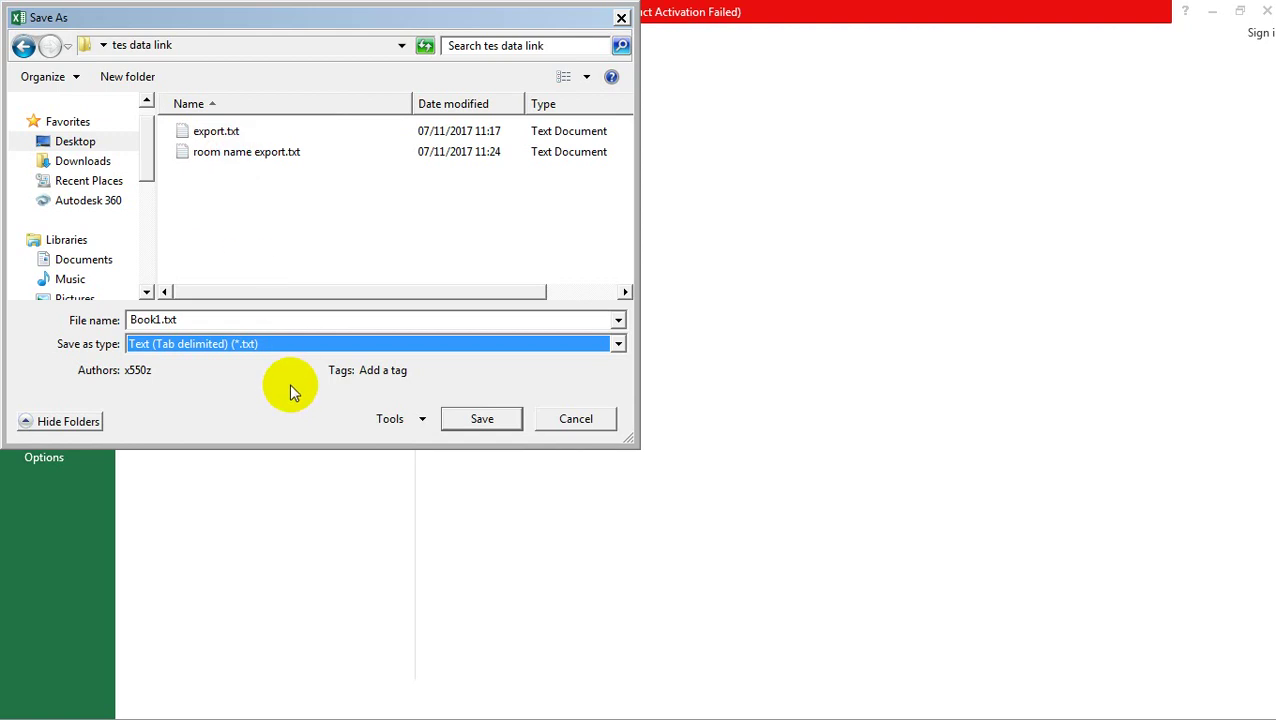
left_click(273, 316)
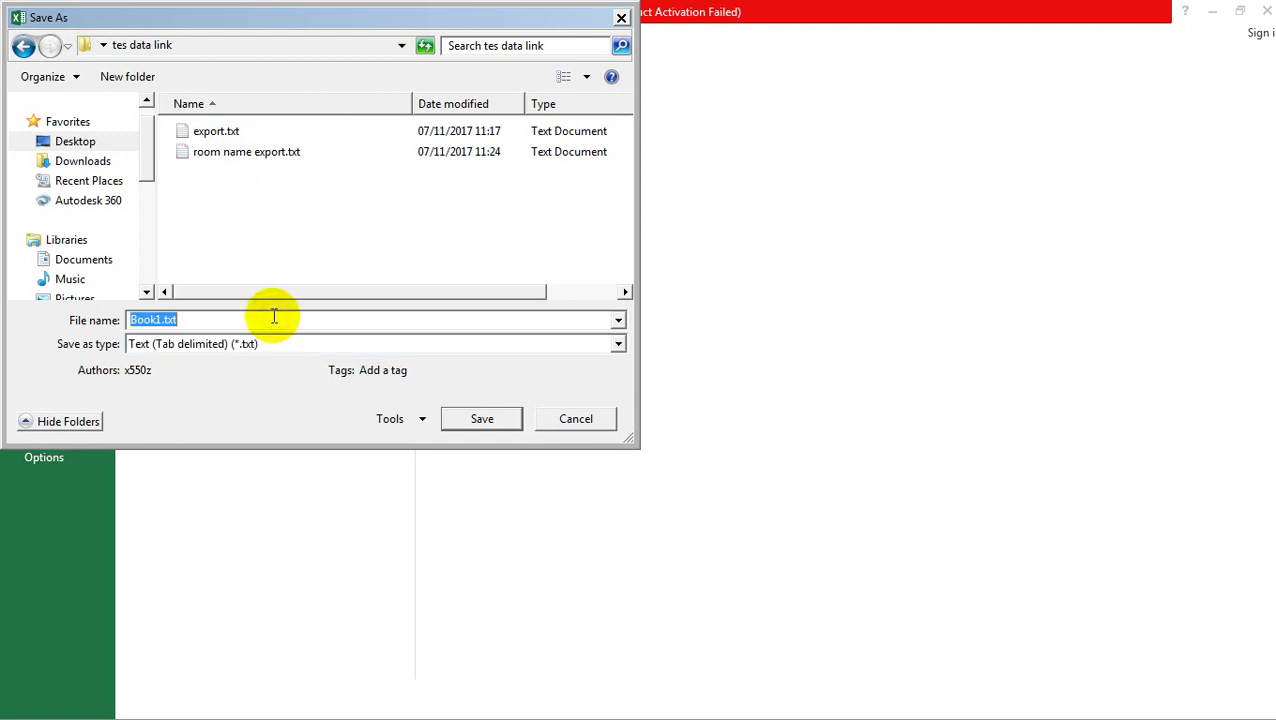
type("room")
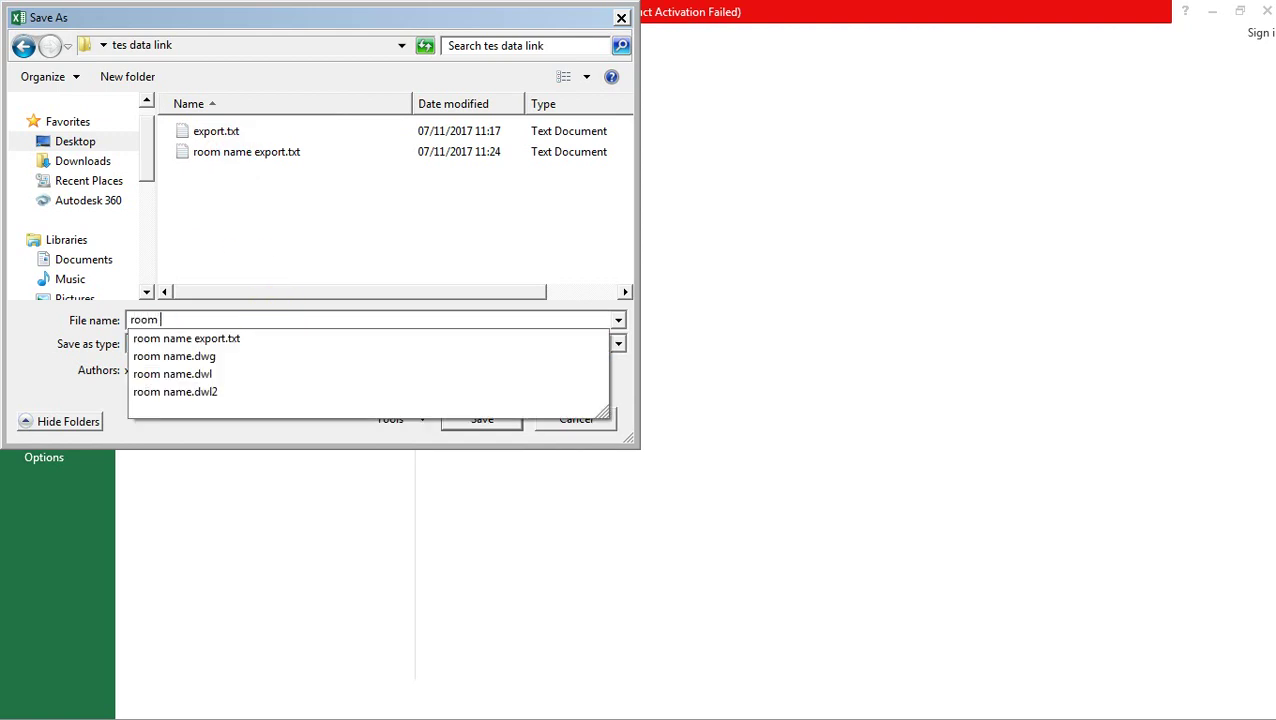
type(" name import")
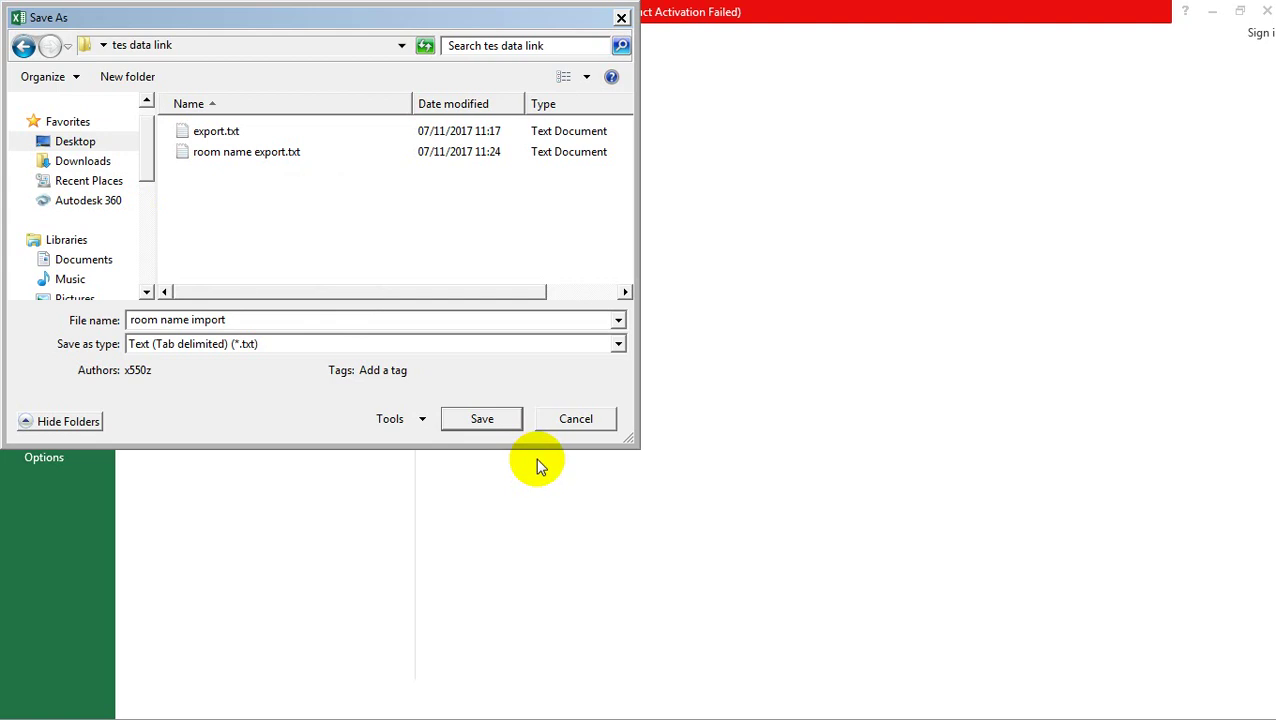
left_click(483, 419)
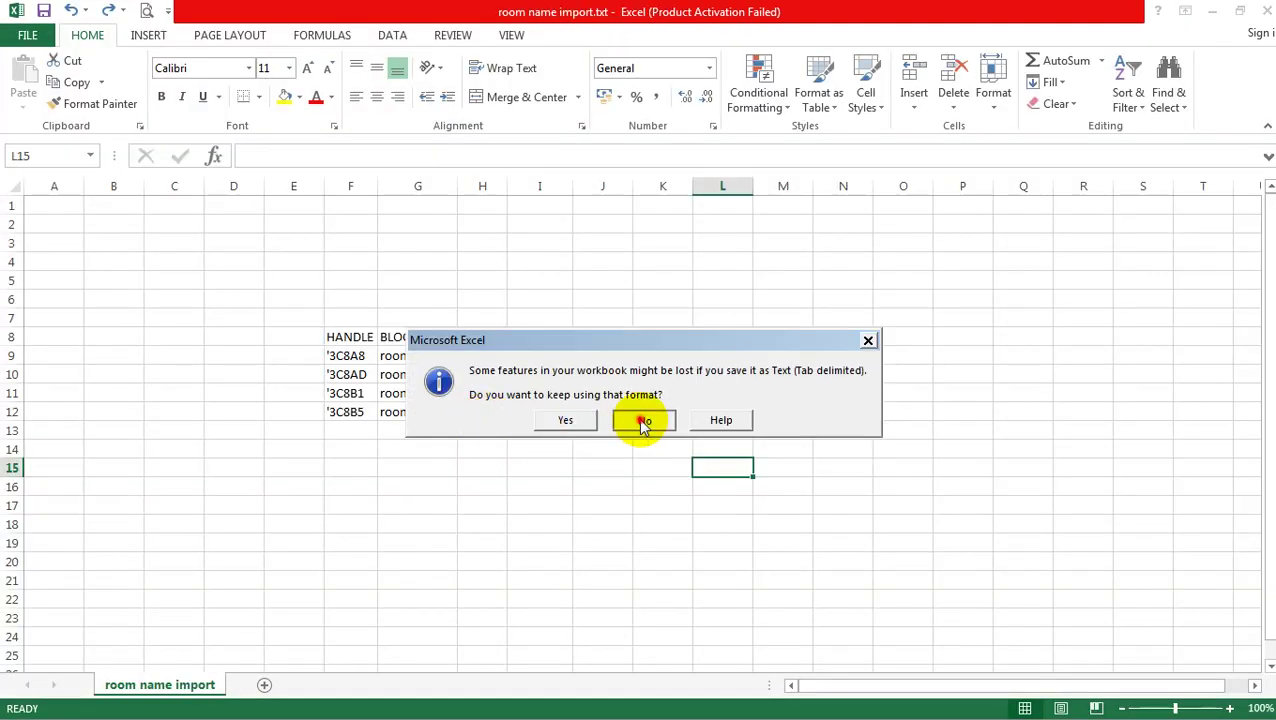
left_click(644, 420)
left_click(621, 19)
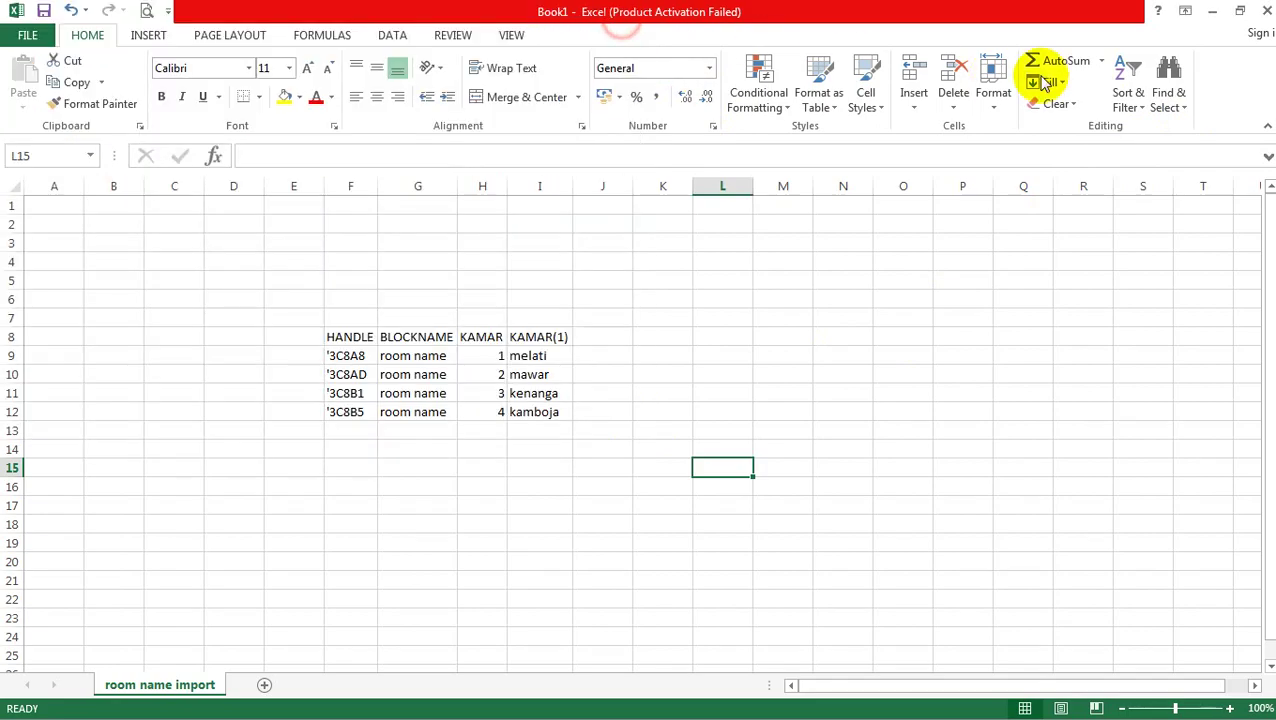
left_click(1212, 10)
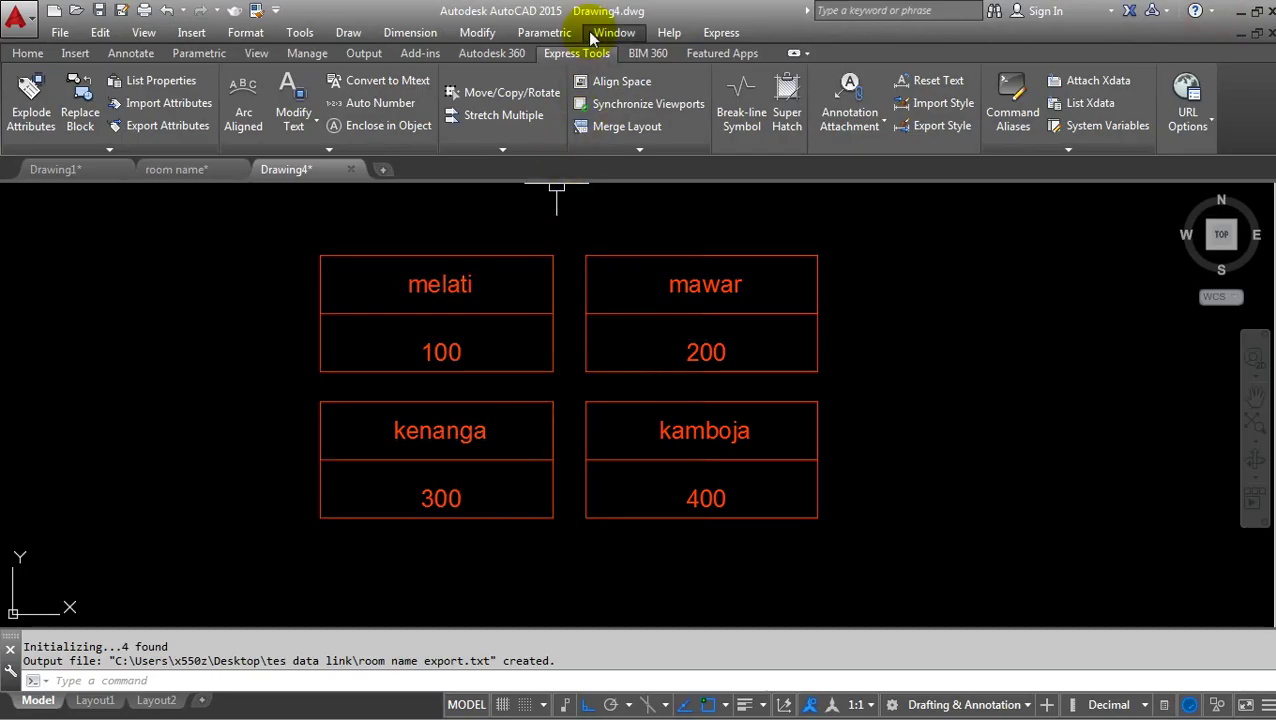
Run Import Attributes with room name import.txt, updating melati, mawar, kenanga and kamboja to 1–4
left_click(184, 104)
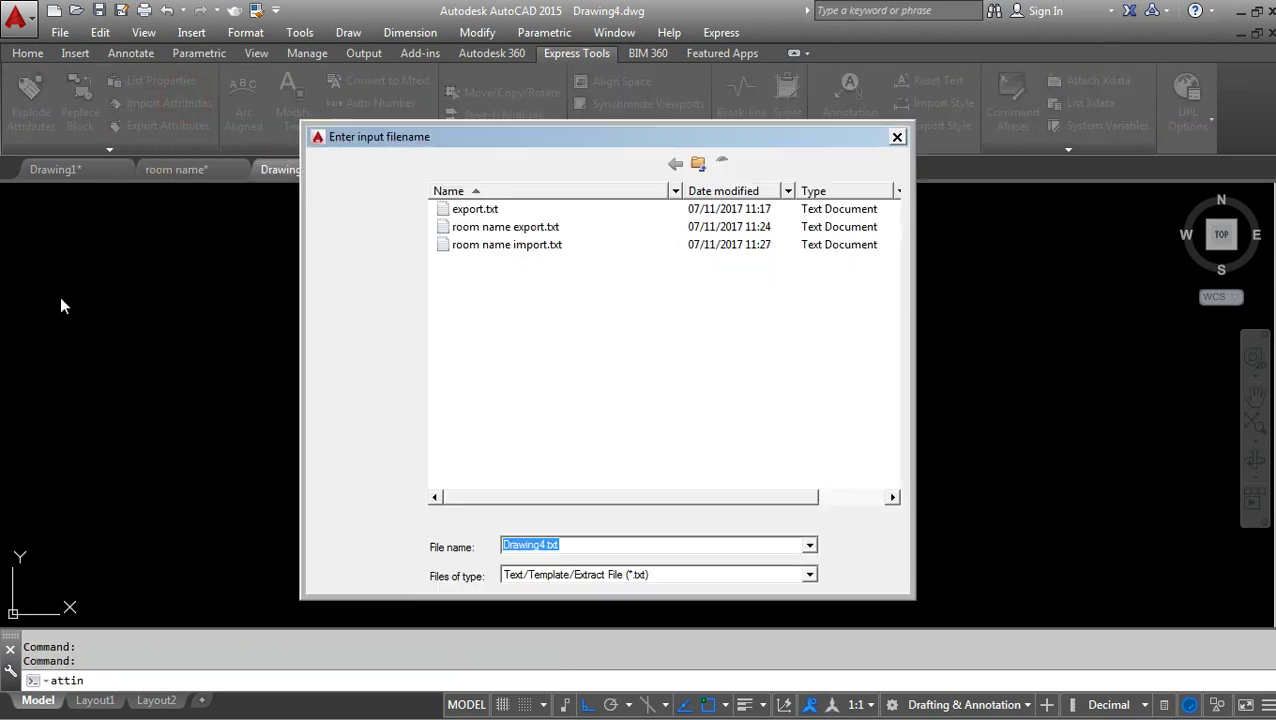
mouse_move(507, 245)
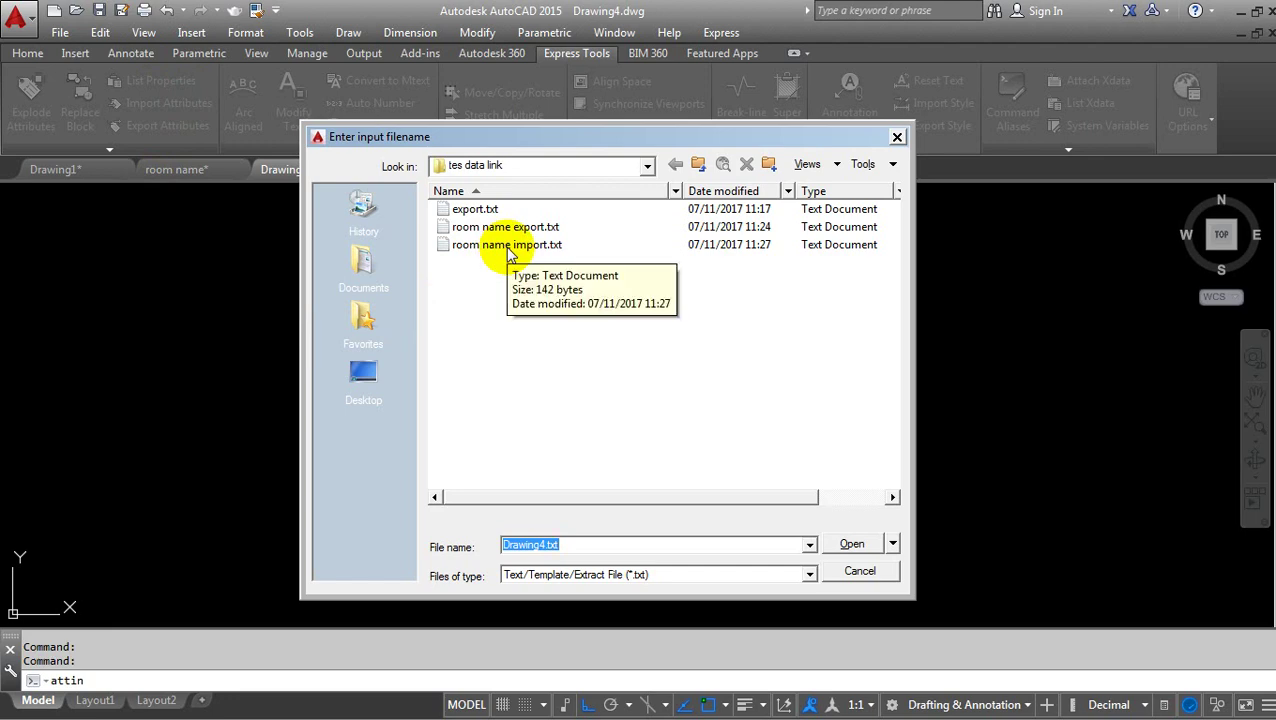
left_click(510, 248)
left_click_drag(640, 138, 1008, 236)
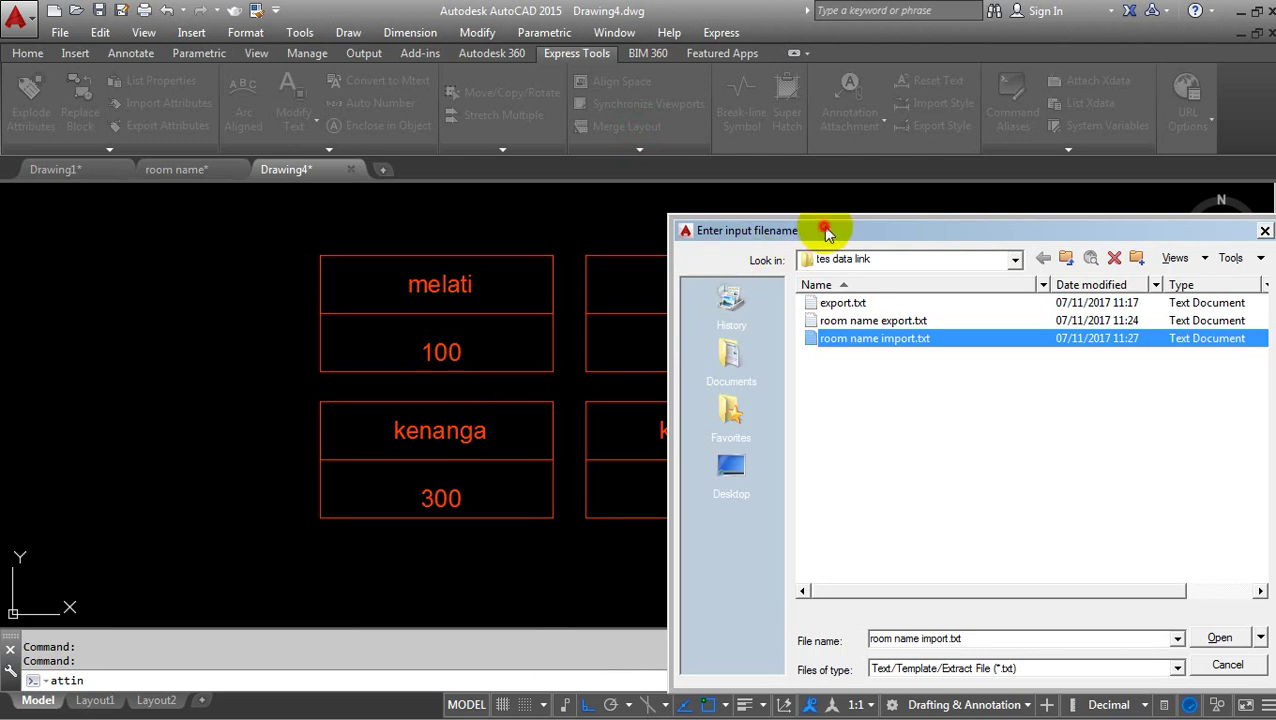
left_click_drag(827, 231, 1002, 241)
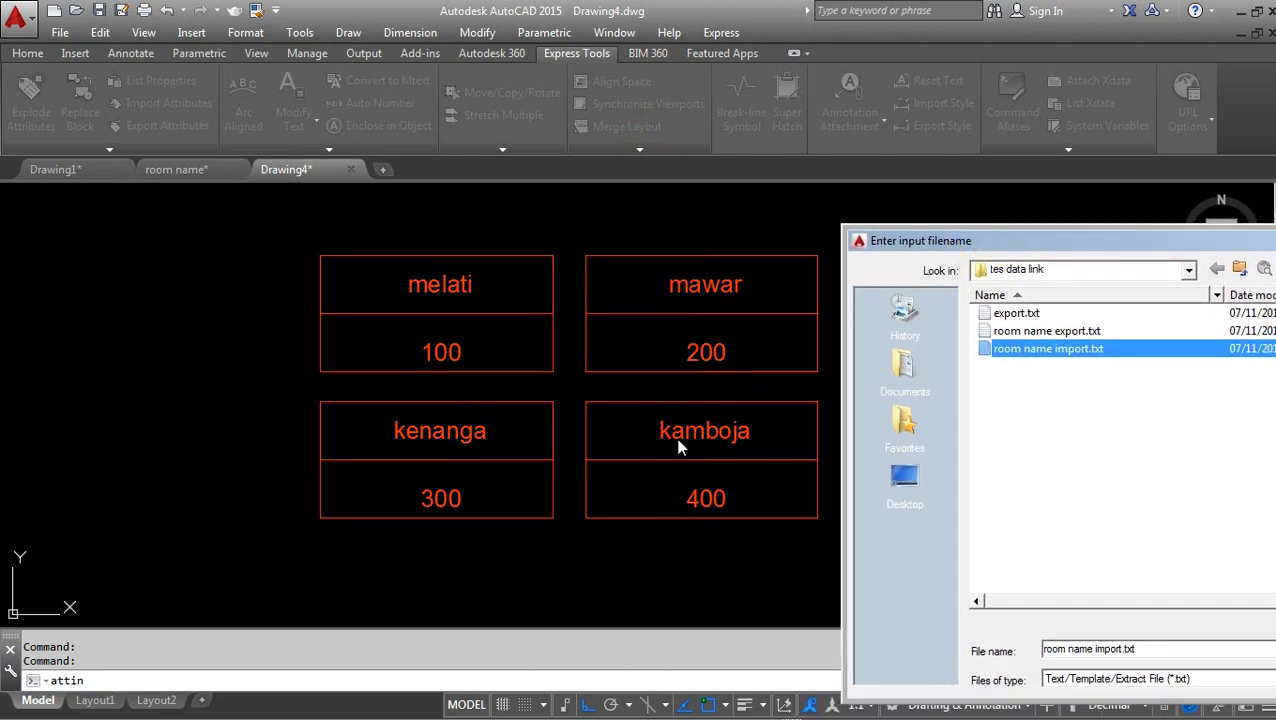
left_click_drag(883, 238, 563, 203)
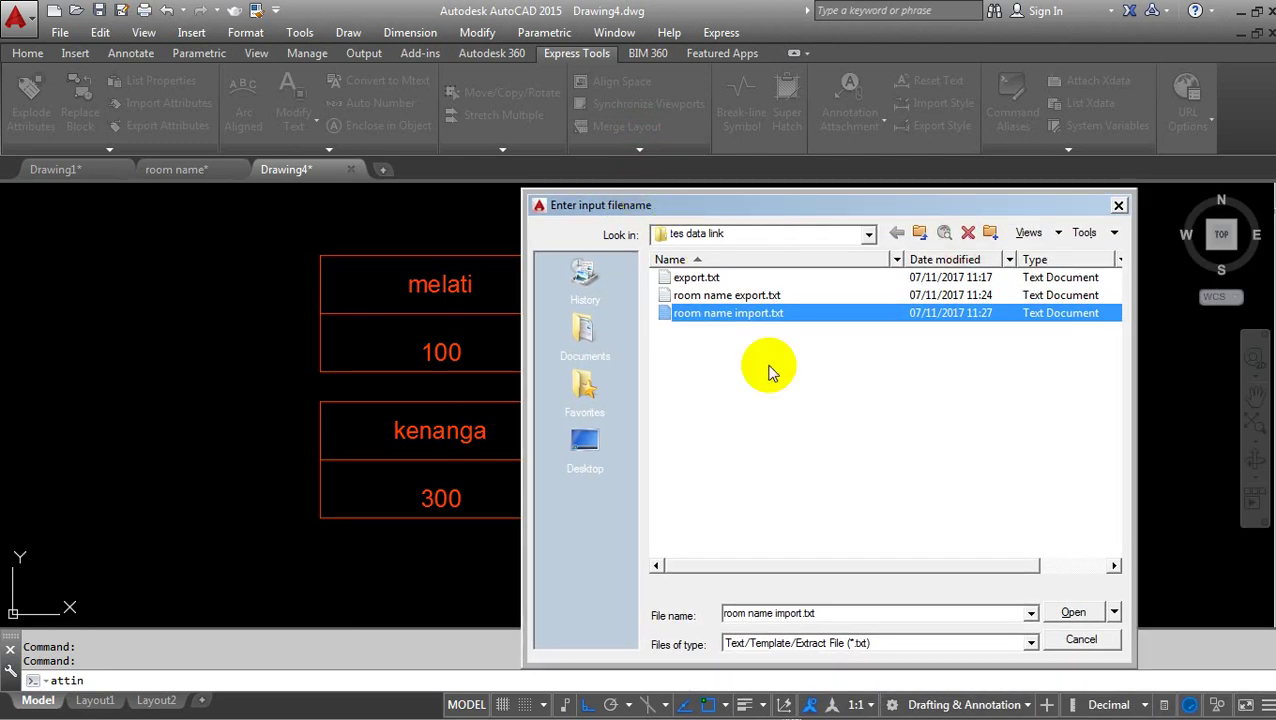
left_click(1078, 613)
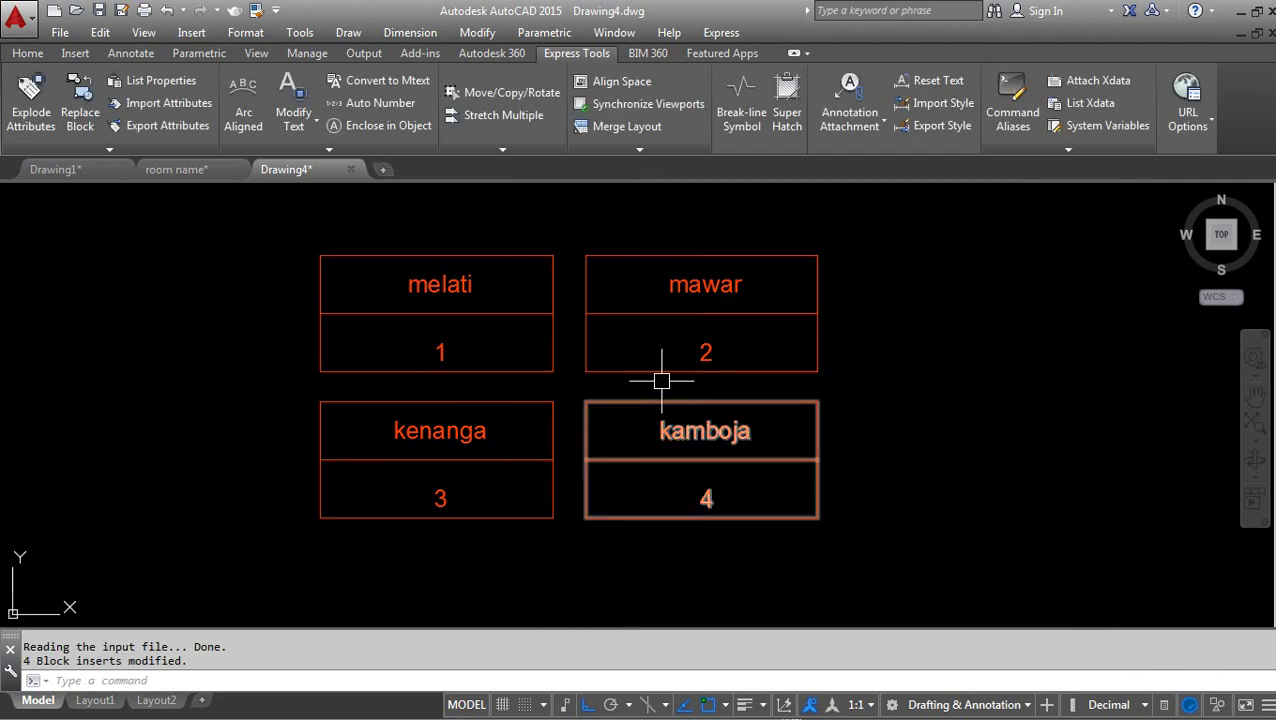